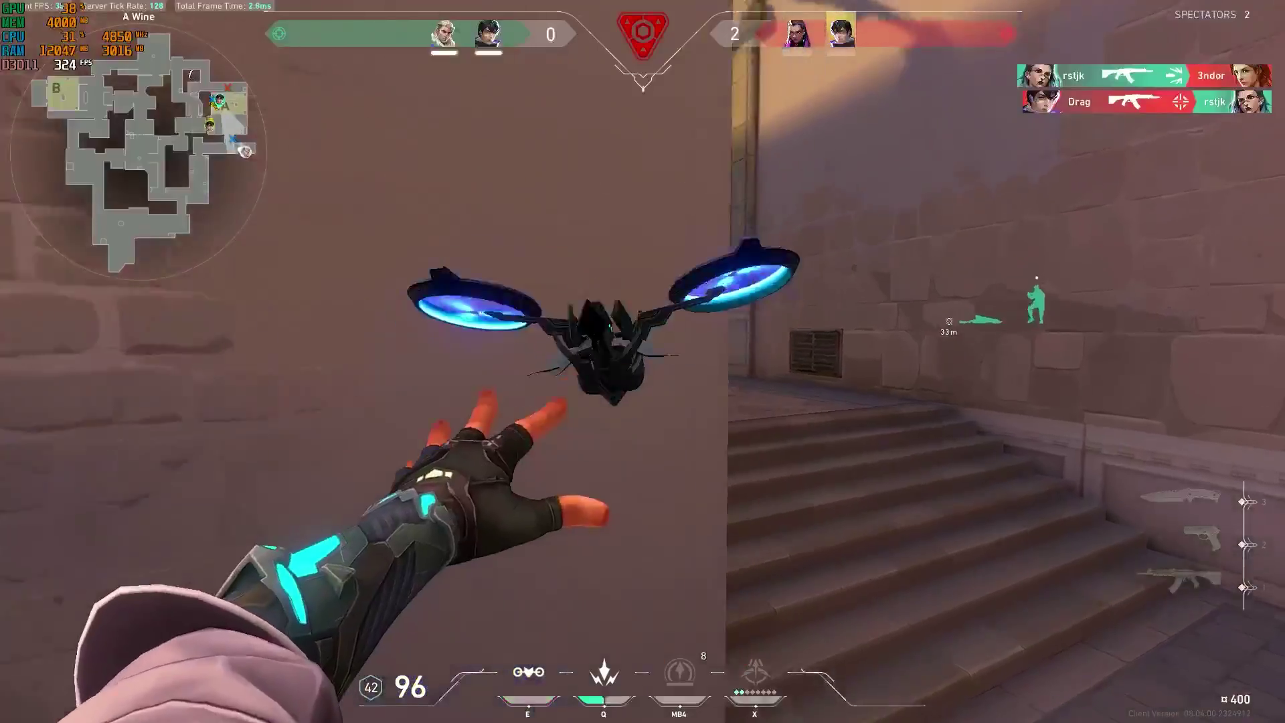
click(642, 362)
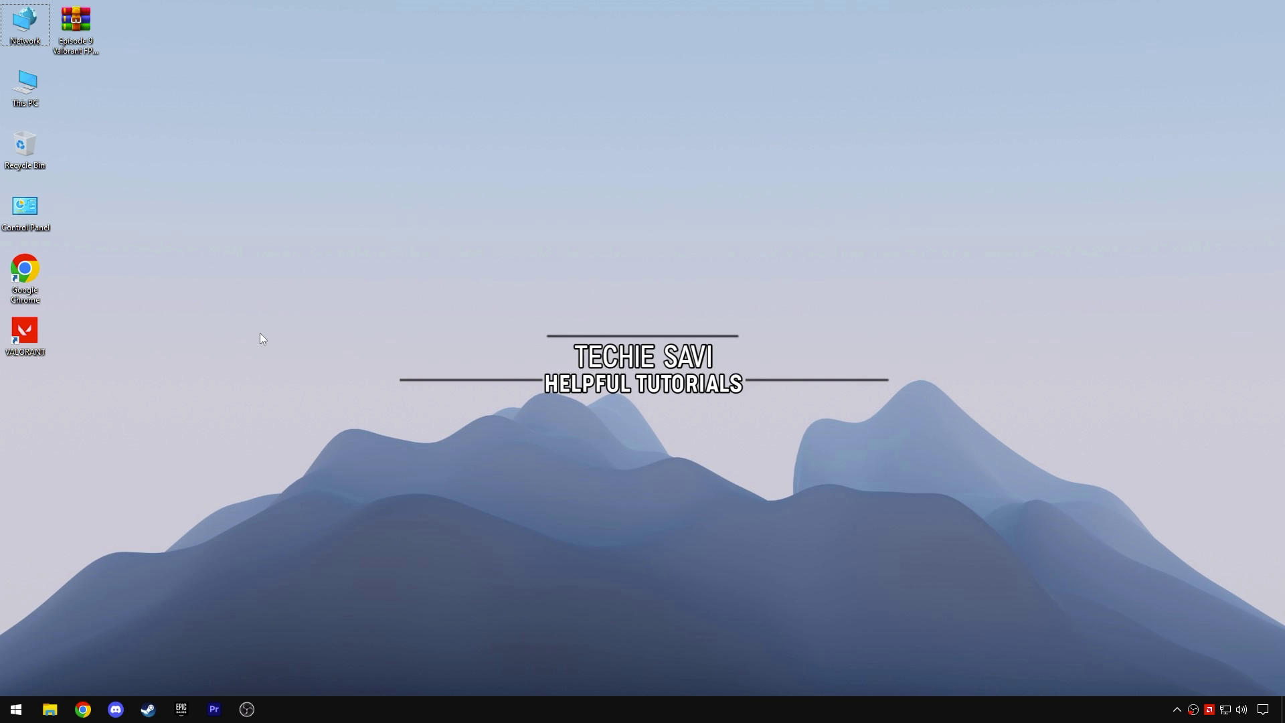
Open the folder where the desktop's VALORANT shortcut target is installed and find the VALORANT-Win64-Shipping application
right_click(30, 352)
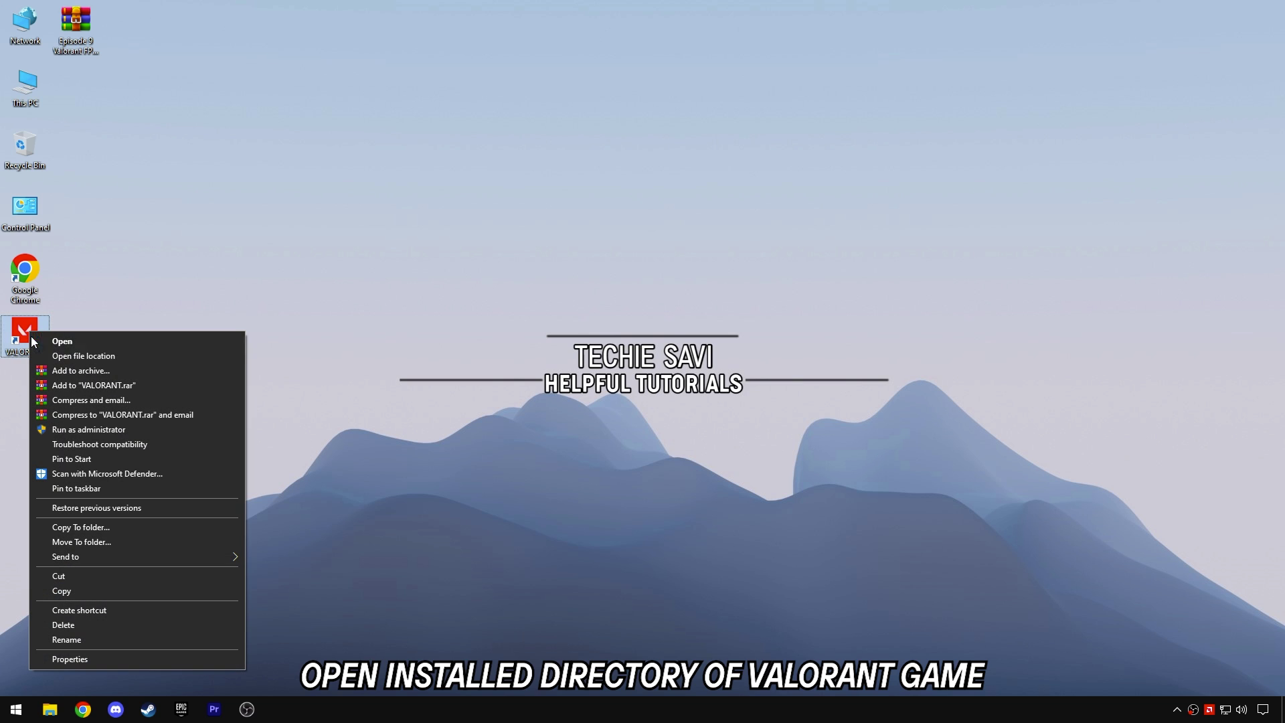
click(86, 356)
scroll(441, 372, down, 2)
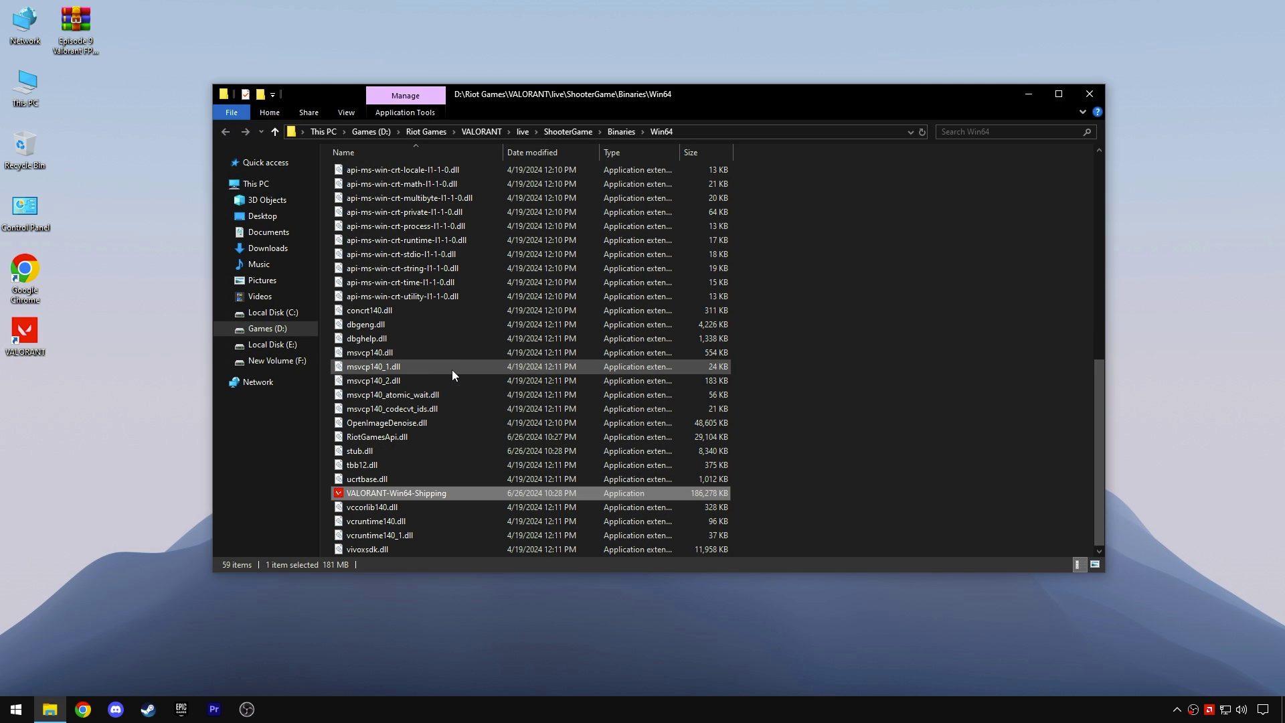
Open the properties of VALORANT-Win64-Shipping and disable fullscreen optimizations in its compatibility settings
right_click(419, 495)
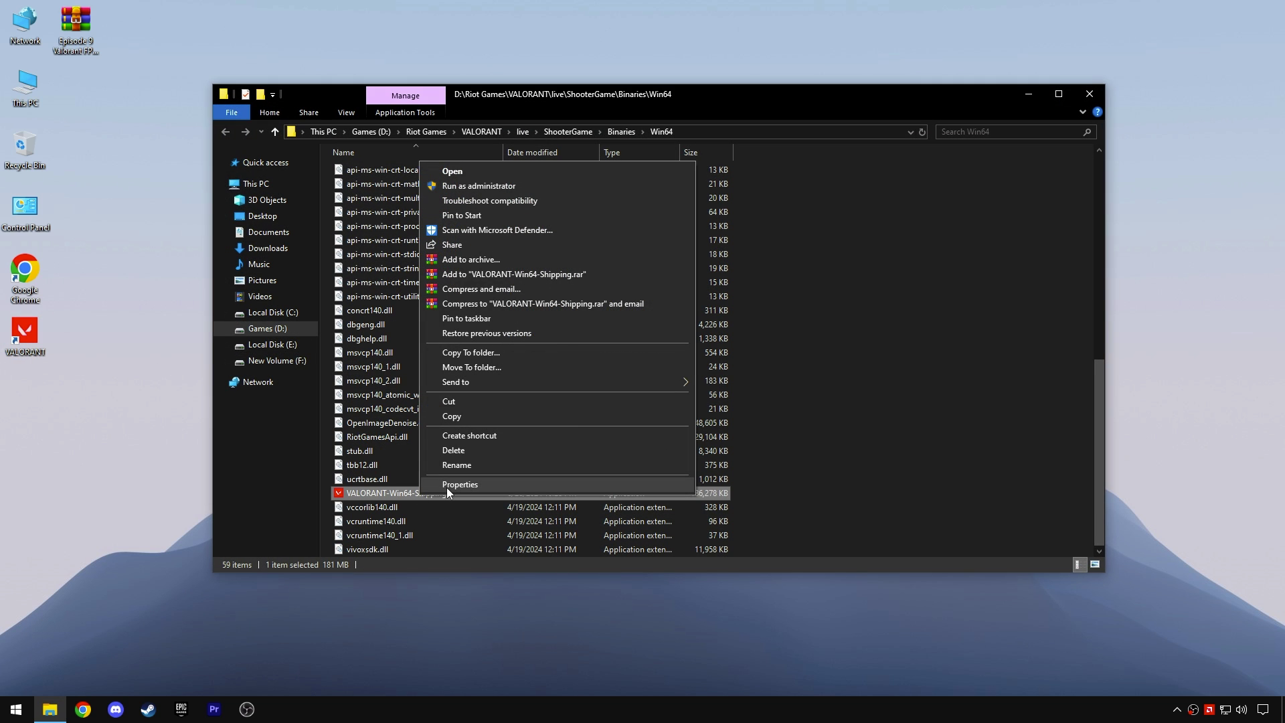
click(447, 485)
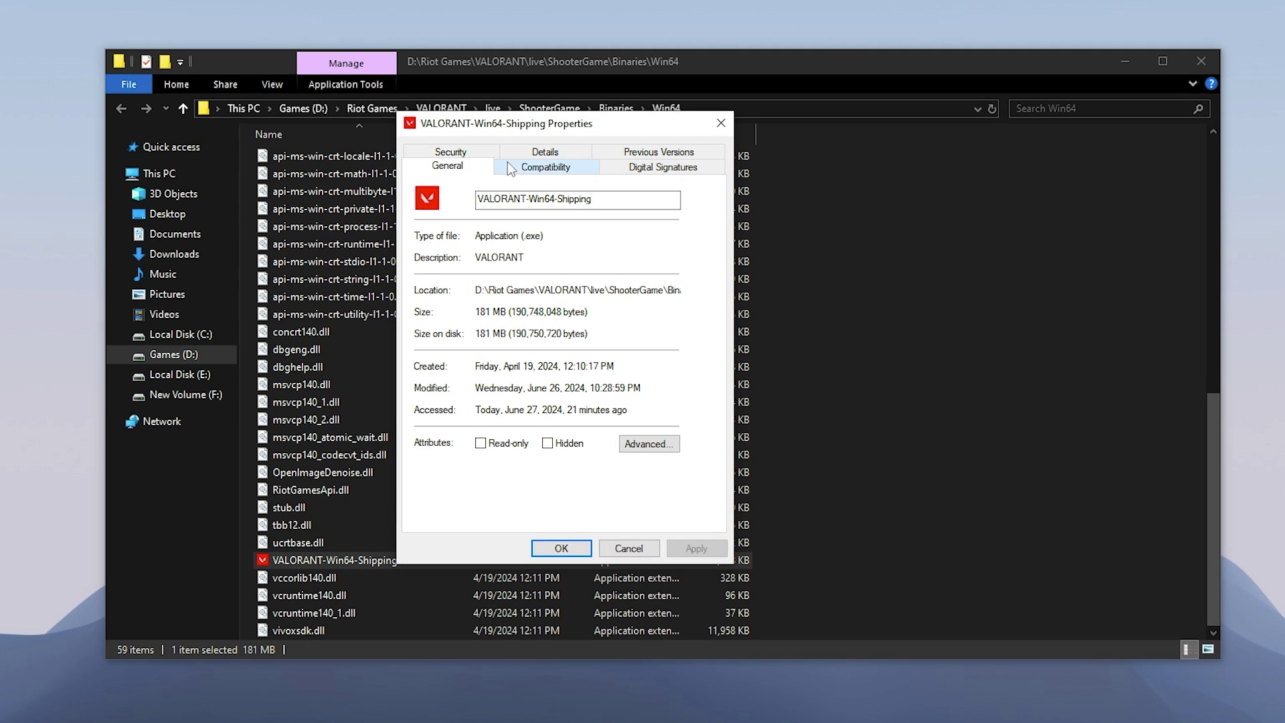
click(525, 370)
click(463, 414)
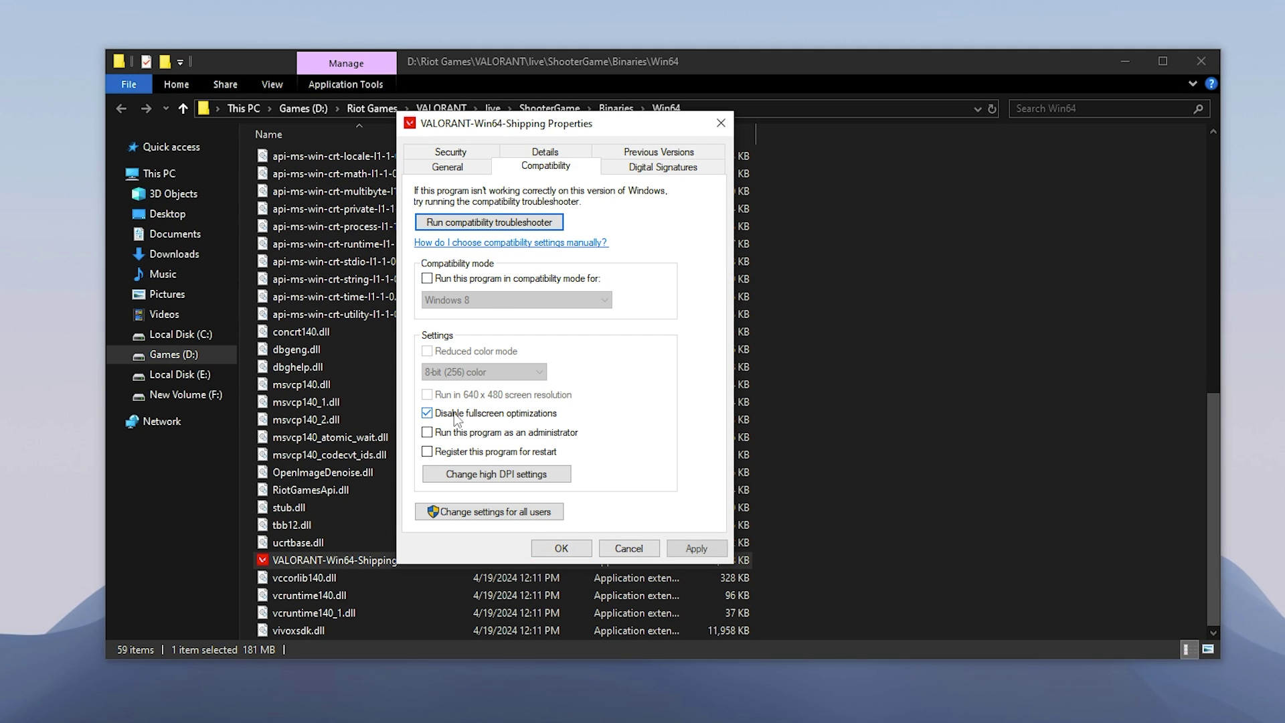
Override the high DPI scaling behavior with scaling performed by Application, apply the compatibility settings, and close the properties and folder
click(451, 473)
drag(551, 205, 812, 187)
click(737, 428)
click(759, 456)
click(758, 462)
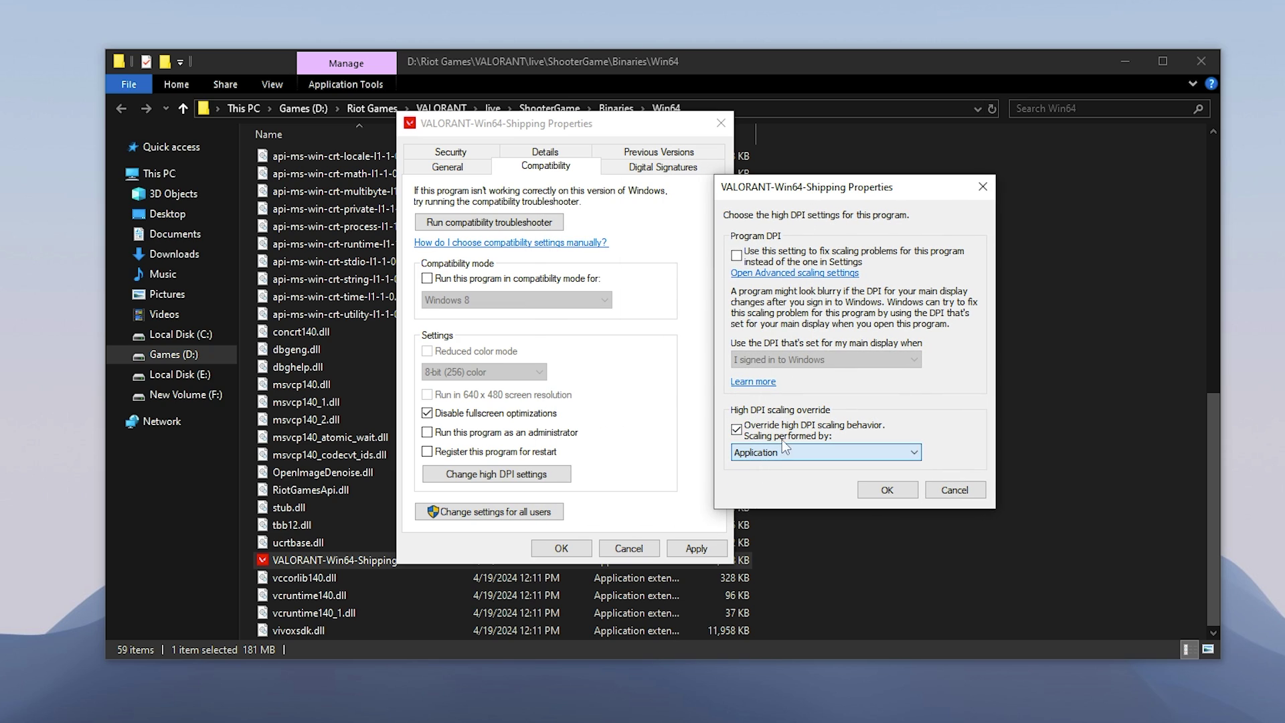
click(887, 490)
click(696, 548)
click(645, 549)
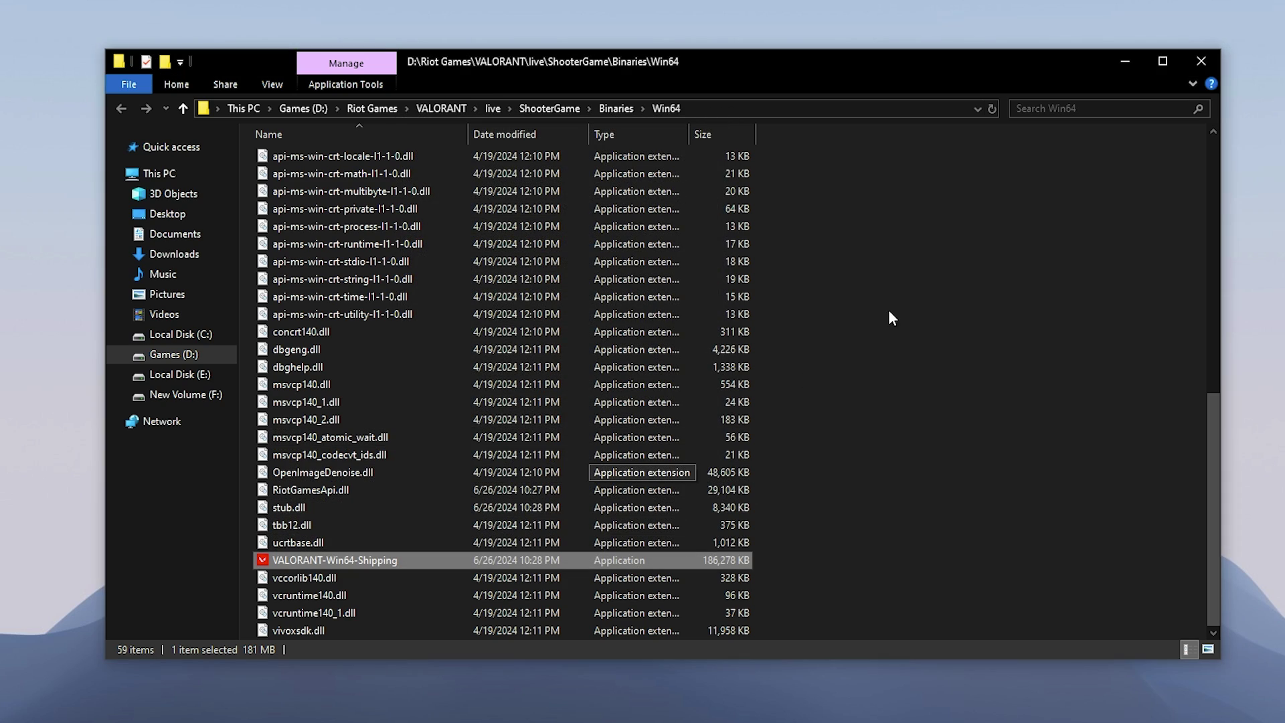
click(1166, 74)
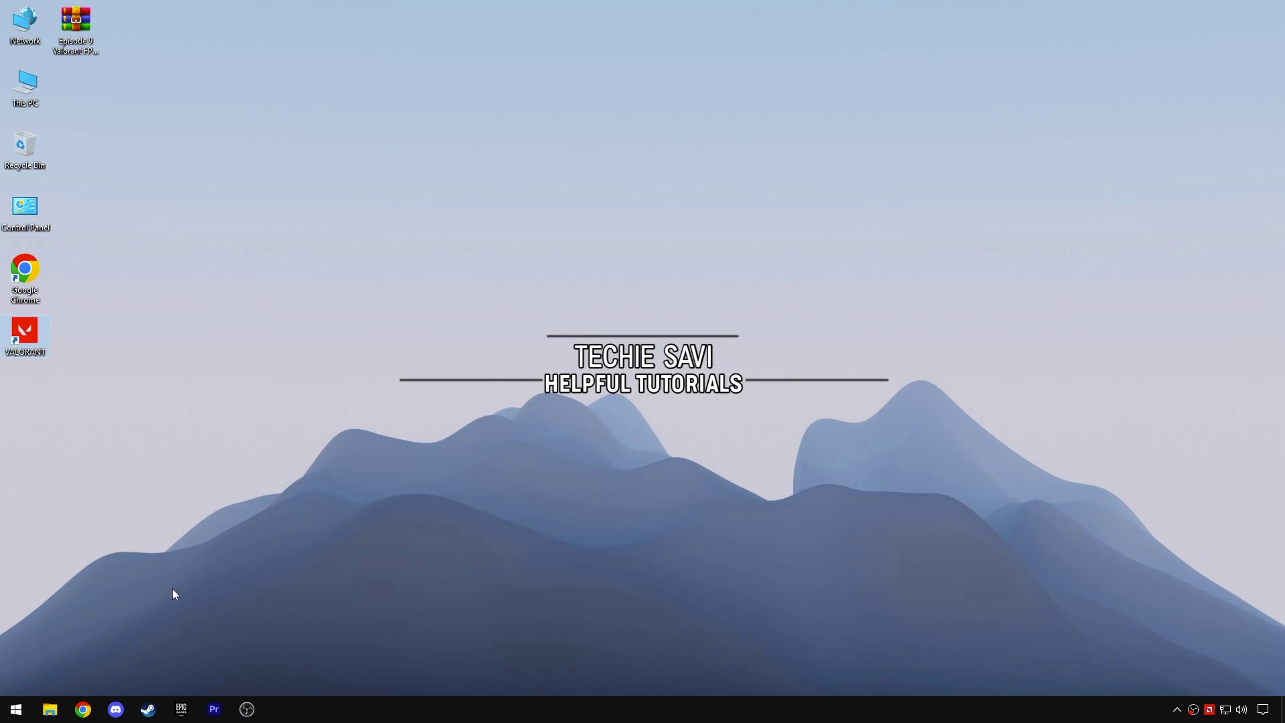
Search Windows for "Game Mod settings" and open the Game Mode settings
click(21, 712)
text(Game)
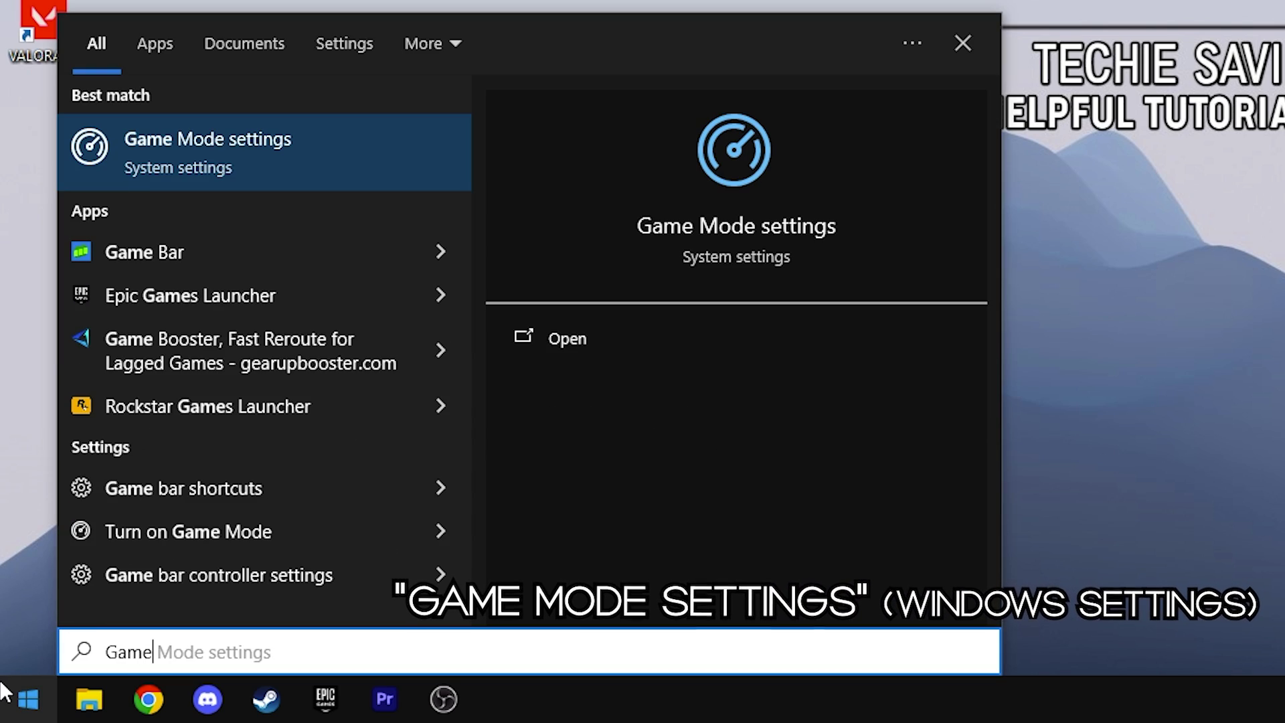
text( Mod settings)
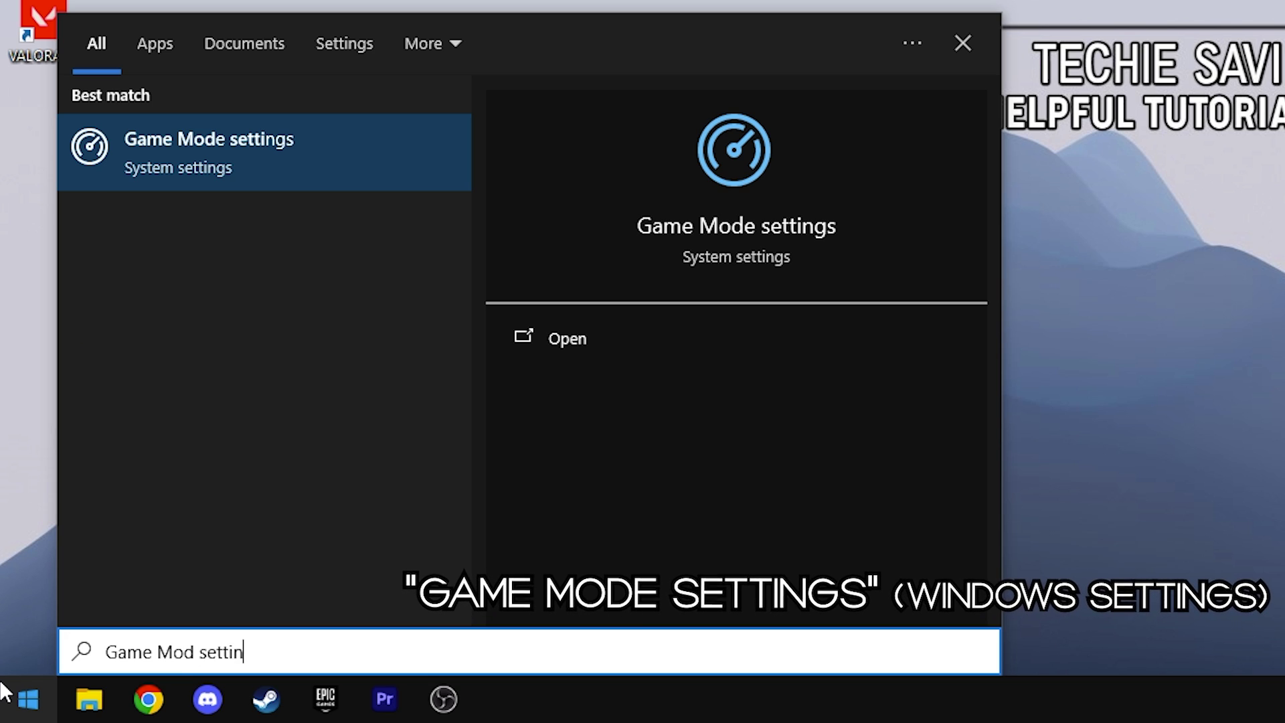
click(227, 161)
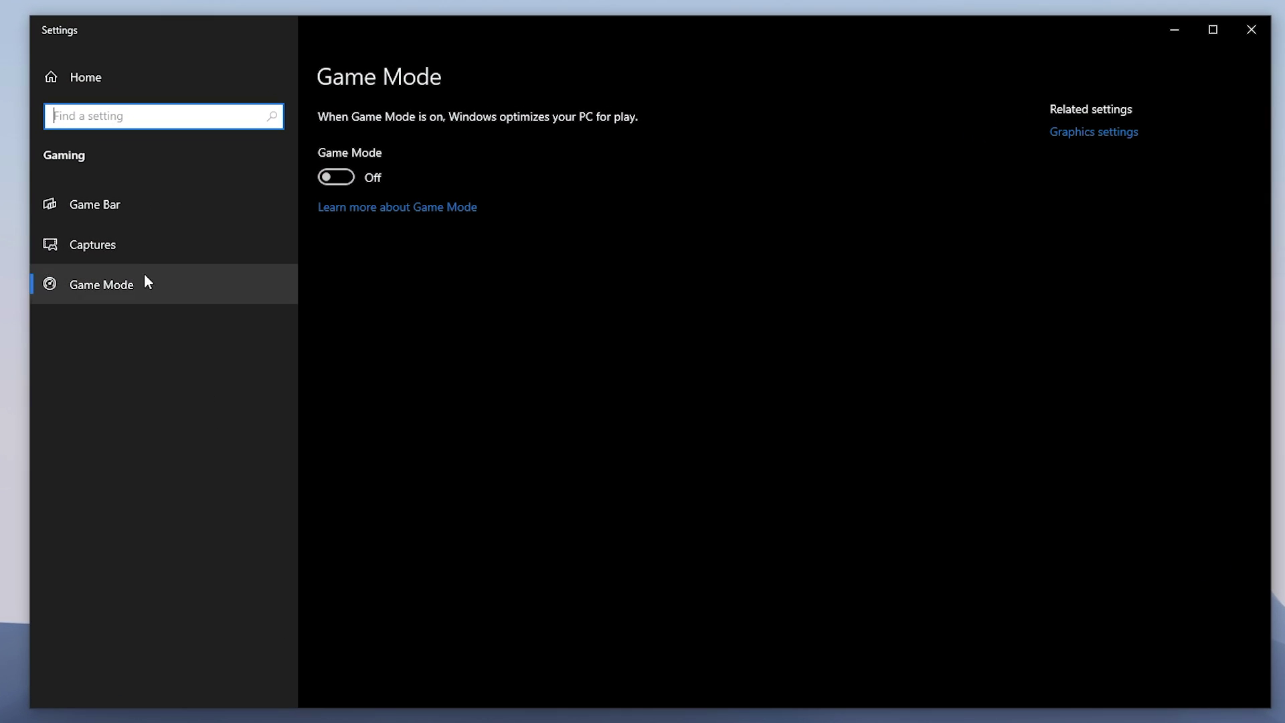
Turn off Game Bar, including opening it with a controller, and turn on Game Mode
click(220, 224)
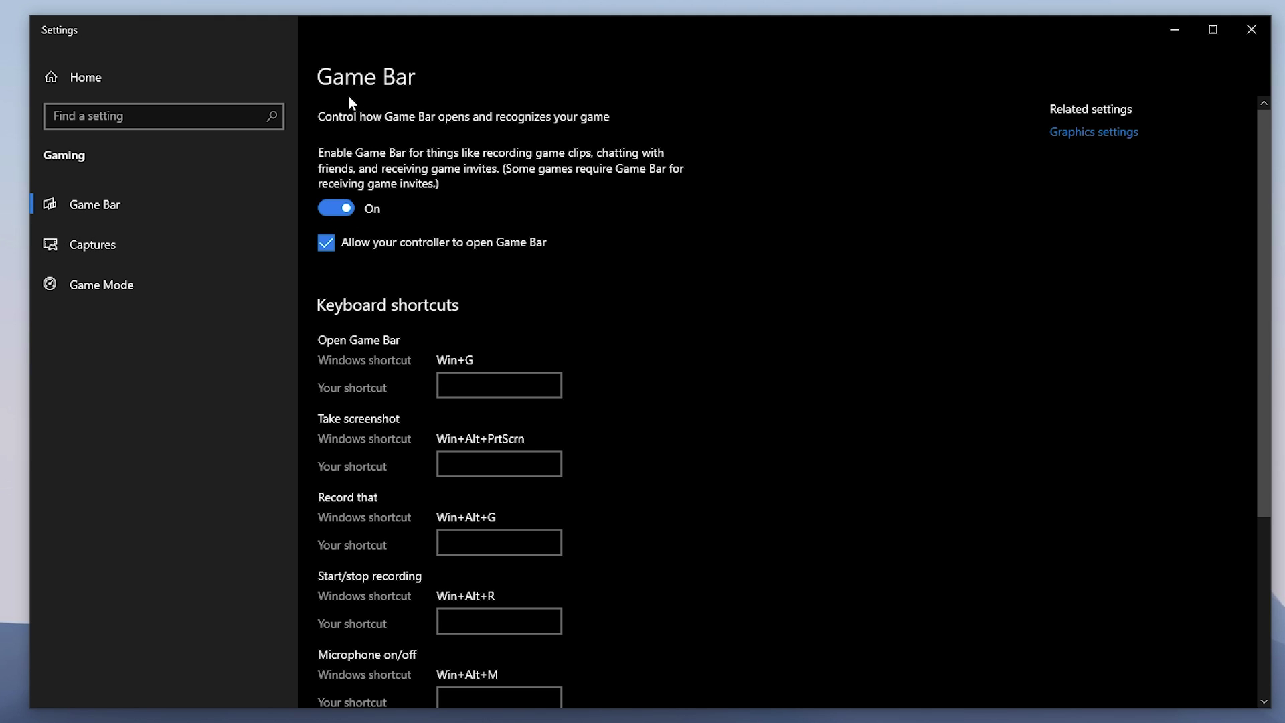
click(339, 209)
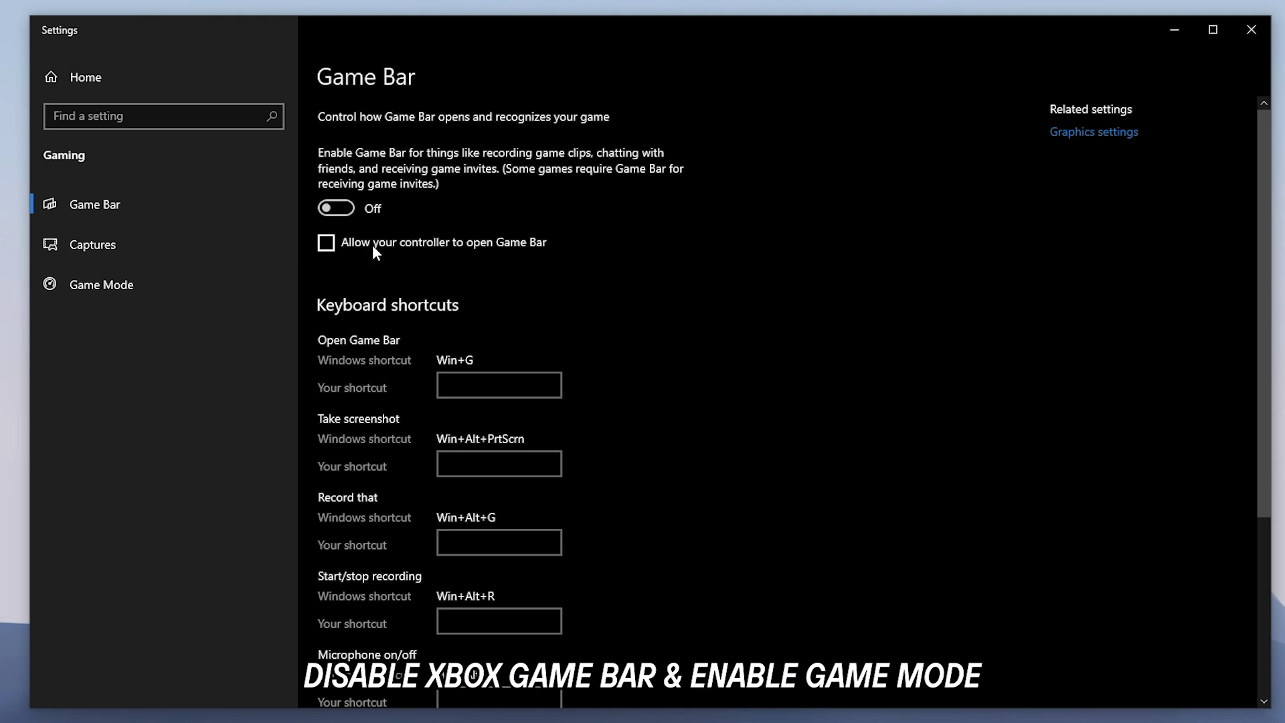
click(134, 288)
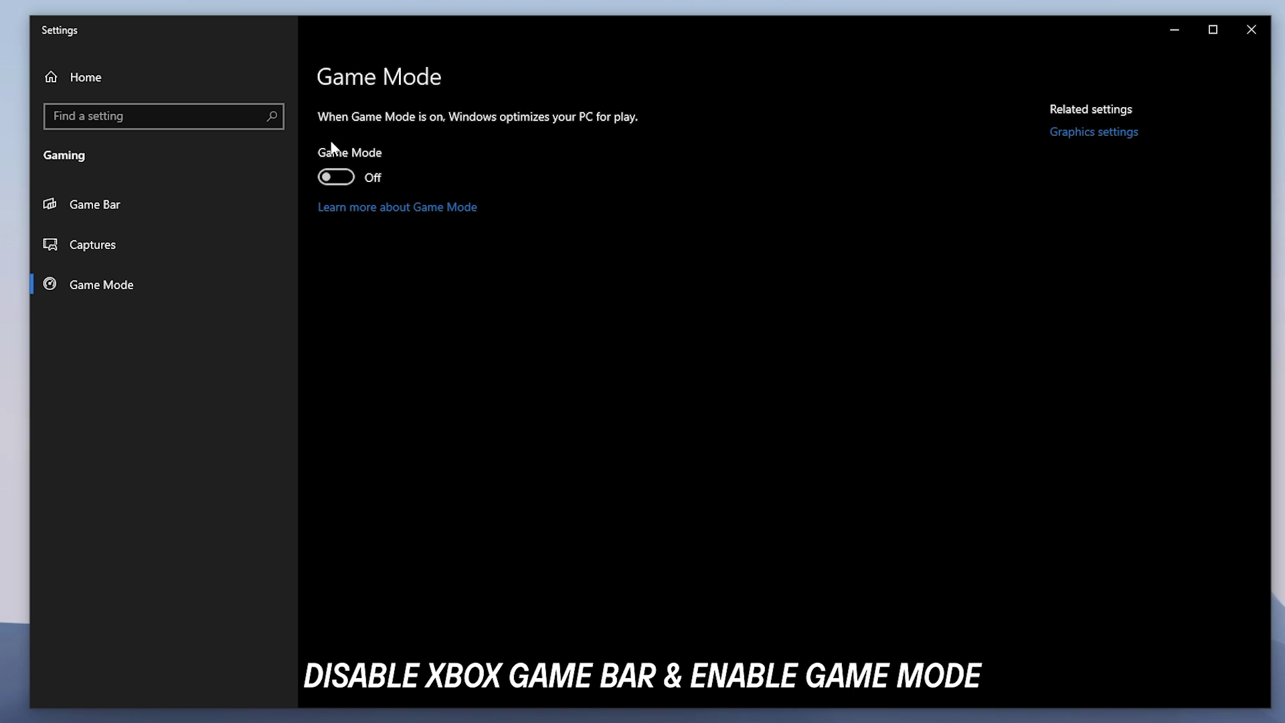
click(335, 182)
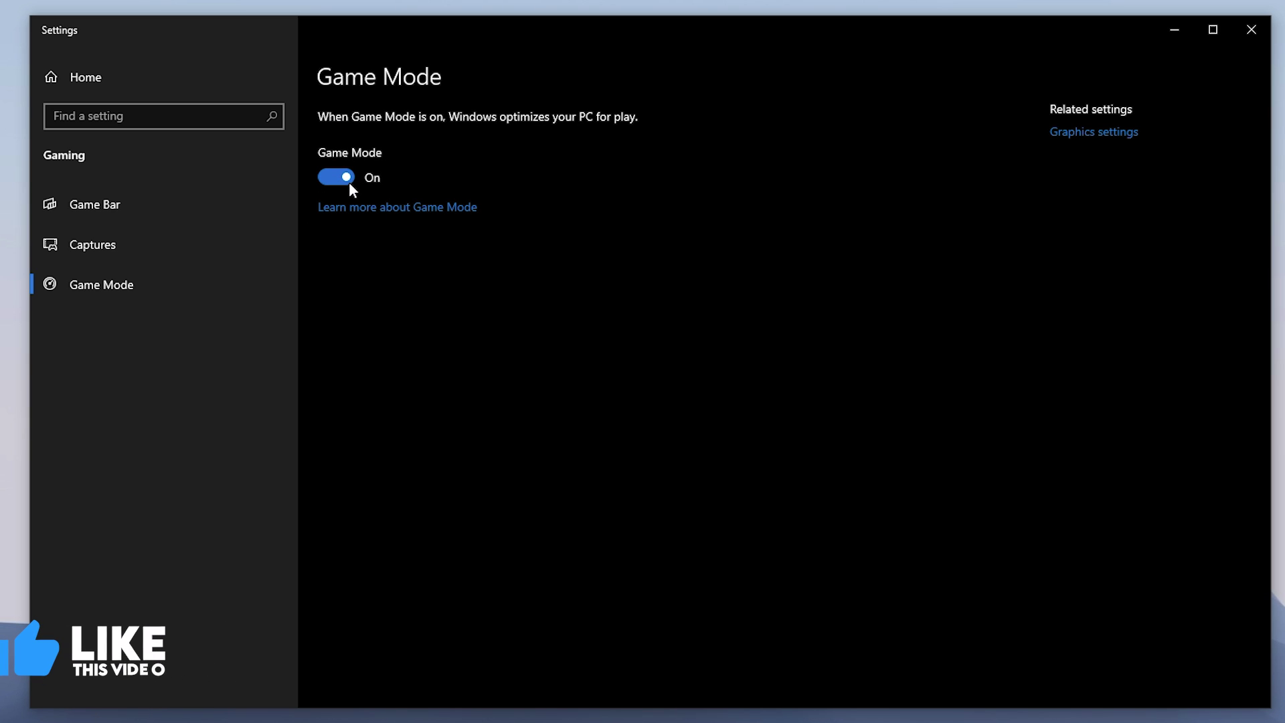
Open Graphics settings from the system's Display settings
click(147, 94)
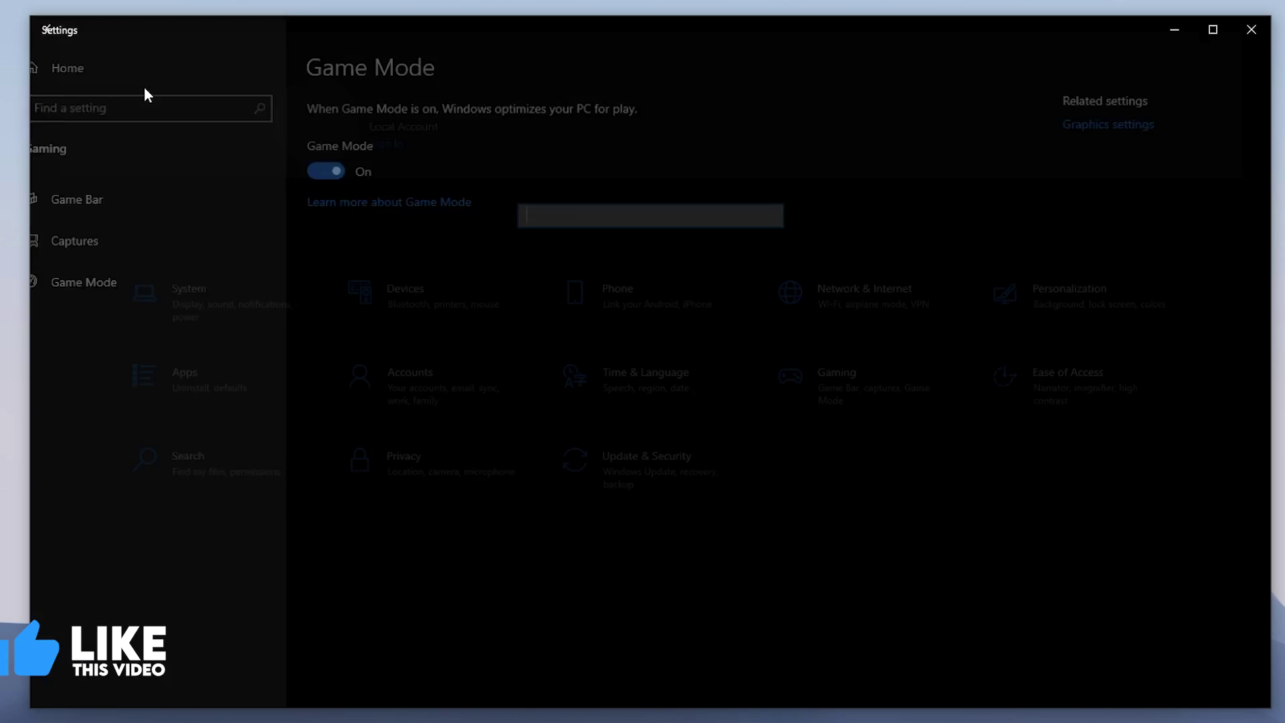
click(192, 302)
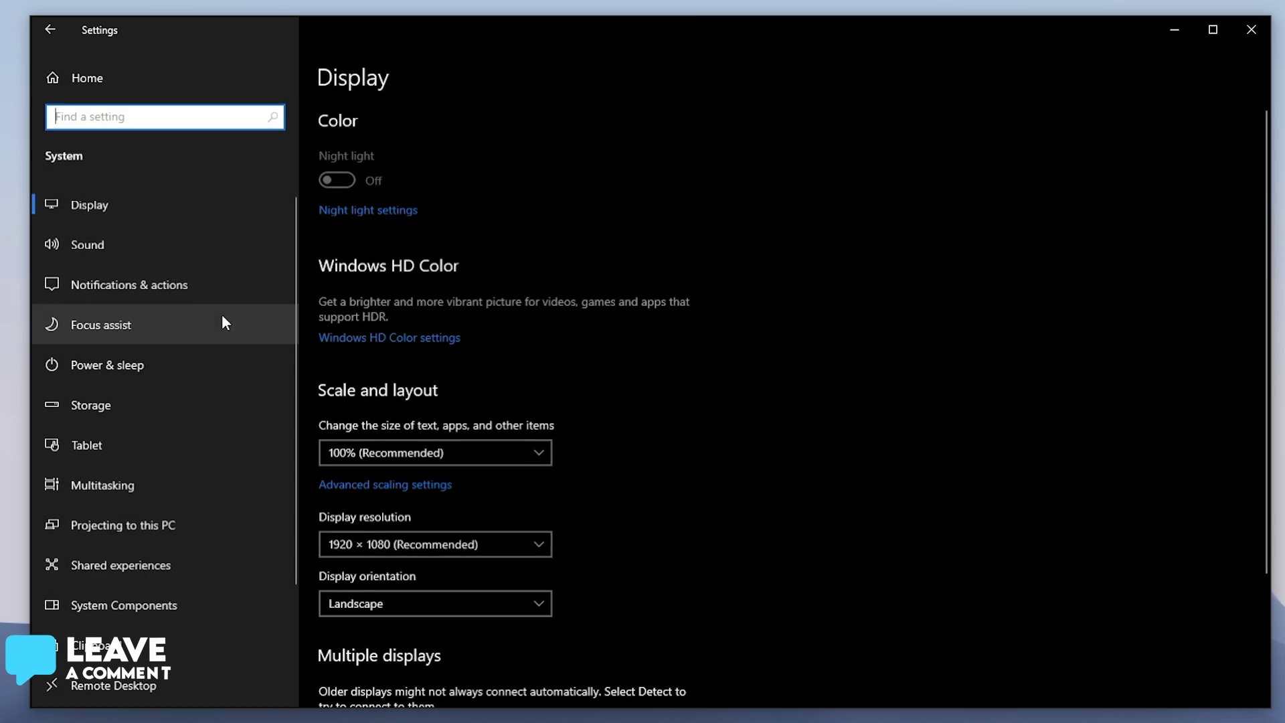
scroll(348, 468, down, 3)
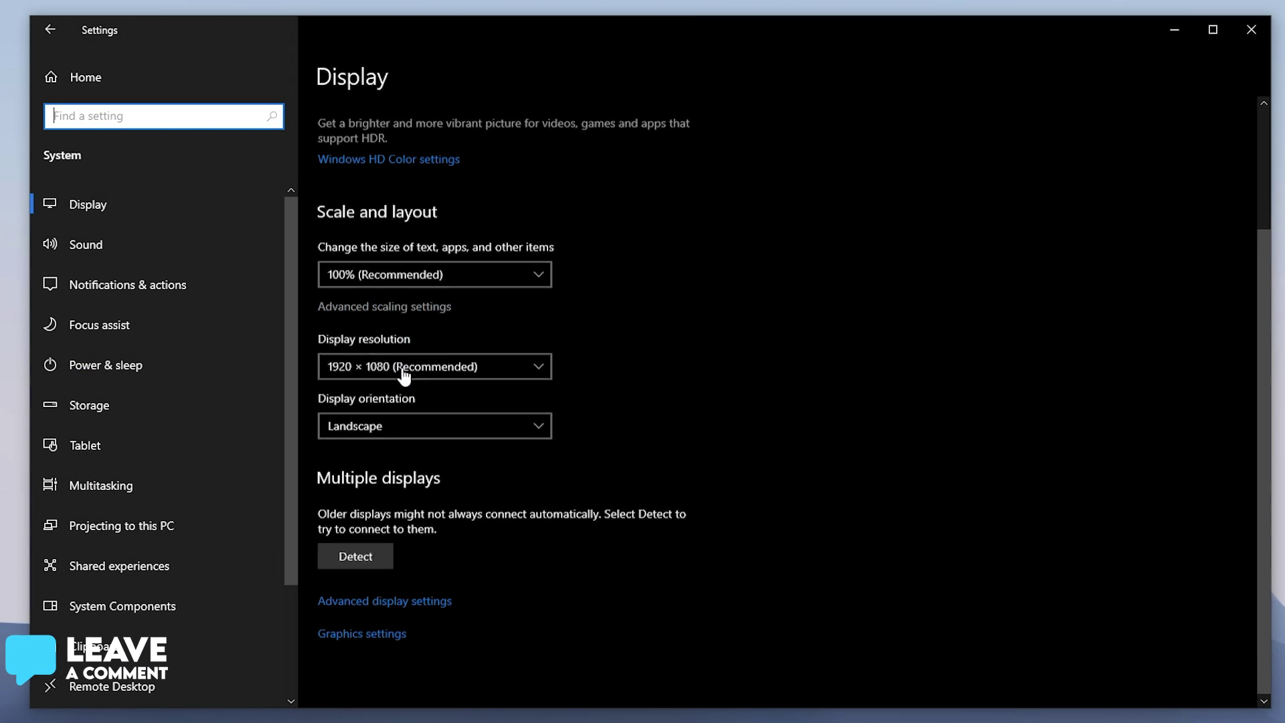
click(362, 635)
Add VALORANT-Win64-Shipping from Riot Games\VALORANT\live\ShooterGame\Binaries\Win64 as a desktop app in the graphics performance preferences
click(88, 425)
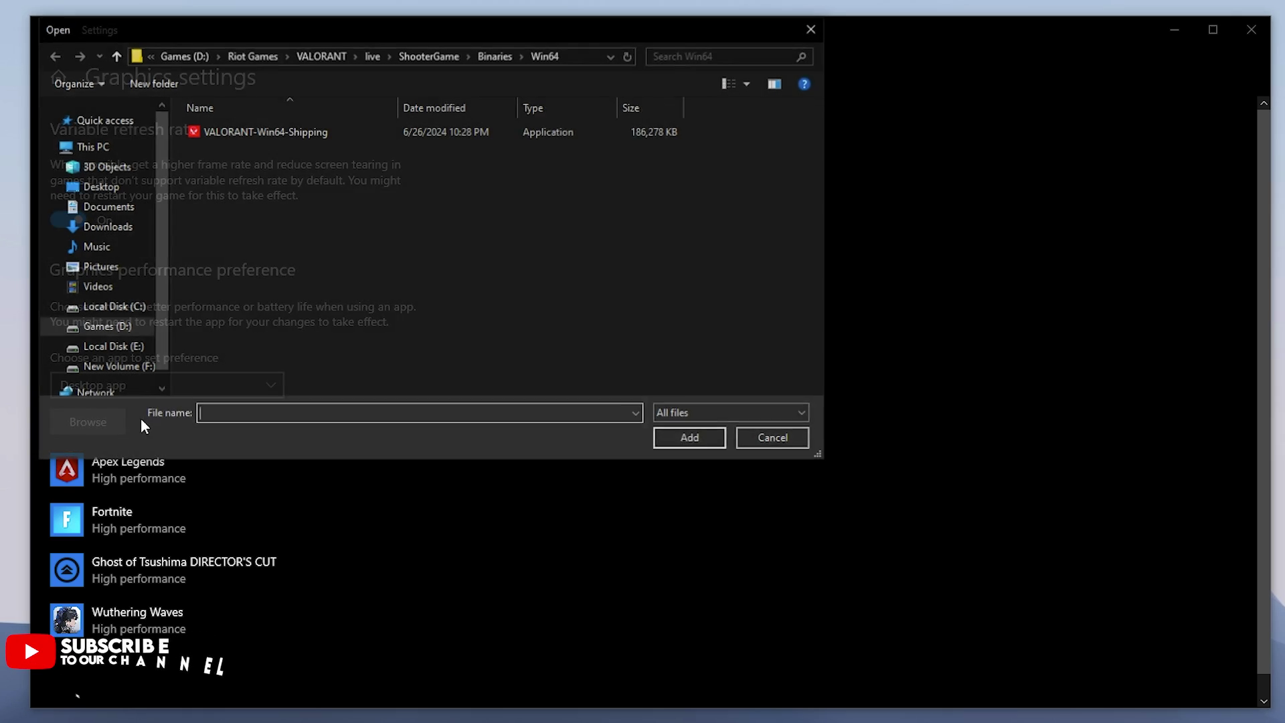
click(267, 54)
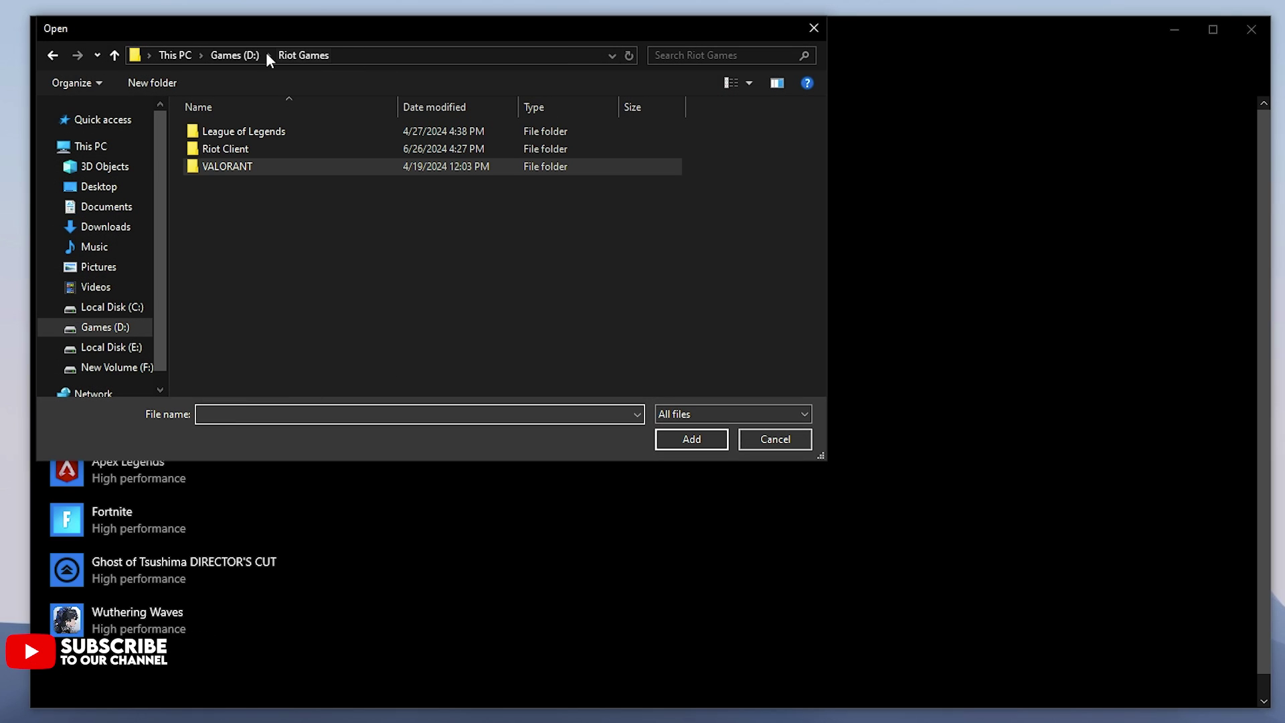
double_click(243, 166)
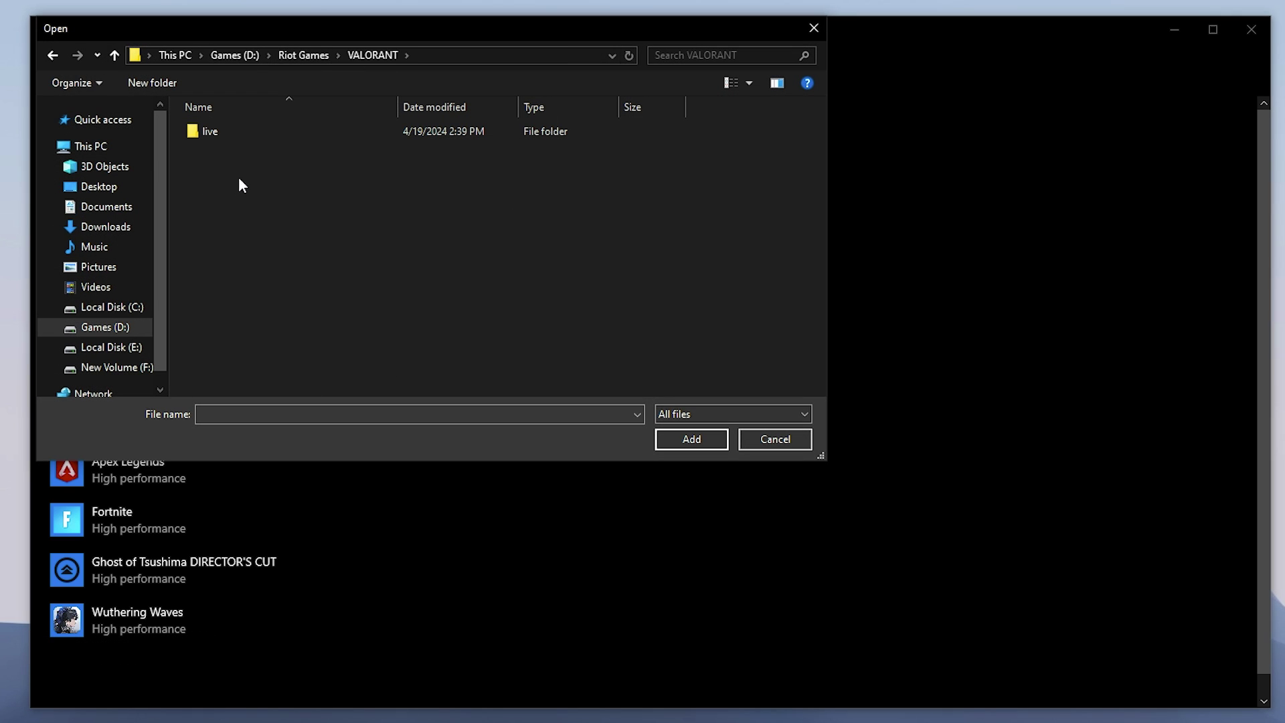
double_click(211, 132)
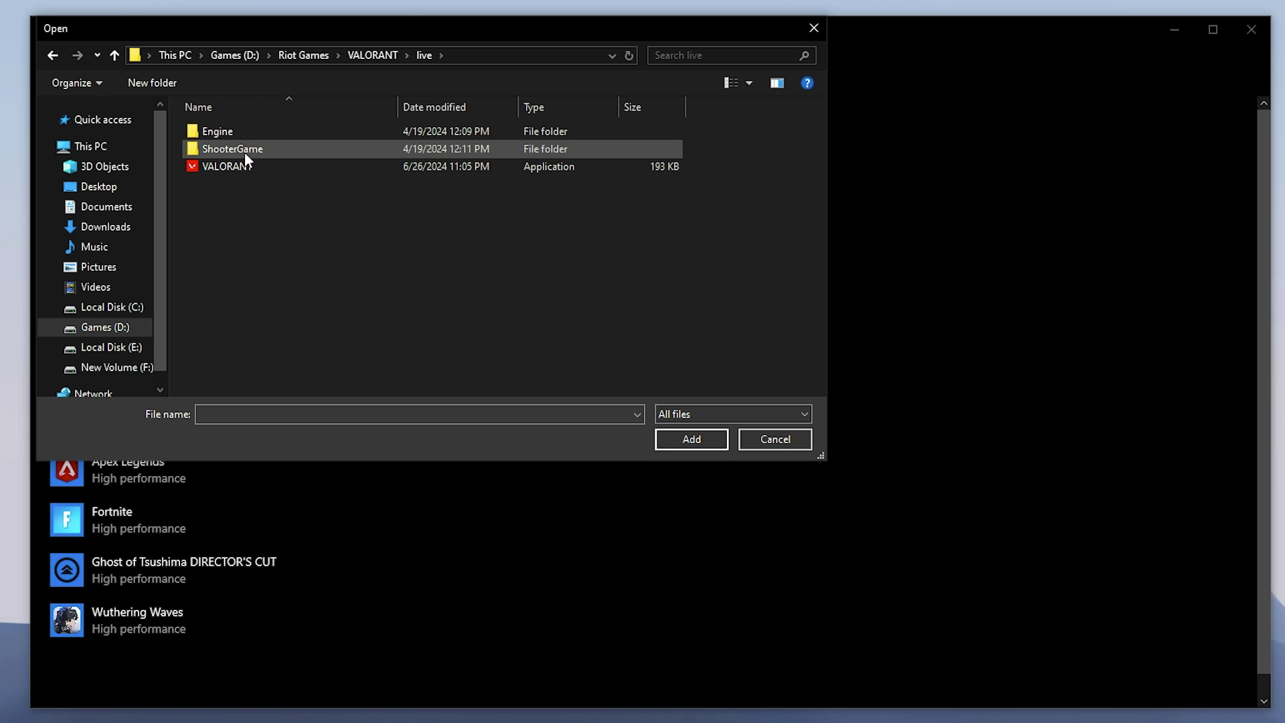
double_click(242, 148)
double_click(236, 130)
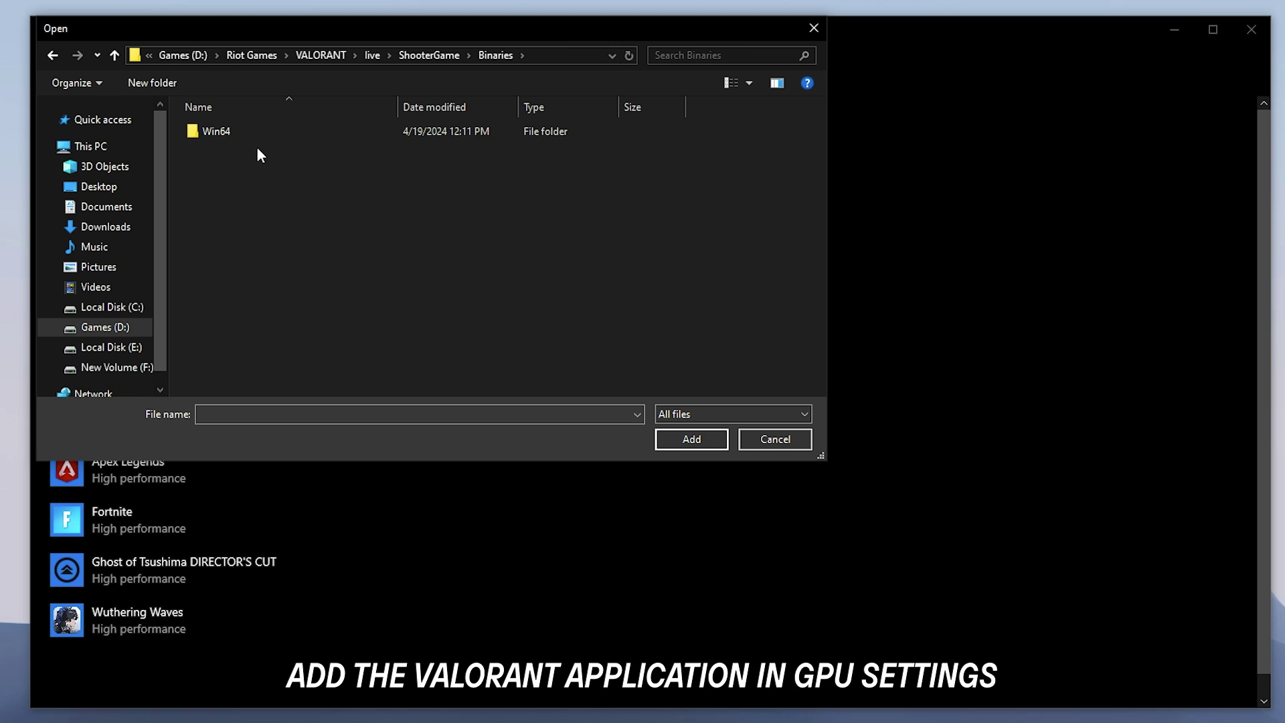
double_click(224, 130)
click(292, 134)
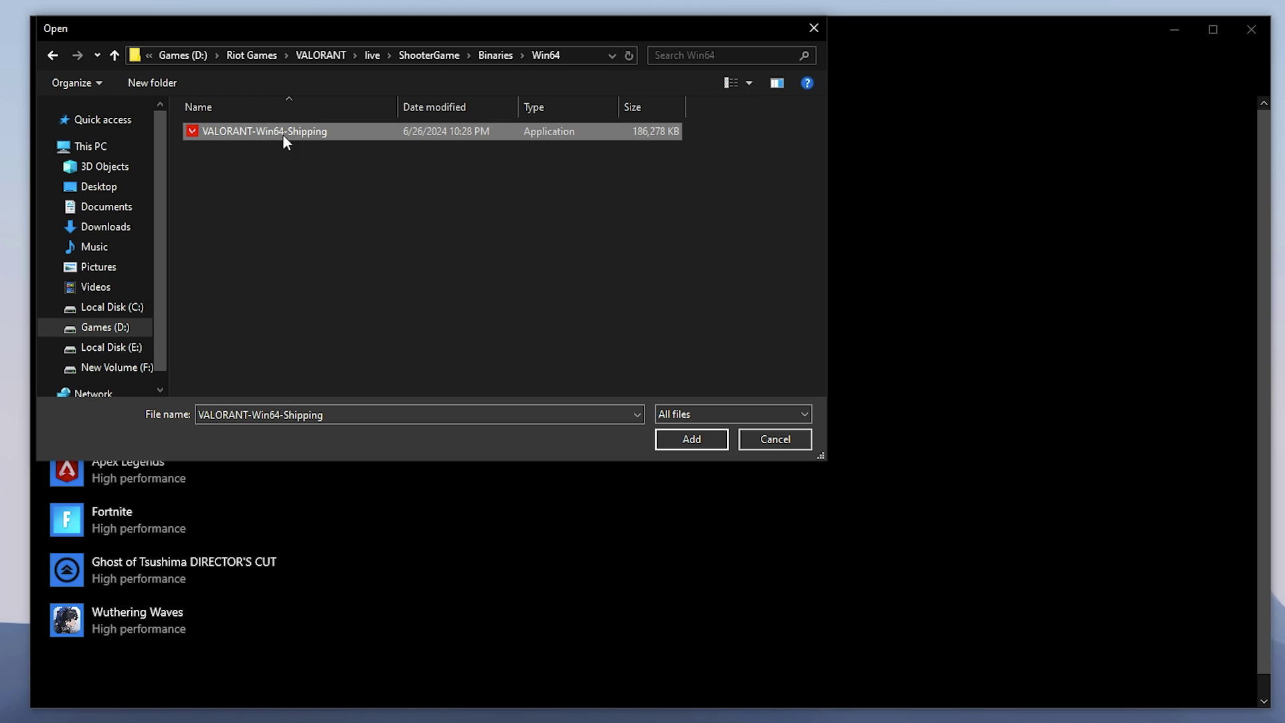
click(661, 445)
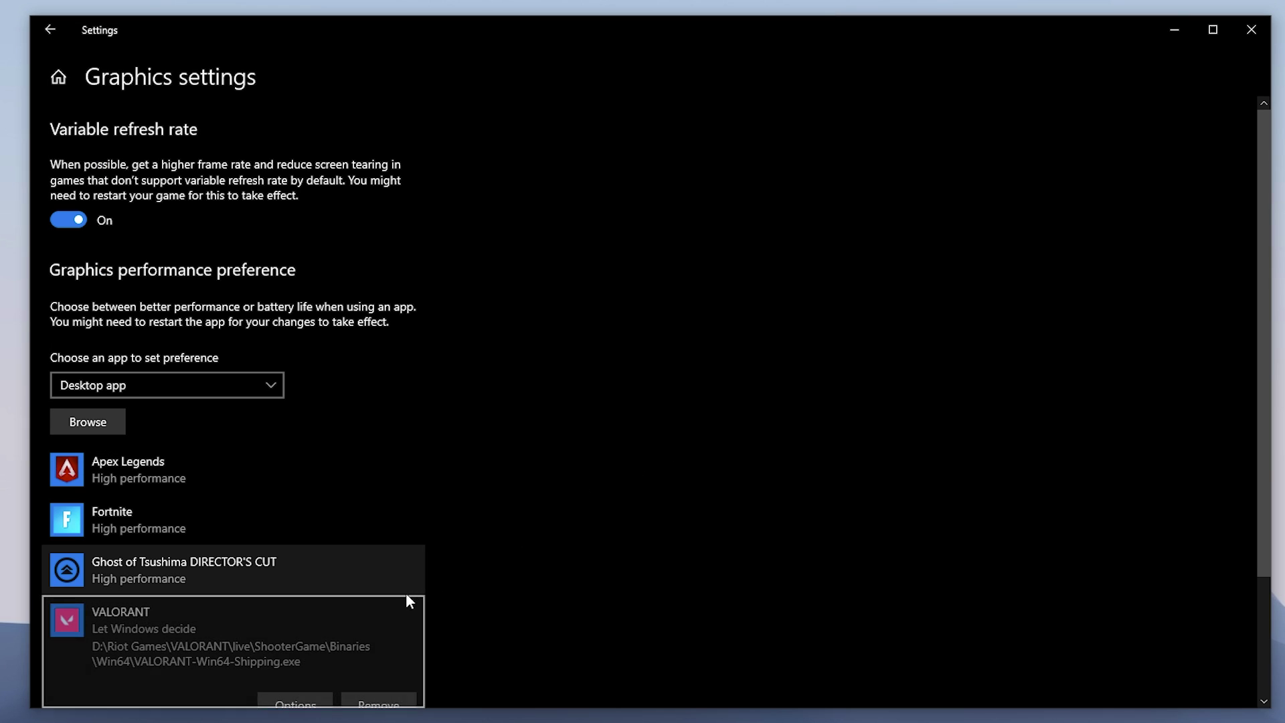
Set VALORANT's graphics preference to High performance and save it
scroll(349, 576, down, 3)
click(292, 546)
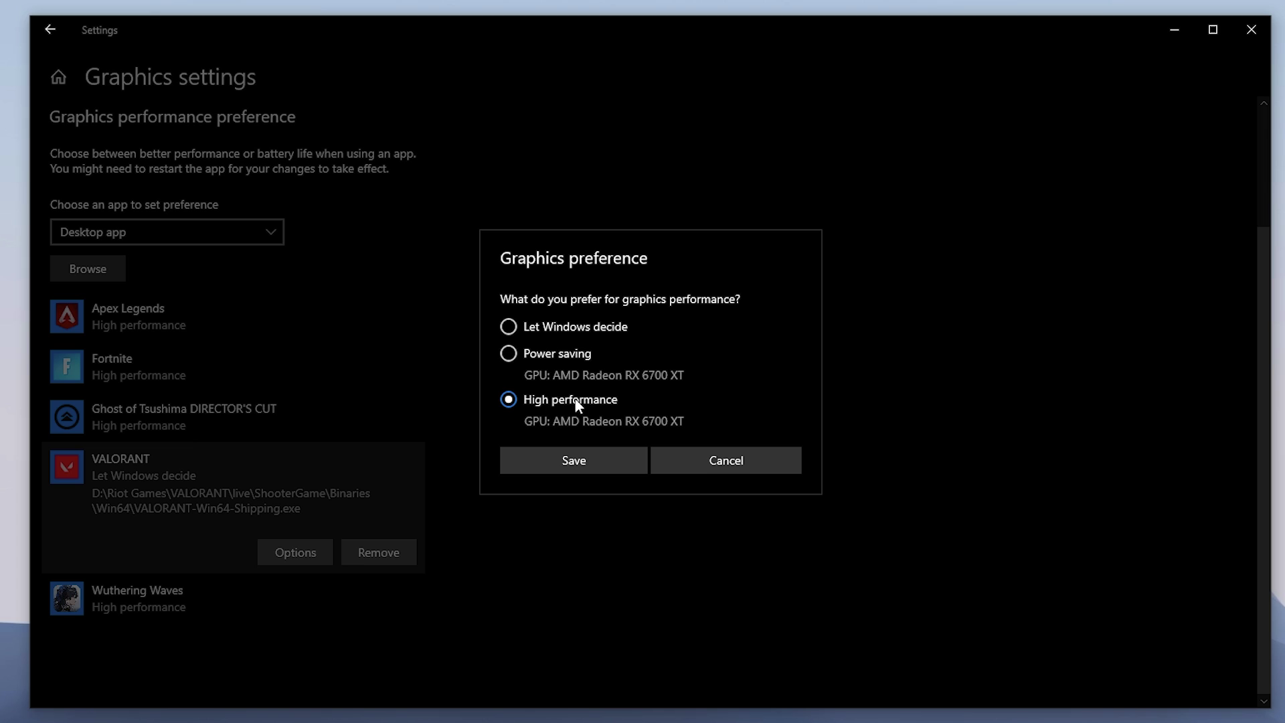
click(562, 460)
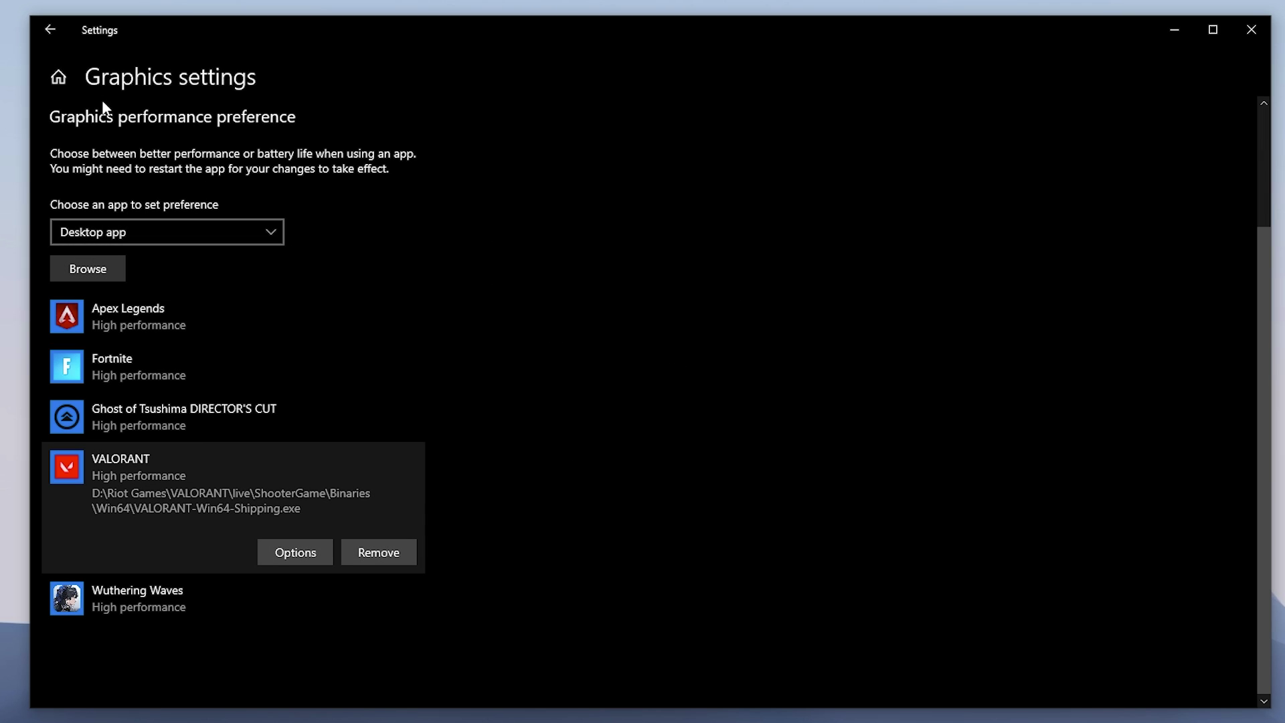
Turn off the startup apps AMD Noise Suppression, EpicGamesLauncher, MSI Center, Microsoft Edge, Update and Window Centering Helper
click(65, 75)
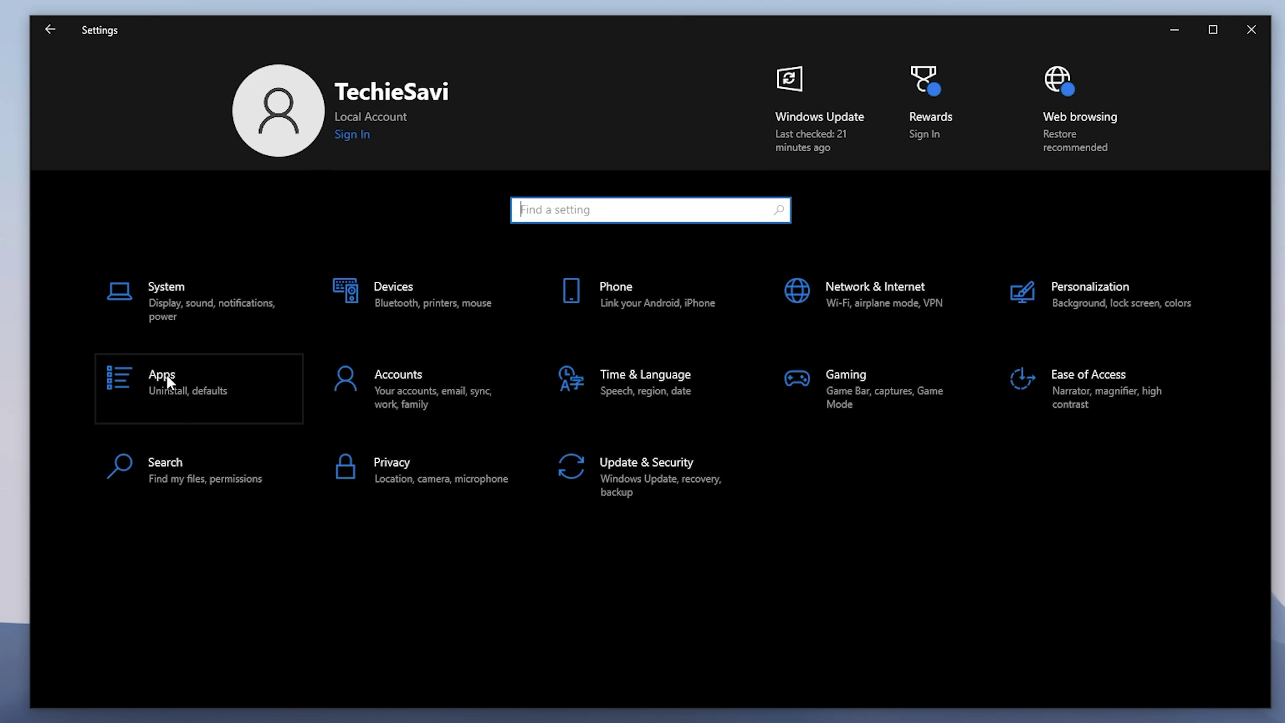
click(178, 395)
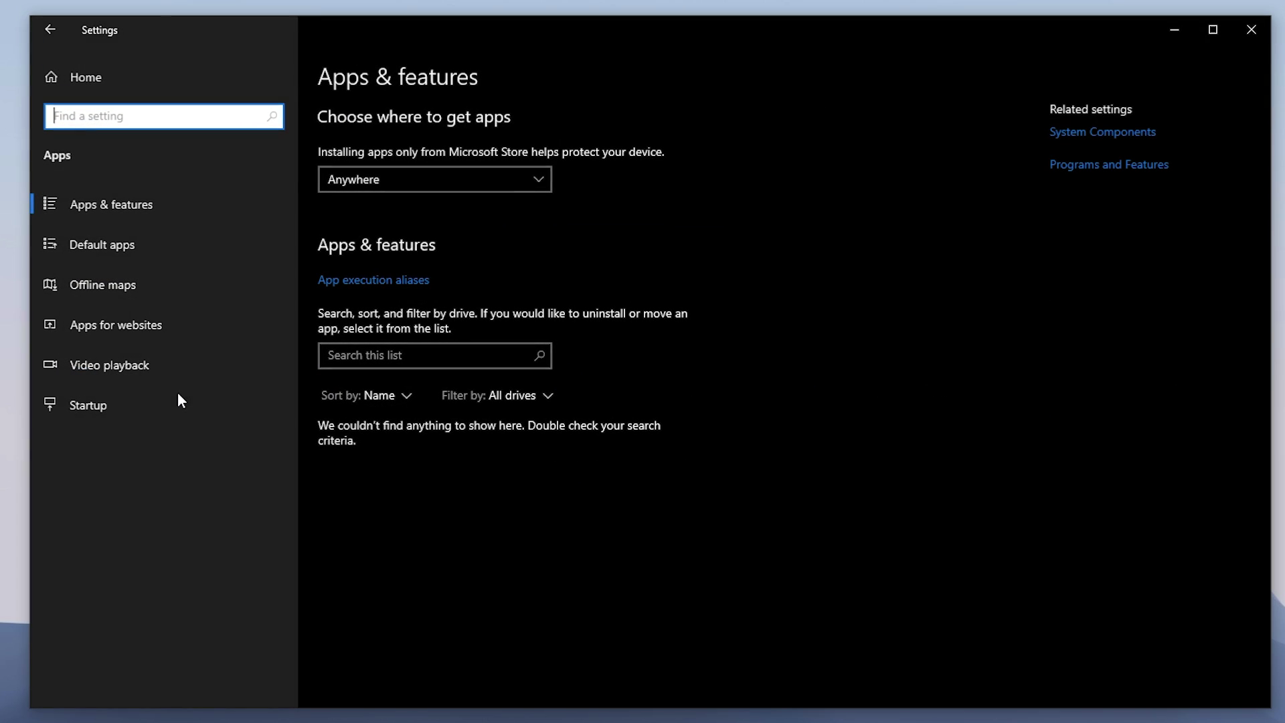
click(87, 406)
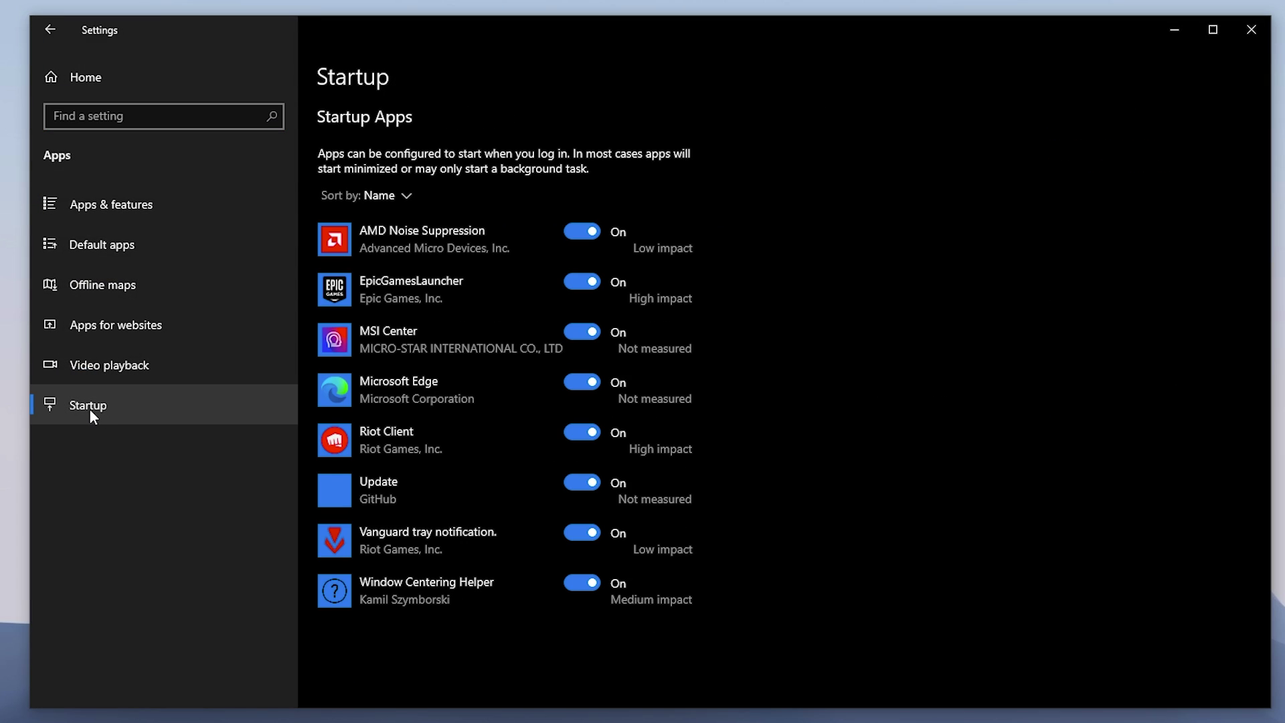
click(585, 232)
click(576, 282)
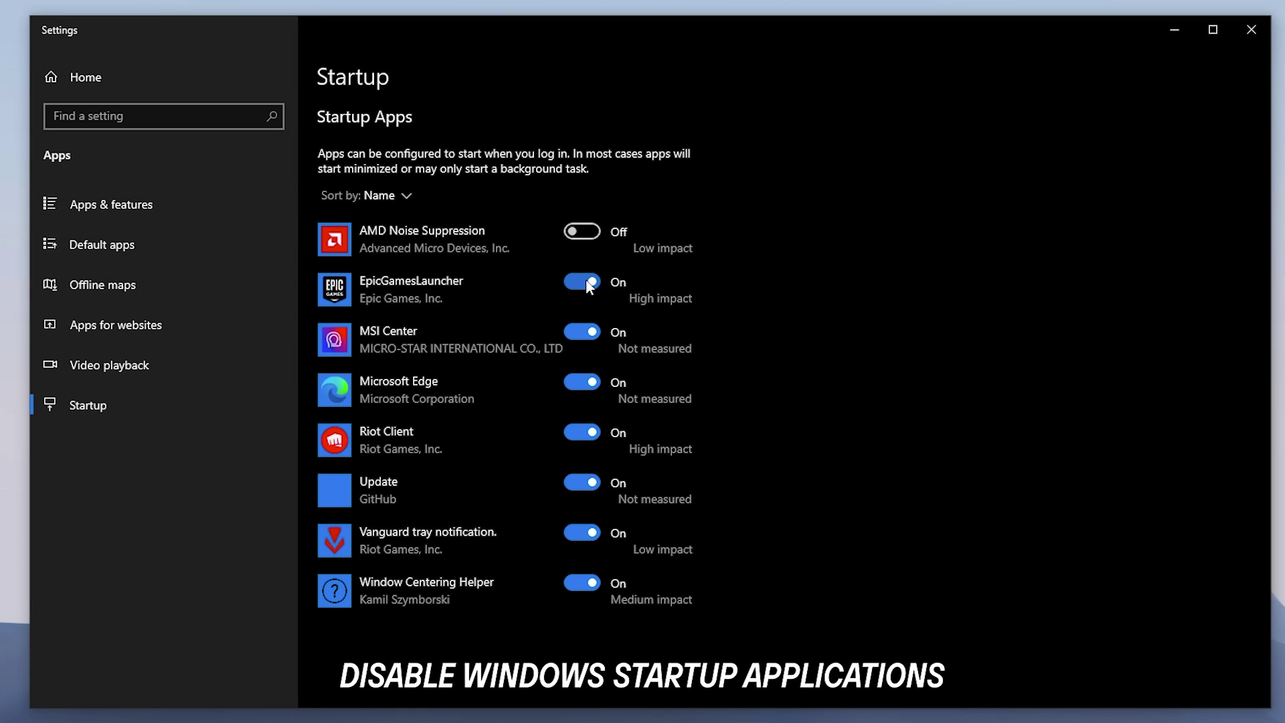
click(582, 384)
click(584, 482)
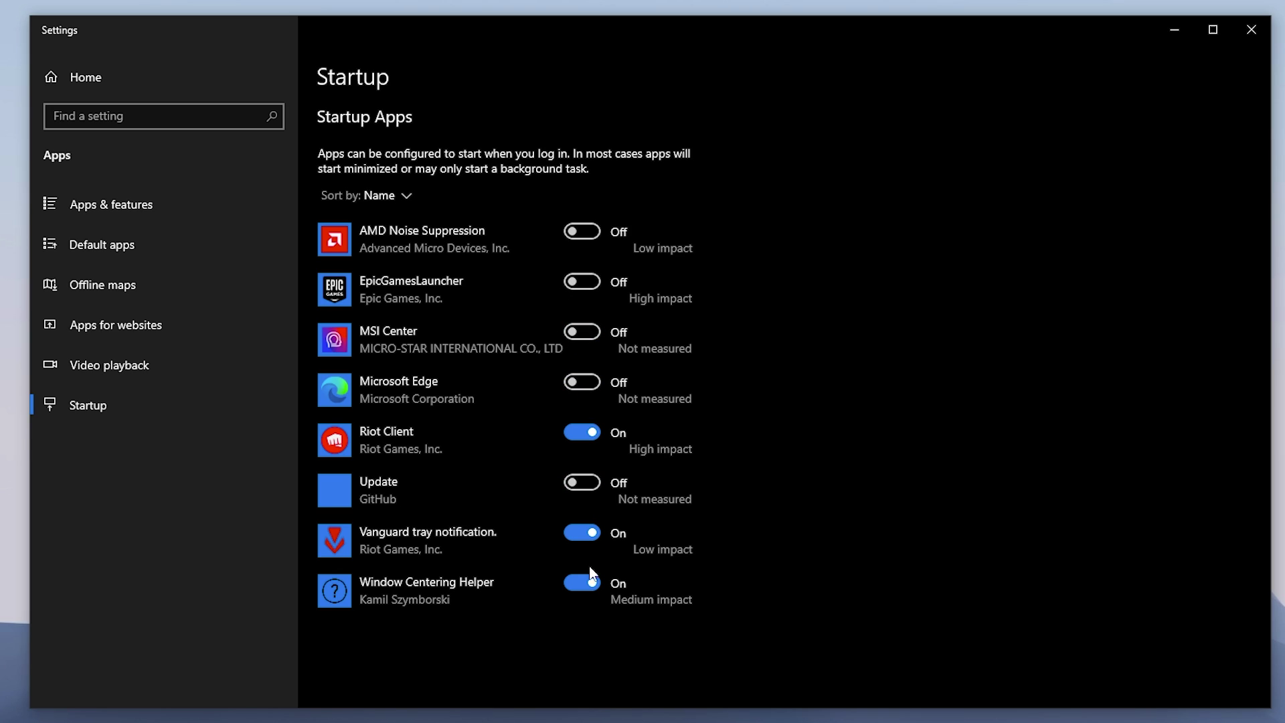
click(584, 582)
Turn off letting apps run in the background in the Privacy settings and close Settings
click(127, 86)
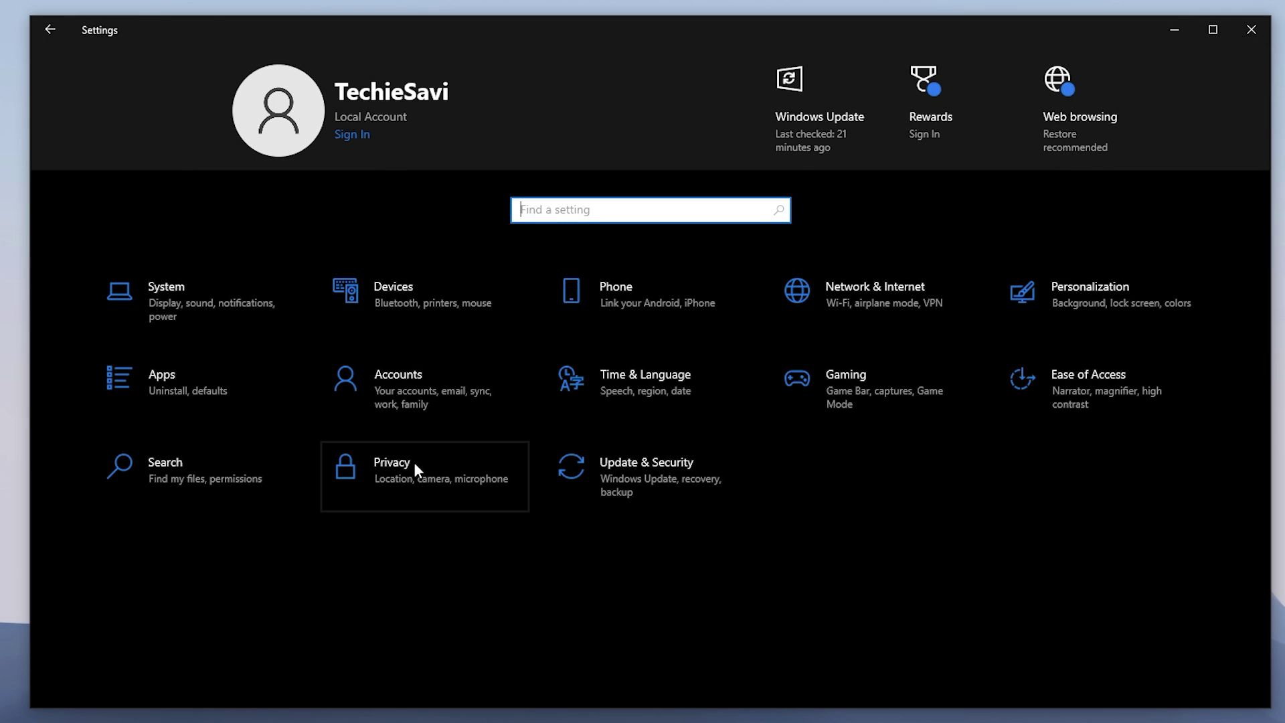
click(414, 462)
drag(291, 328, 255, 613)
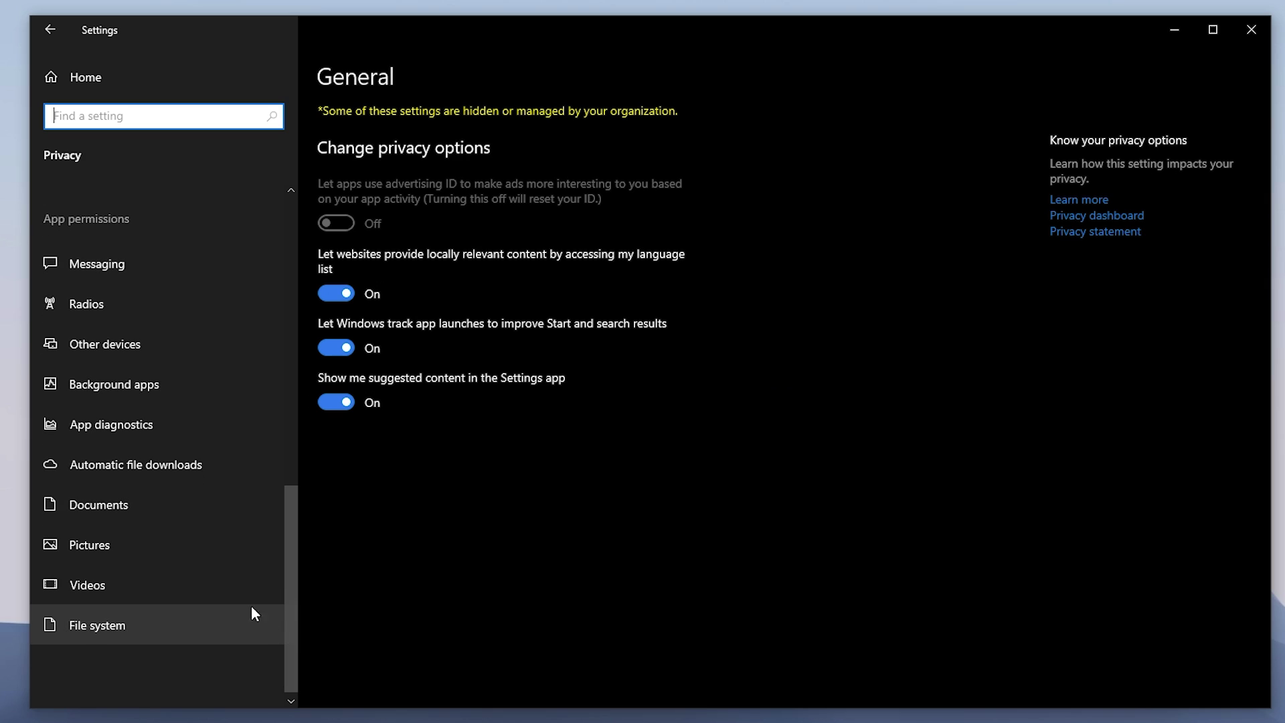
click(105, 389)
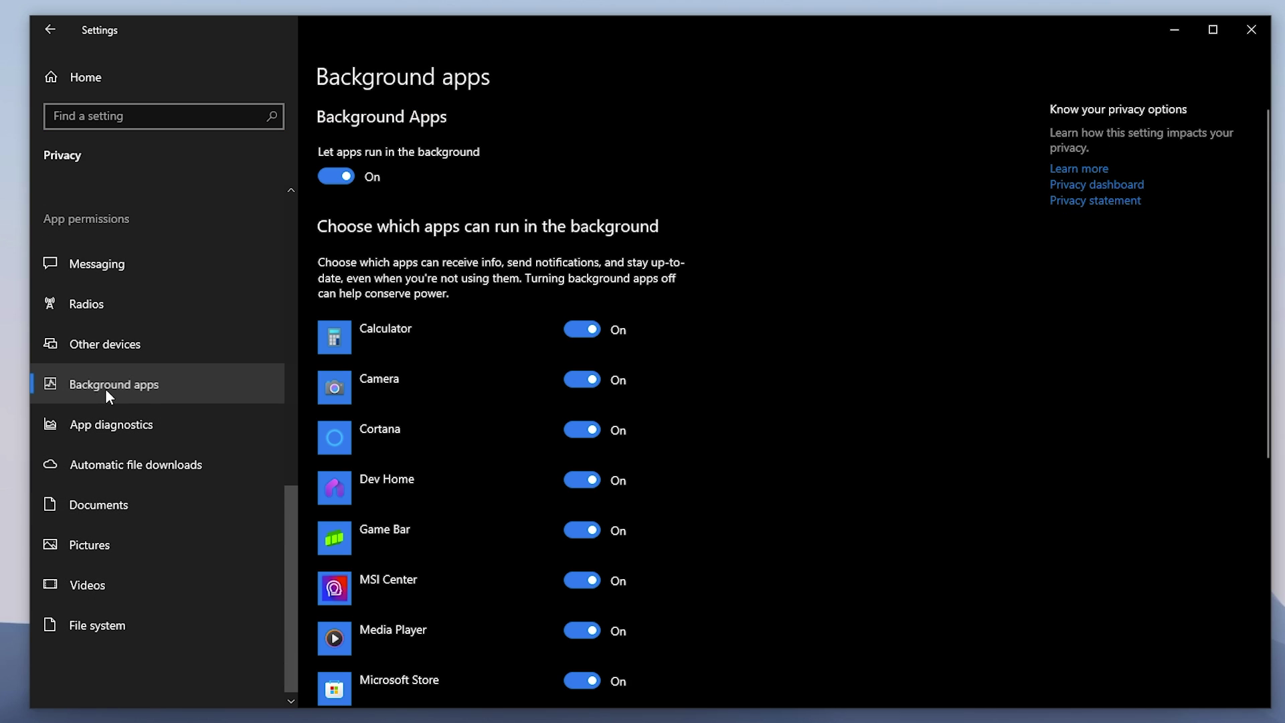
drag(1268, 353, 1224, 326)
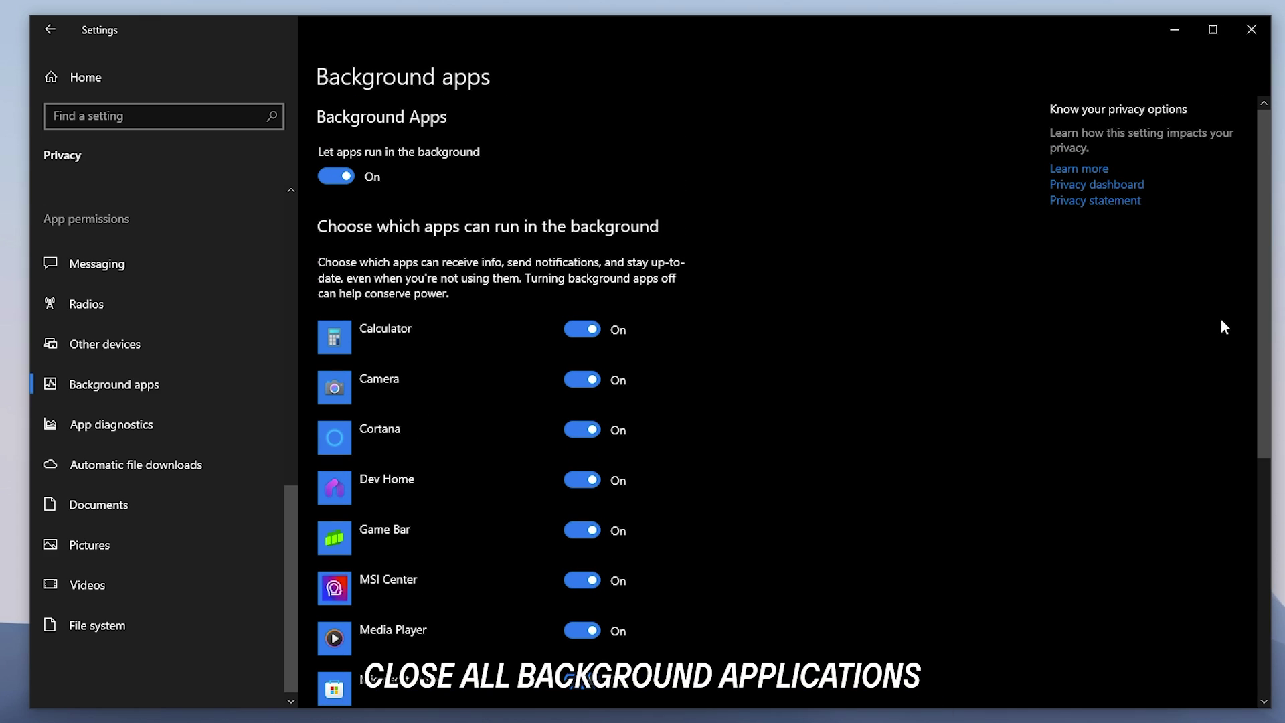
click(349, 183)
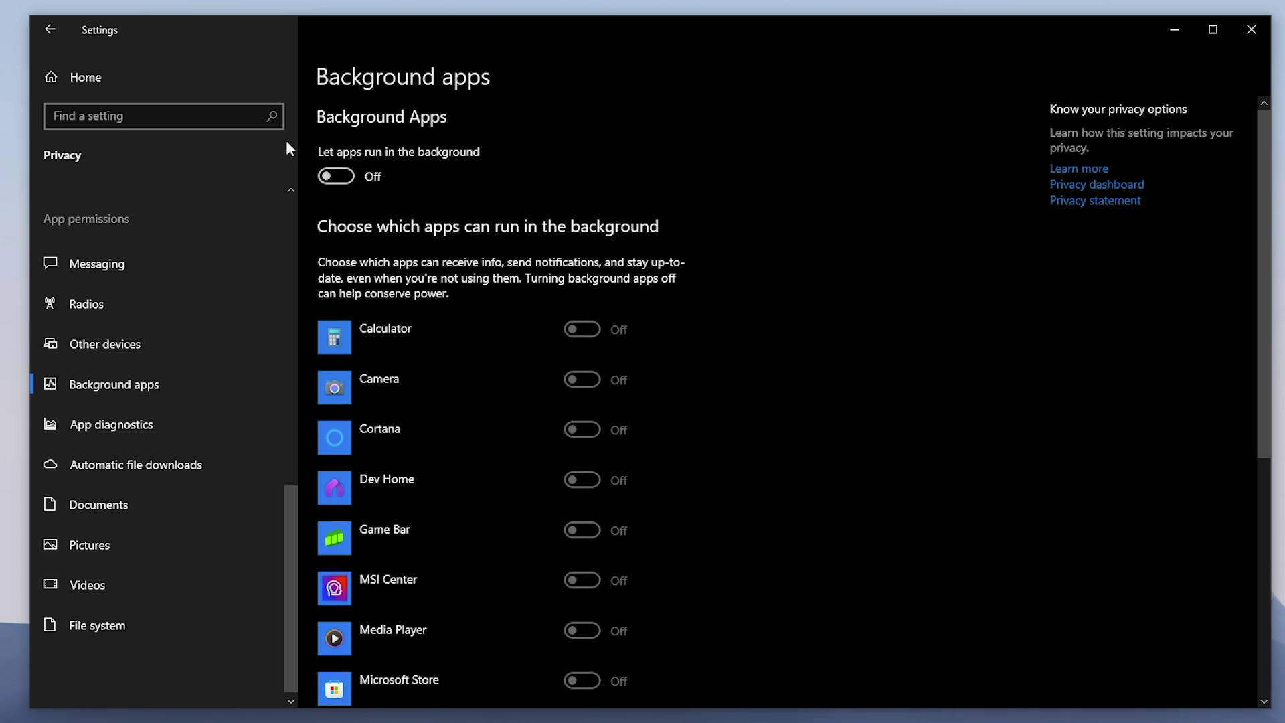
click(119, 81)
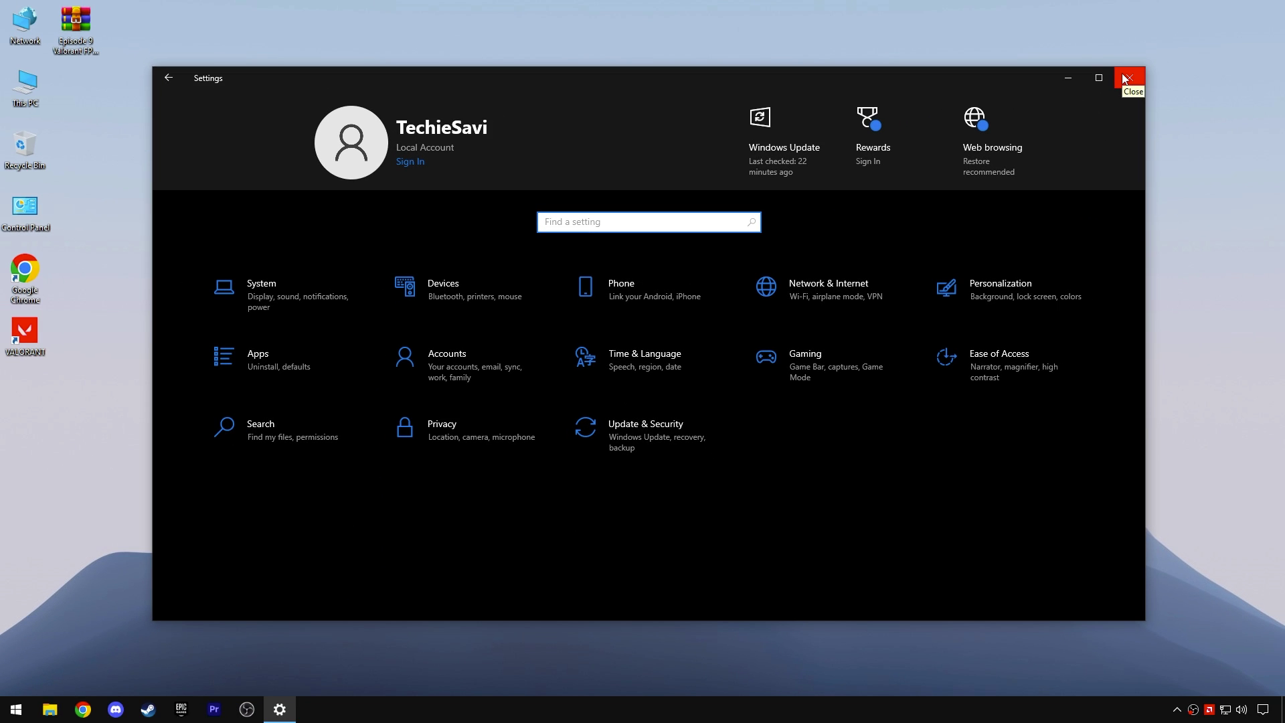
click(1125, 78)
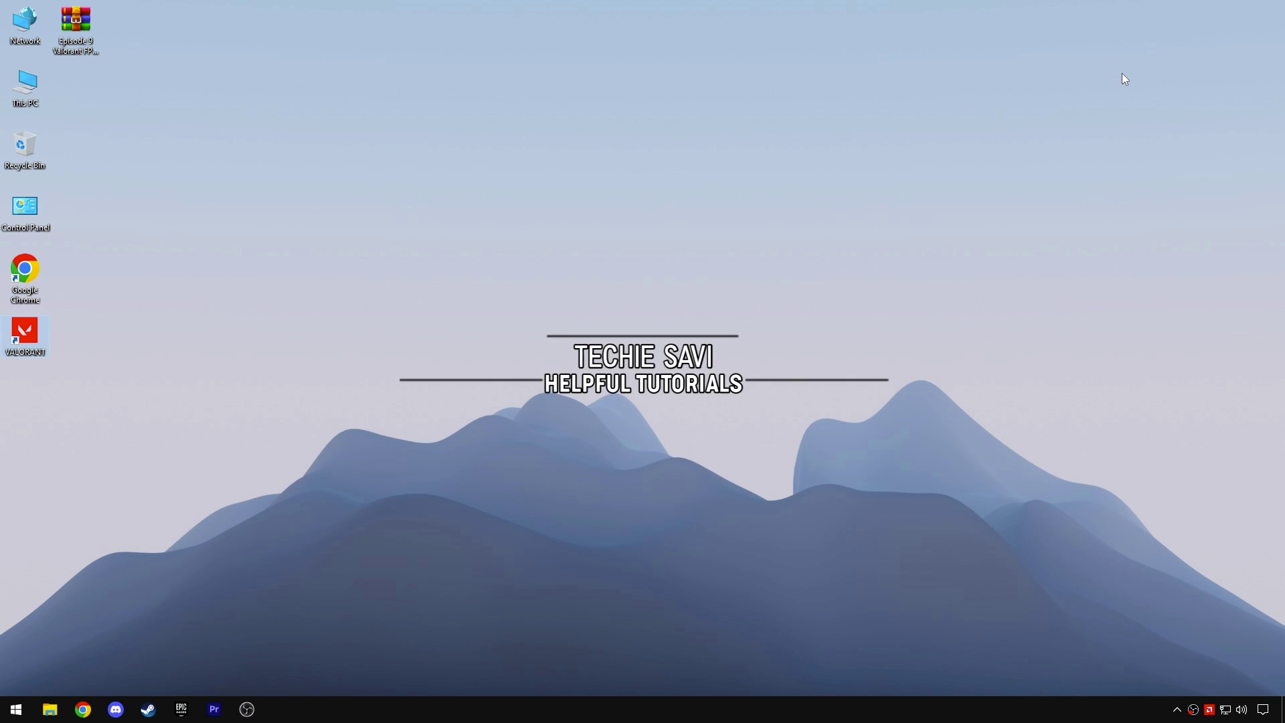
Open the local application data folder by running %localappdata%
right_click(15, 711)
click(41, 639)
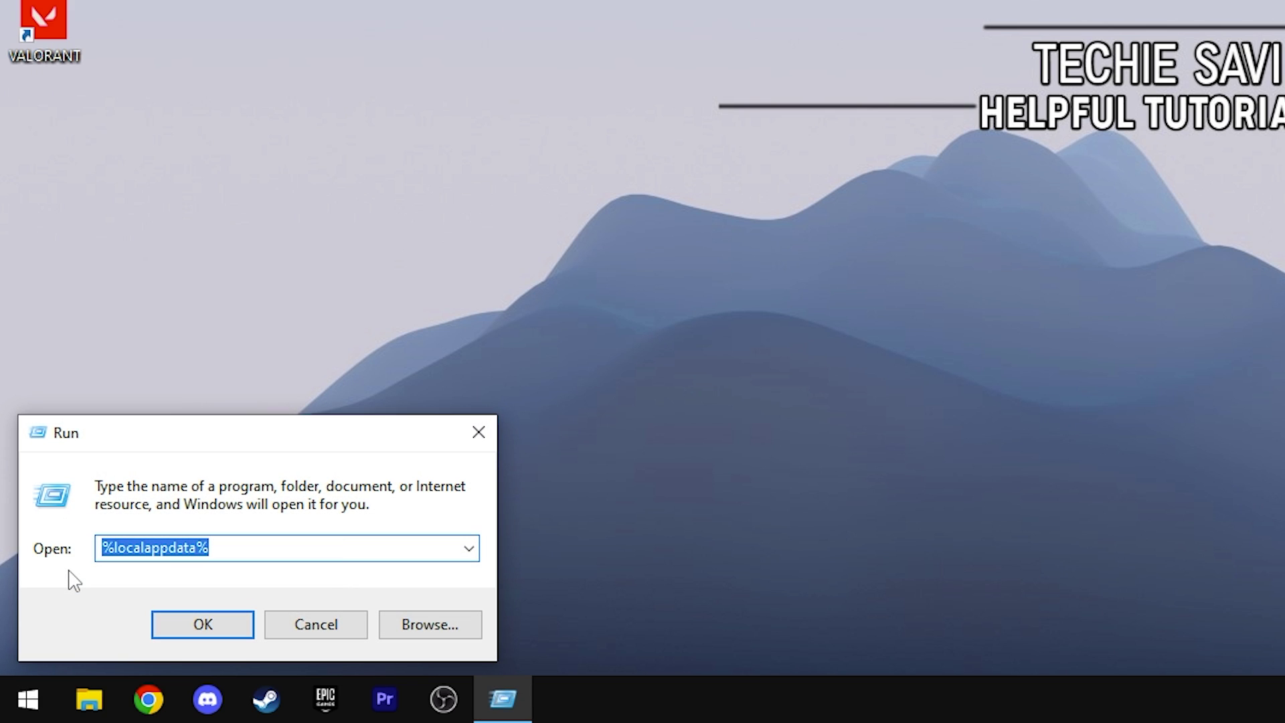
text(%localappd)
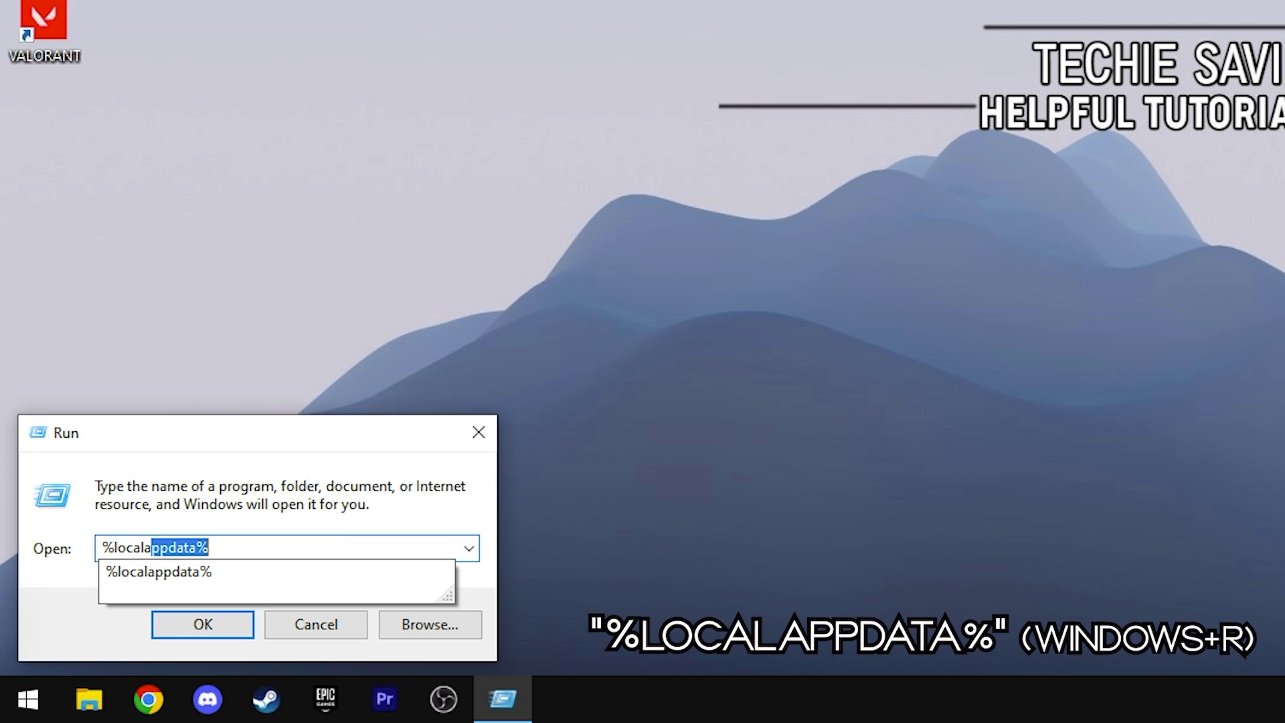
text(ata%)
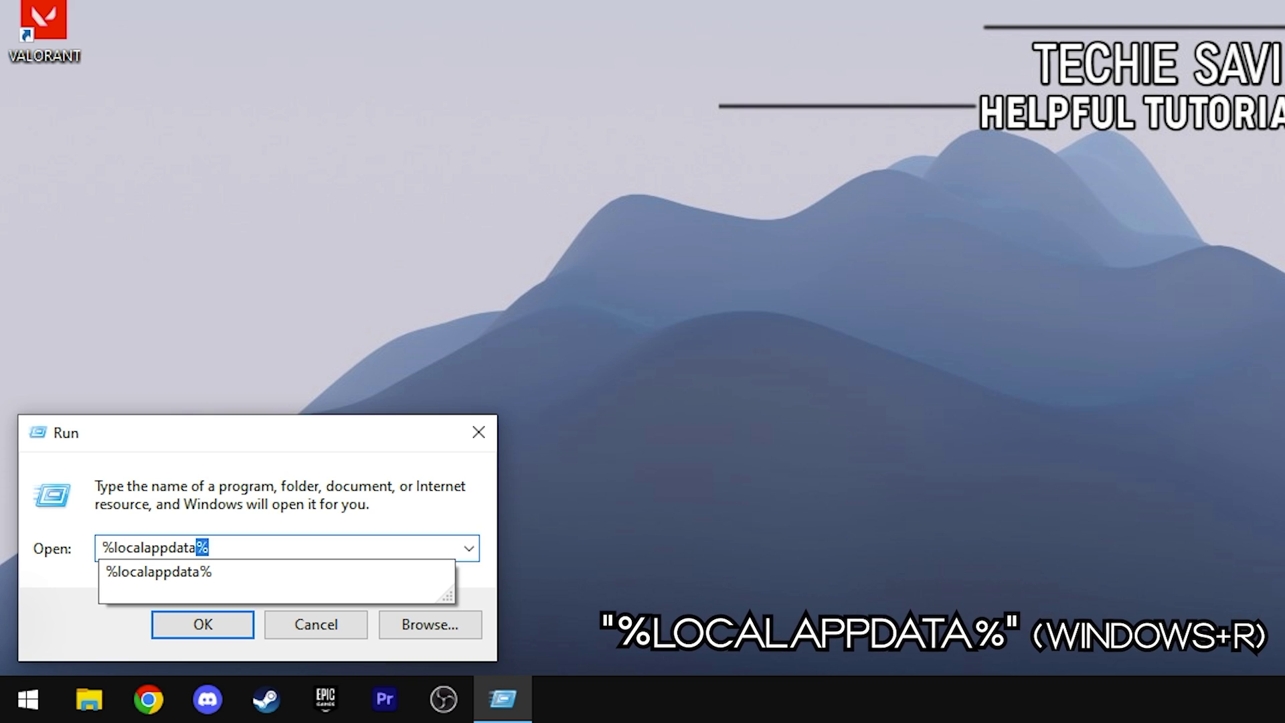
click(87, 588)
drag(209, 550, 242, 573)
click(203, 624)
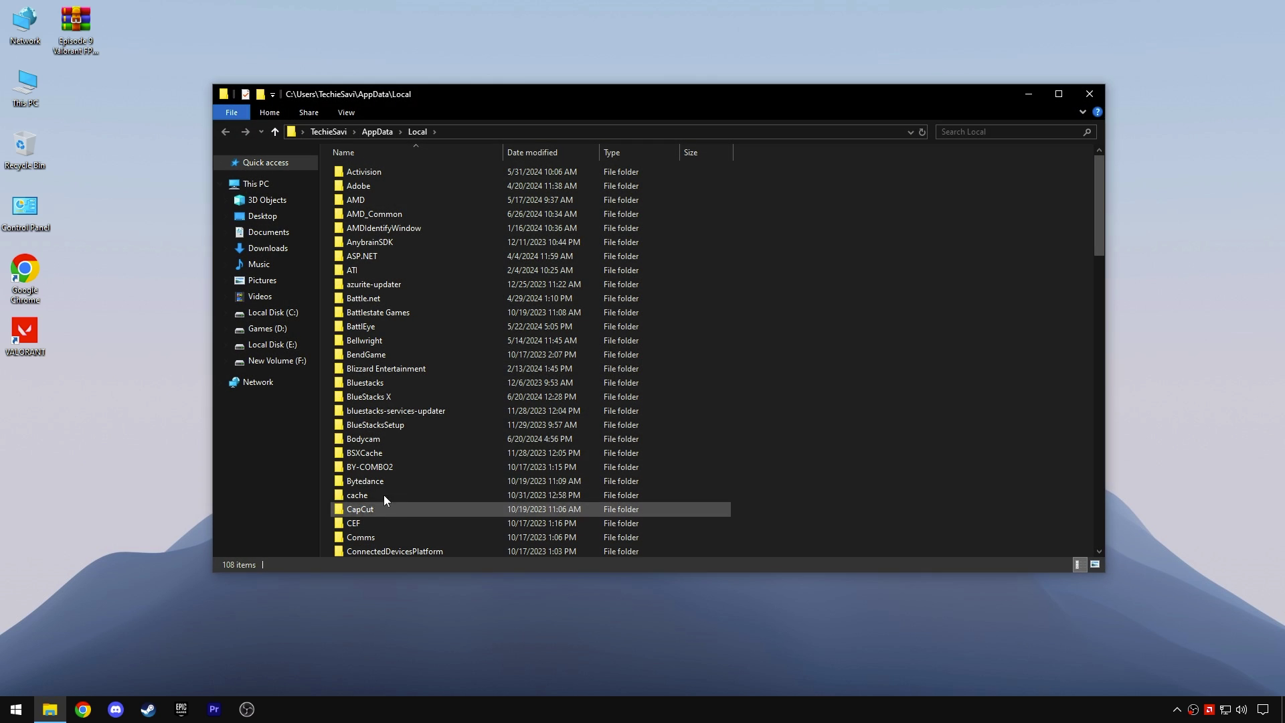
Go to the VALORANT\Saved\Config folder inside the local application data folder
scroll(419, 451, down, 20)
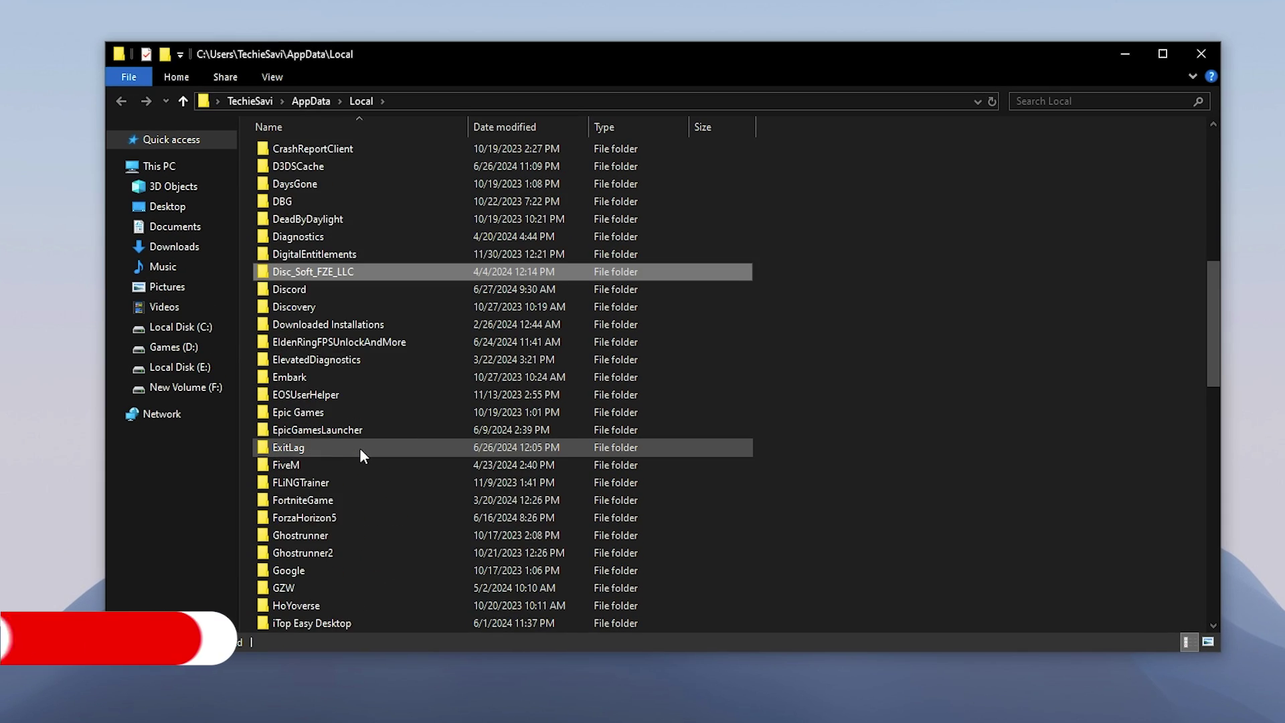
scroll(364, 452, down, 7)
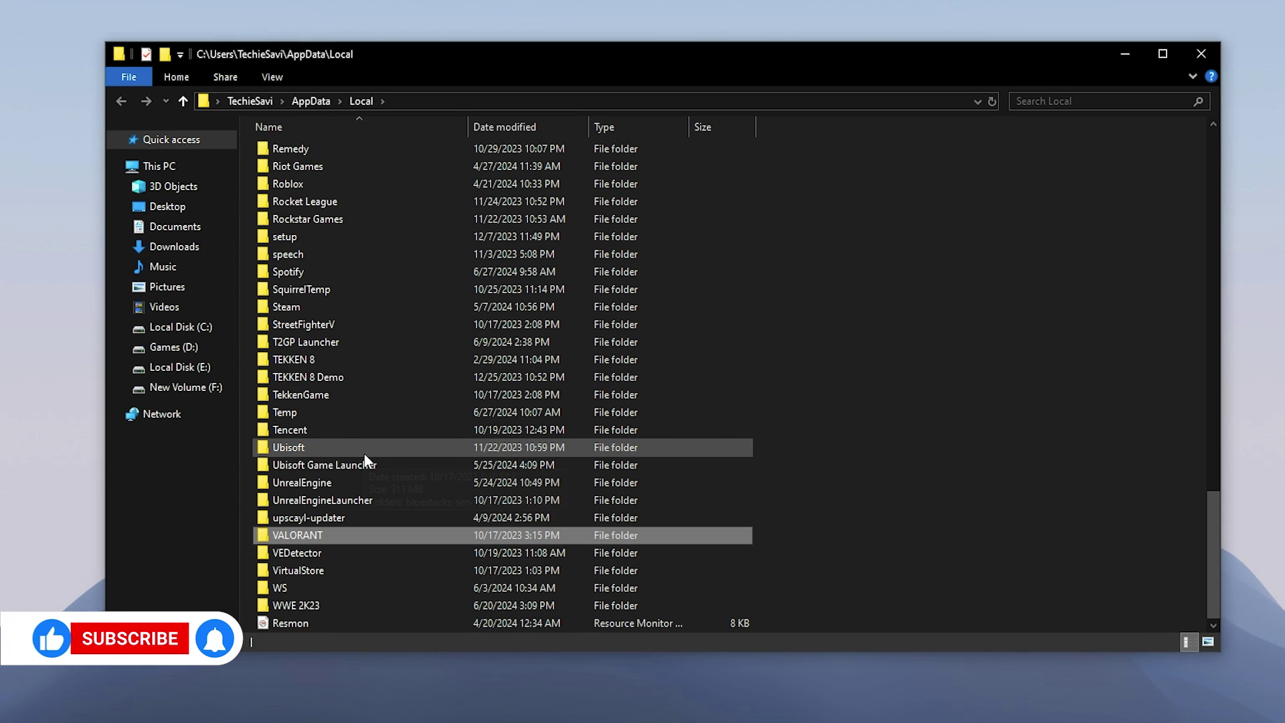
double_click(312, 535)
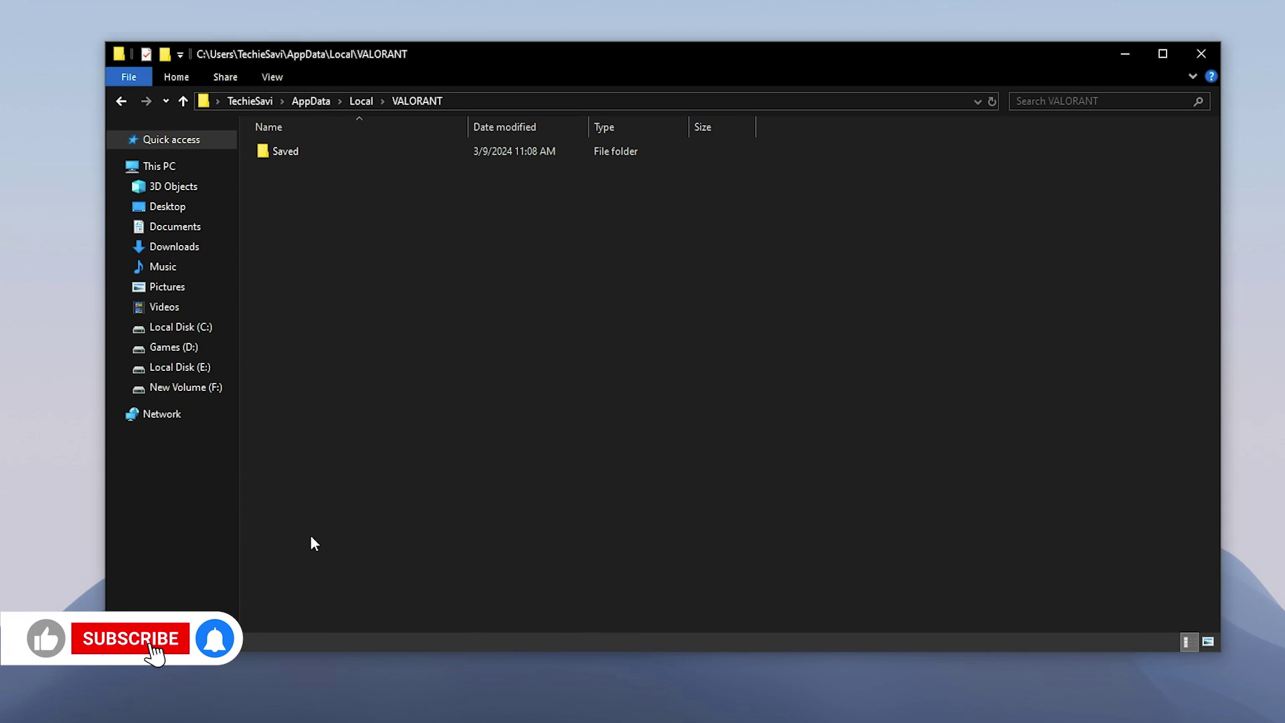
double_click(319, 154)
double_click(309, 152)
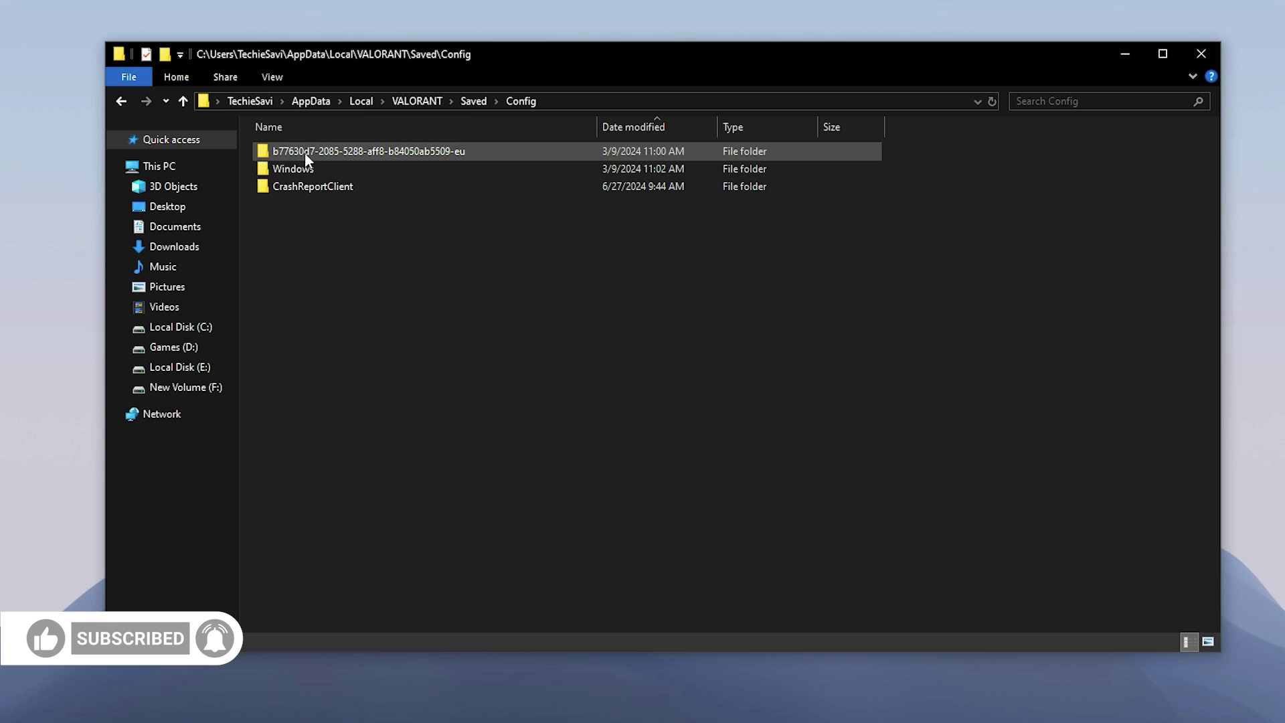
Open GameUserSettings from the Windows subfolder of the account-ID config folder ending in -eu and maximize the text window
click(652, 126)
click(649, 126)
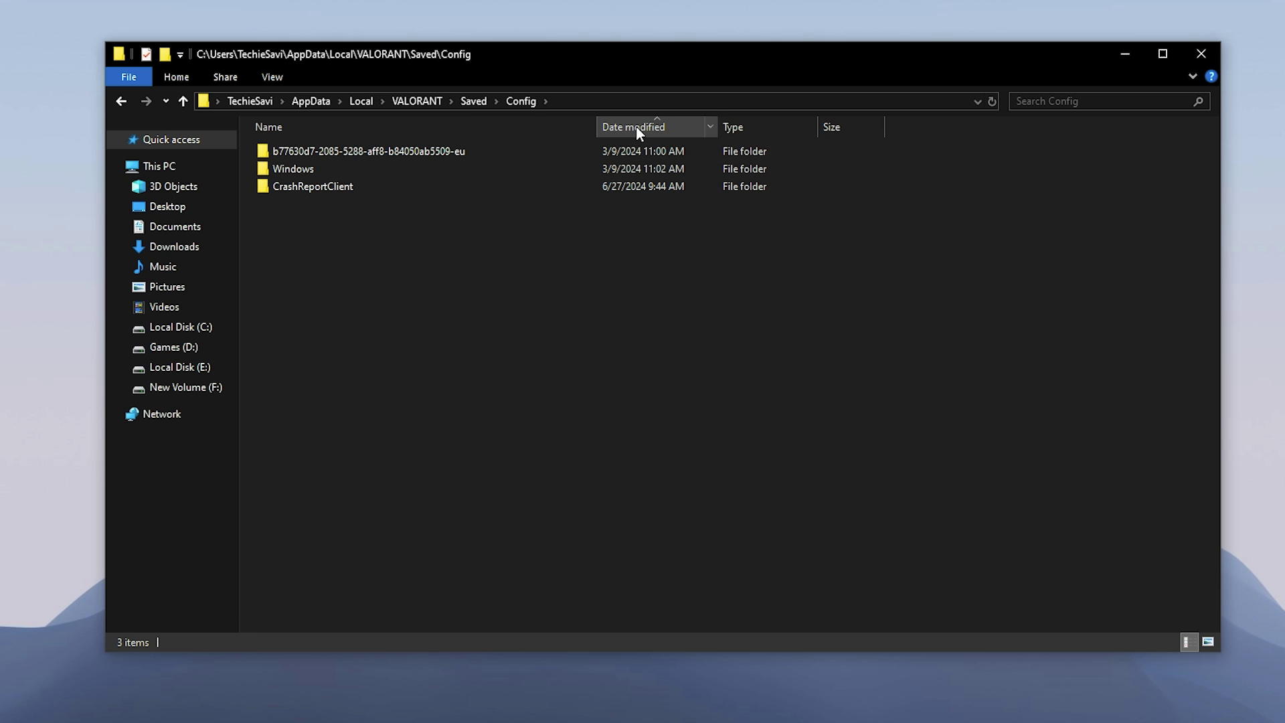
click(421, 150)
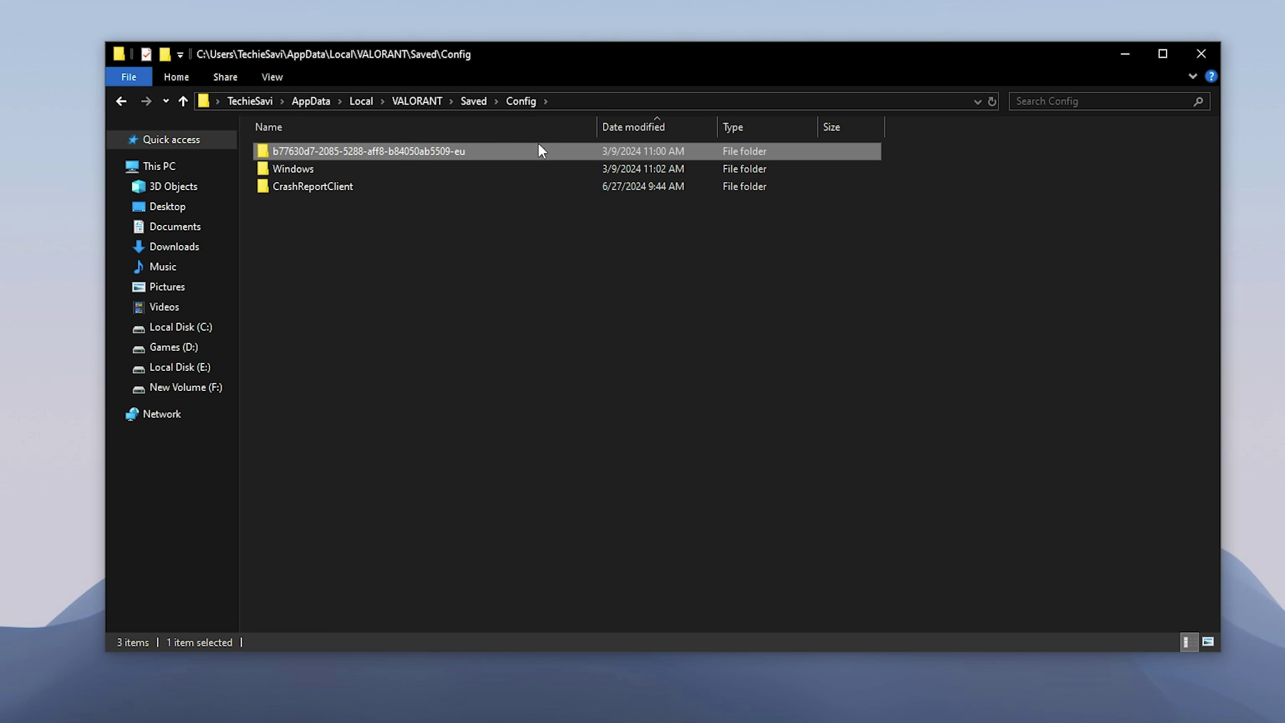
right_click(398, 154)
click(437, 165)
double_click(302, 149)
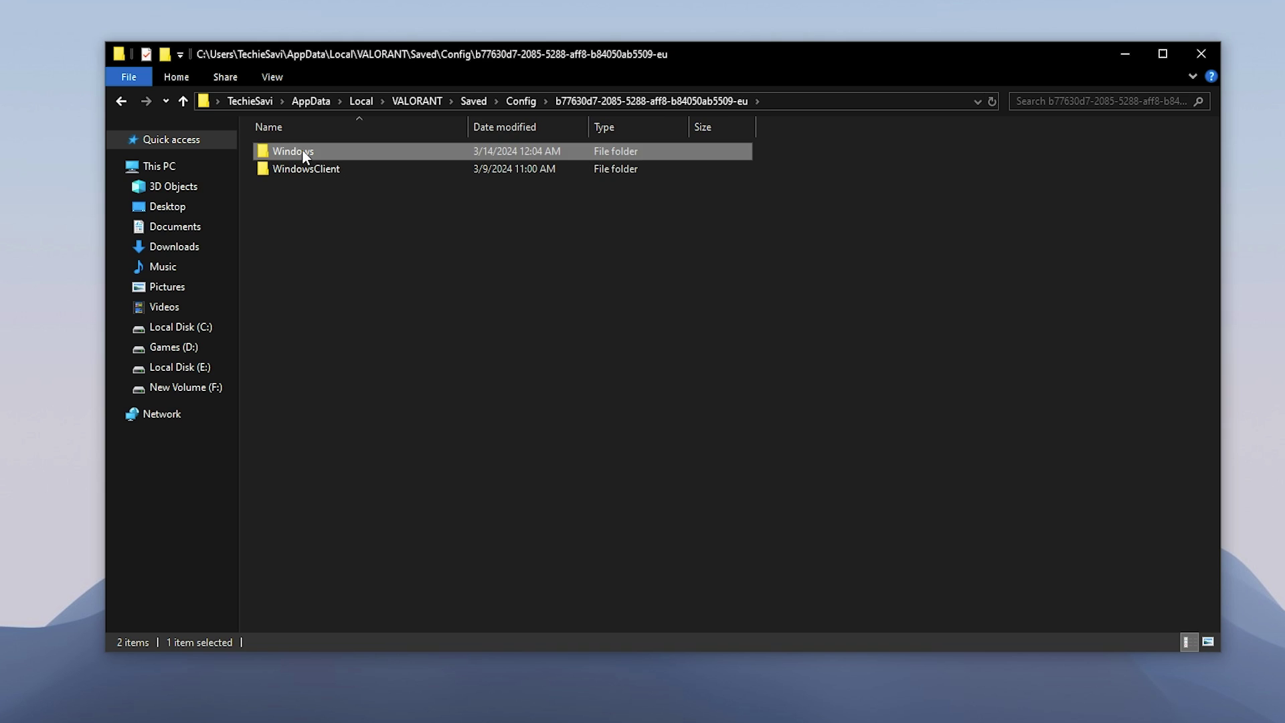
double_click(311, 150)
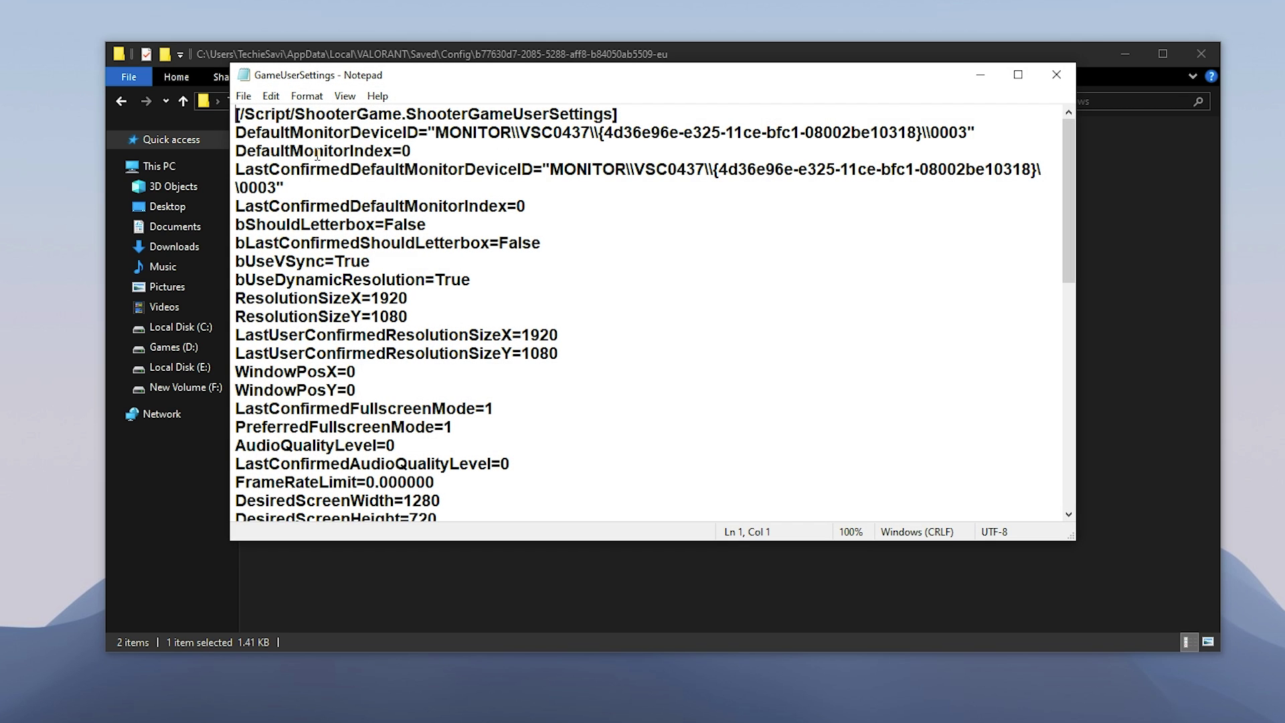
double_click(377, 74)
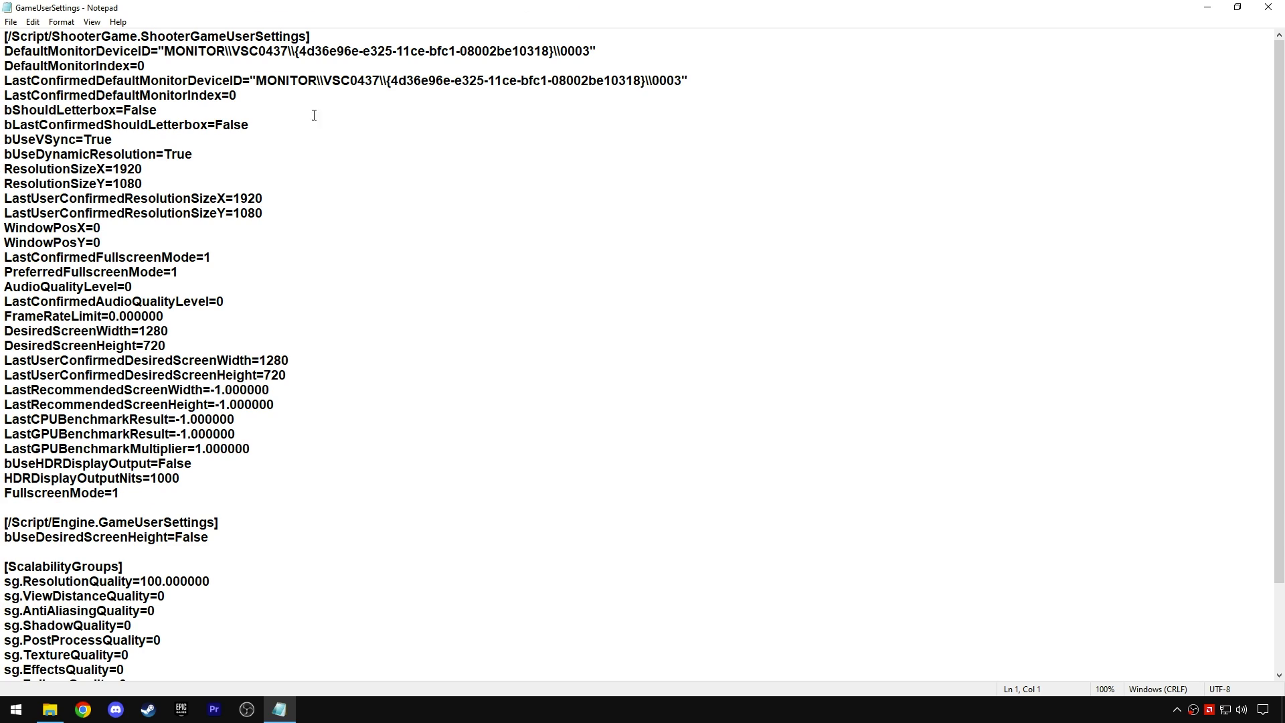
Set bUseVSync and bUseDynamicResolution to False in the GameUserSettings file
drag(205, 157, 4, 139)
click(139, 142)
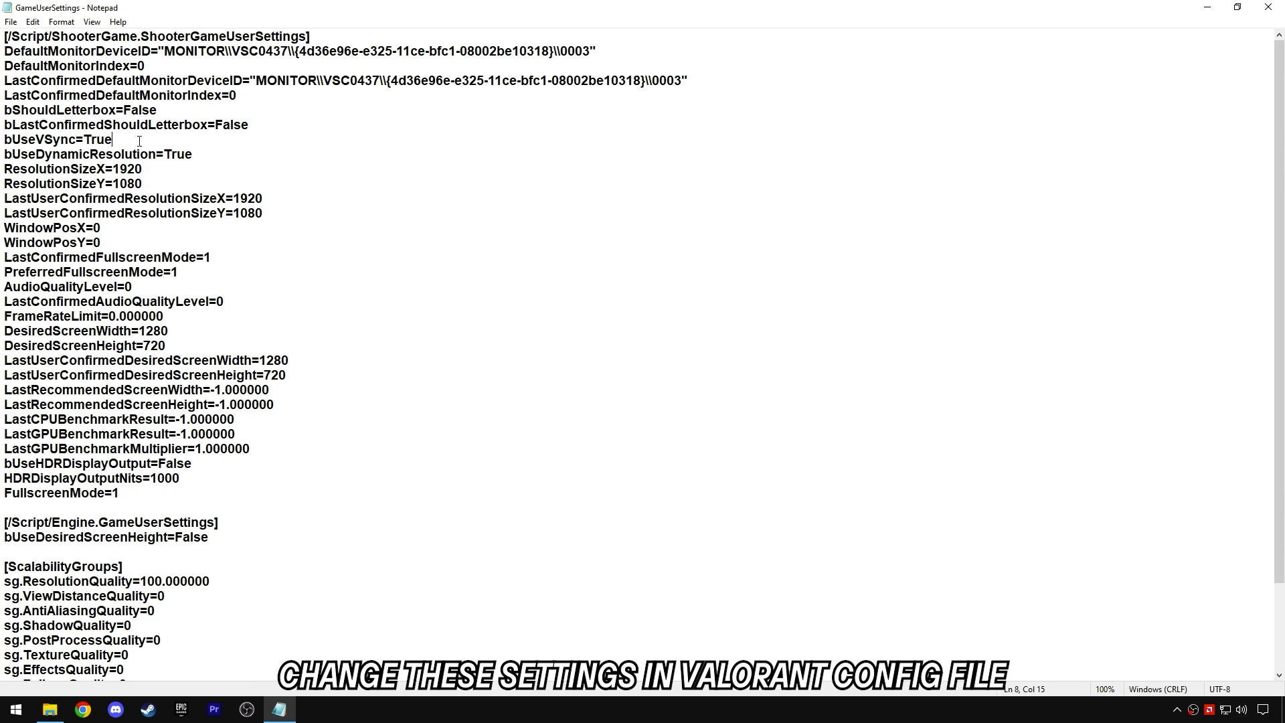
key(BackSpace)
key(BackSpace)
key(BackSpace)
text(Fals)
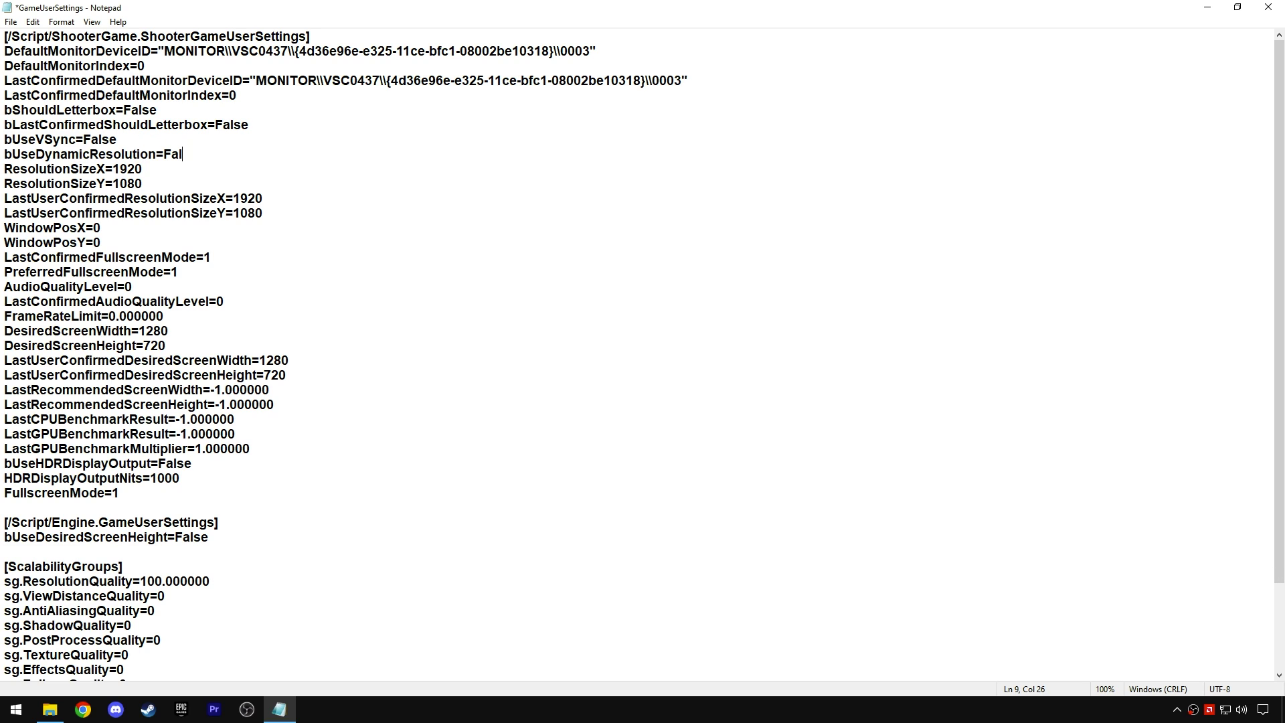
drag(199, 152, 4, 125)
click(179, 154)
Re-enter sg.ResolutionQuality as 100.000000 in the ScalabilityGroups section
scroll(206, 338, down, 3)
drag(152, 593, 3, 468)
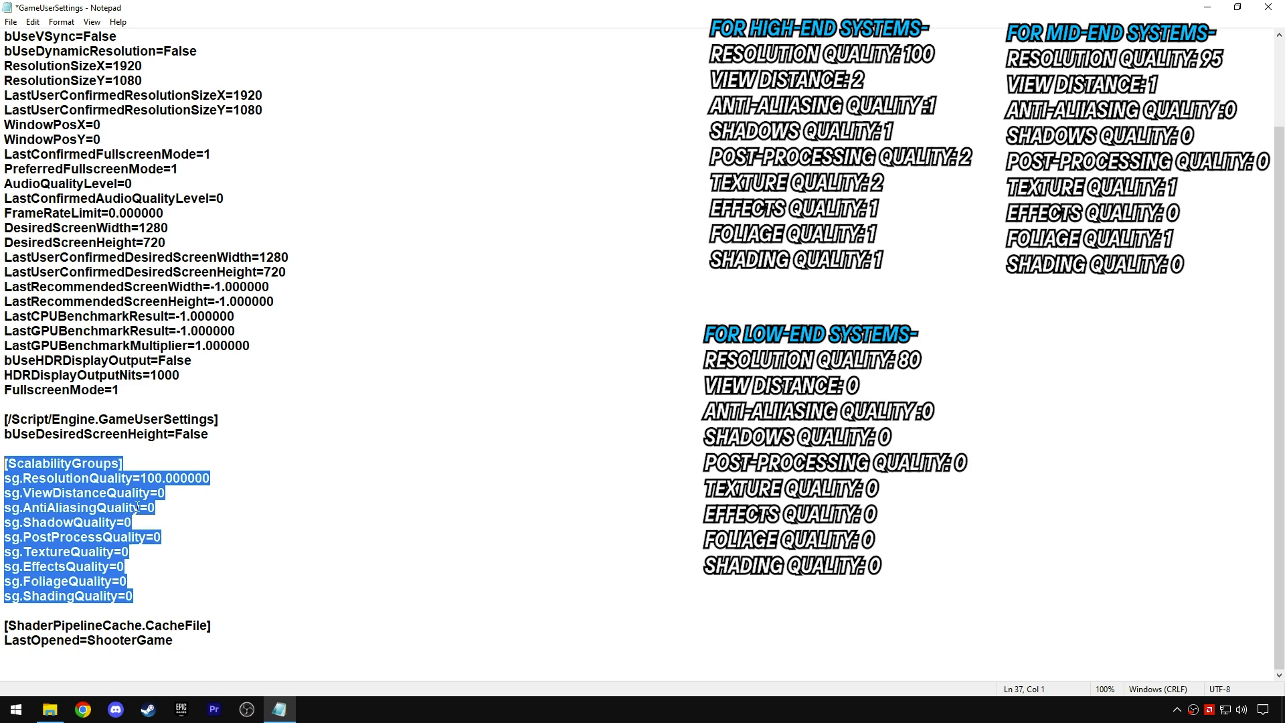
drag(142, 597, 3, 462)
click(151, 495)
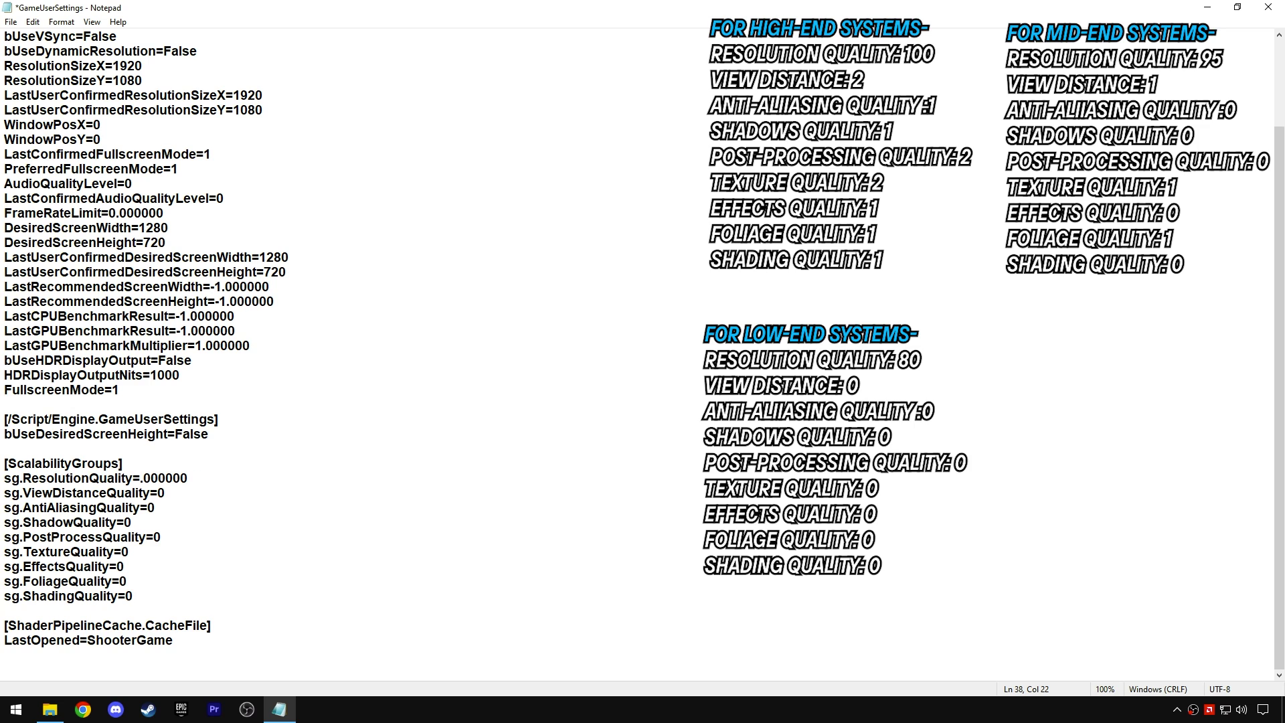
text(00)
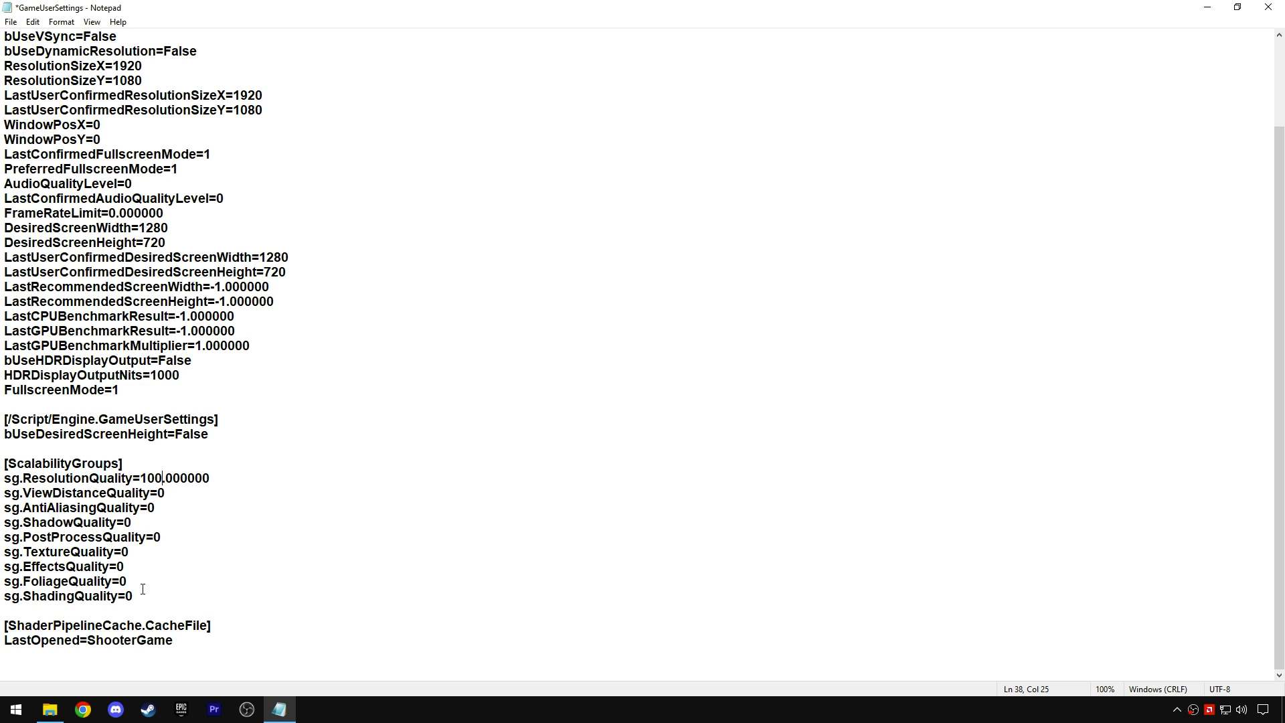
drag(143, 589, 26, 455)
click(153, 493)
Save the GameUserSettings file, then close it and its folder window
double_click(319, 13)
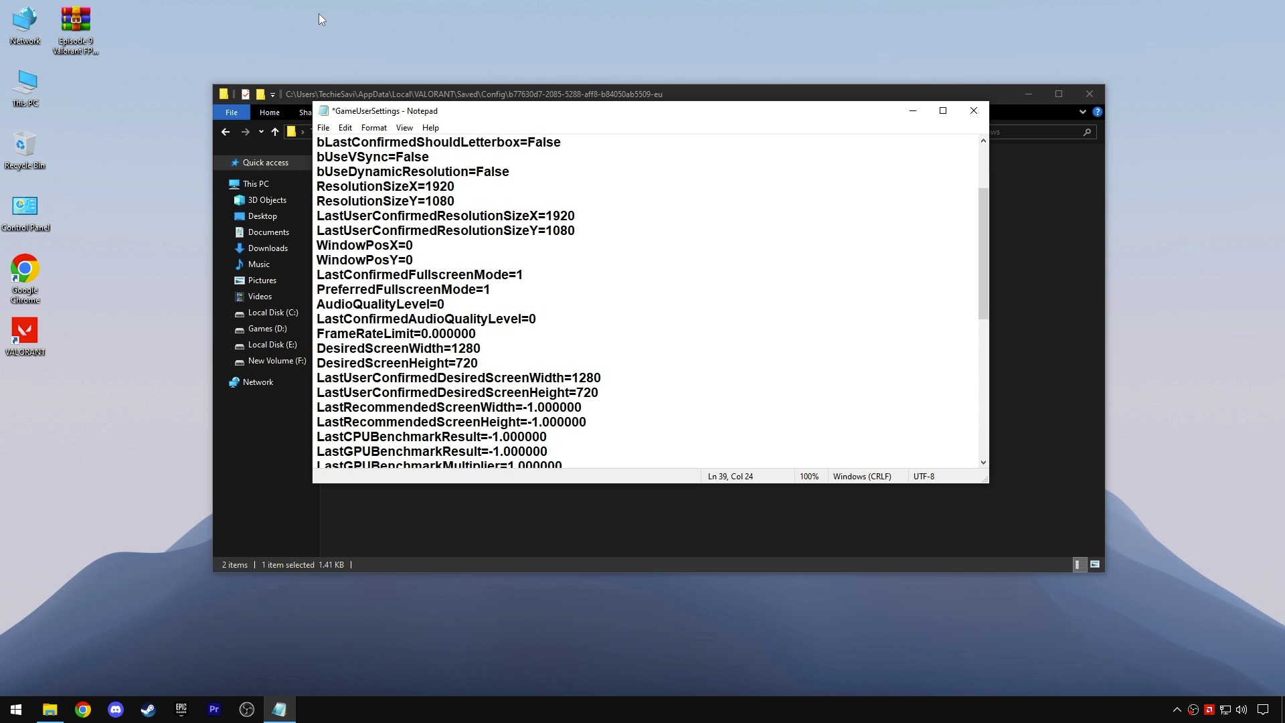
click(323, 127)
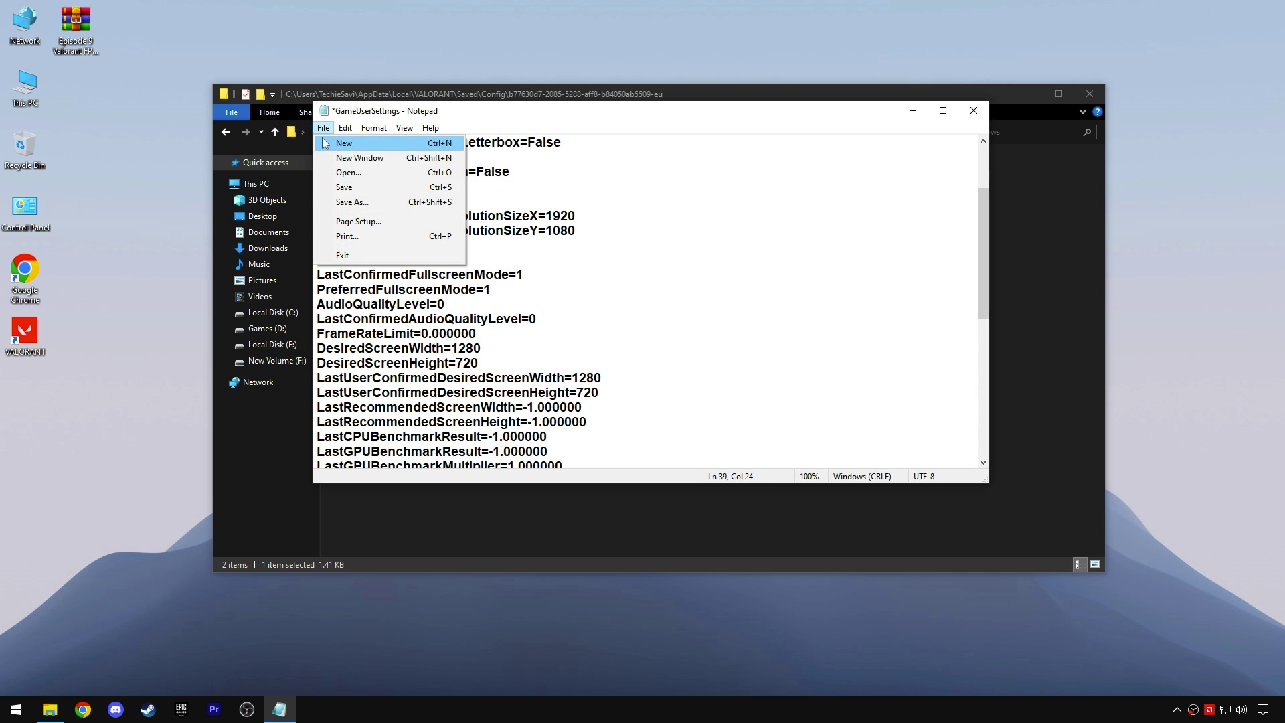
click(354, 188)
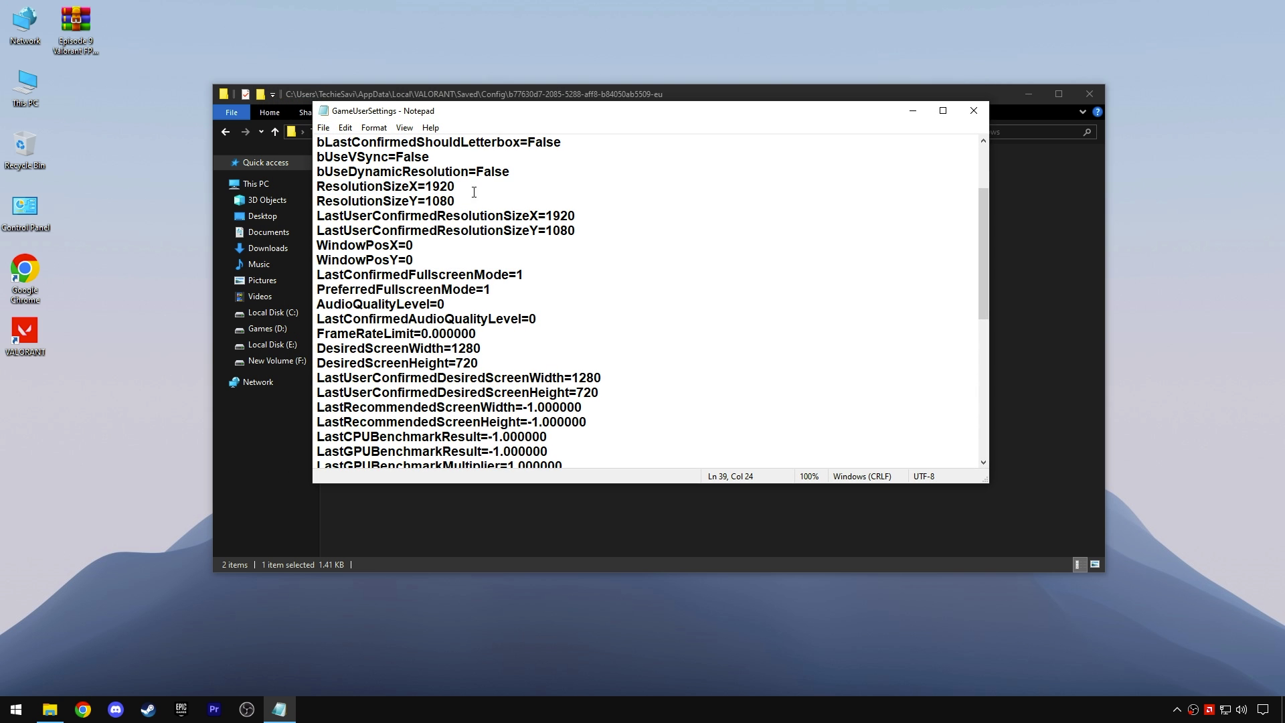
click(974, 111)
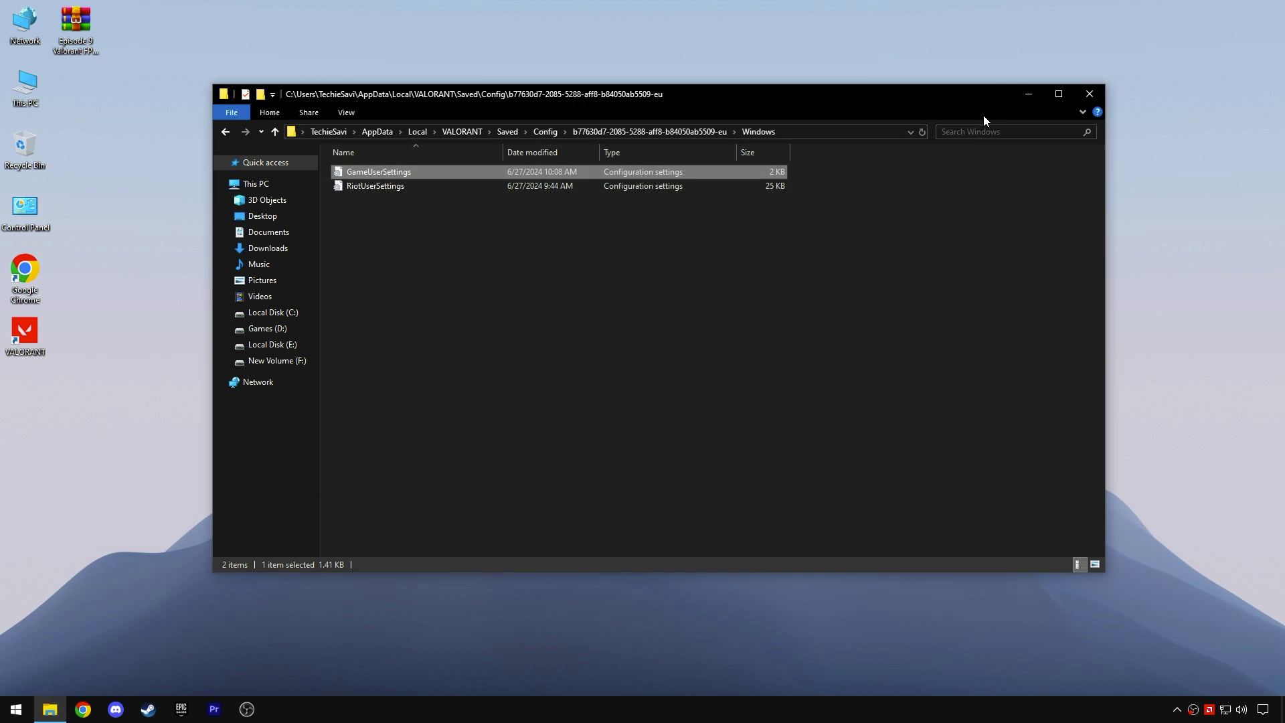
click(1086, 100)
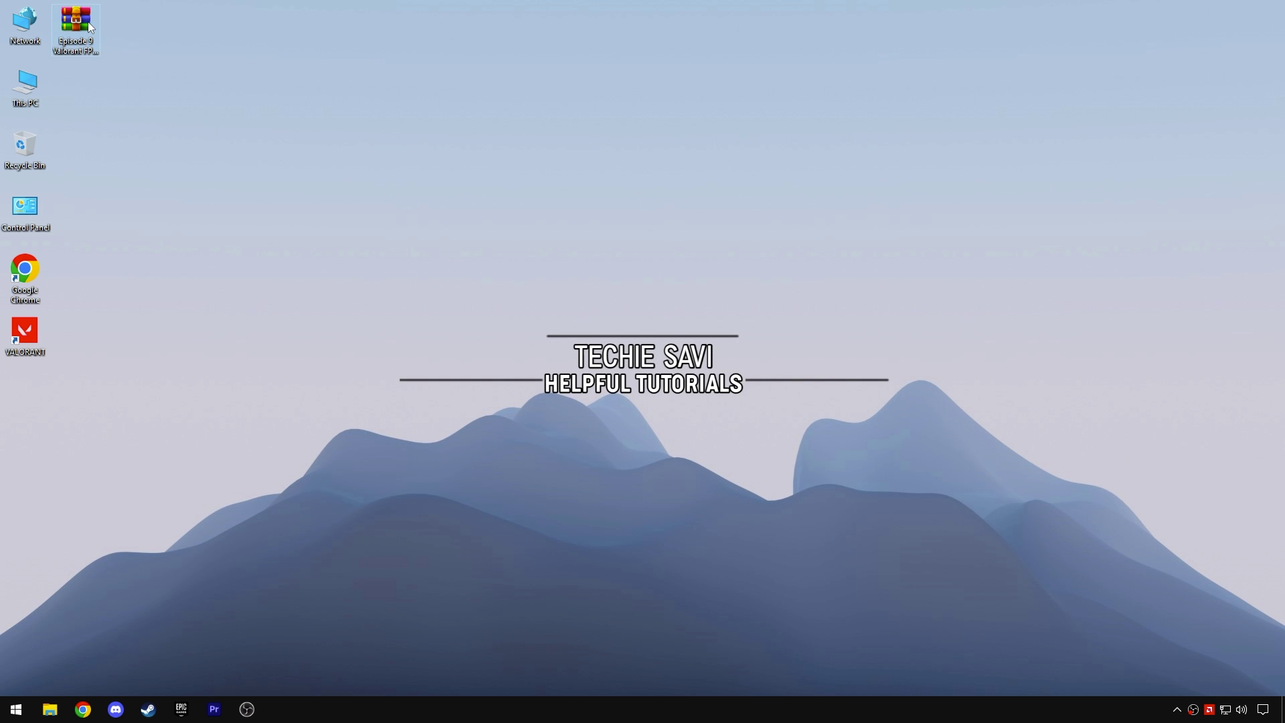
Extract the Episode 9 Valorant FPS Optimization PACK folder from its RAR archive to the desktop and open it
drag(87, 22, 621, 223)
double_click(628, 211)
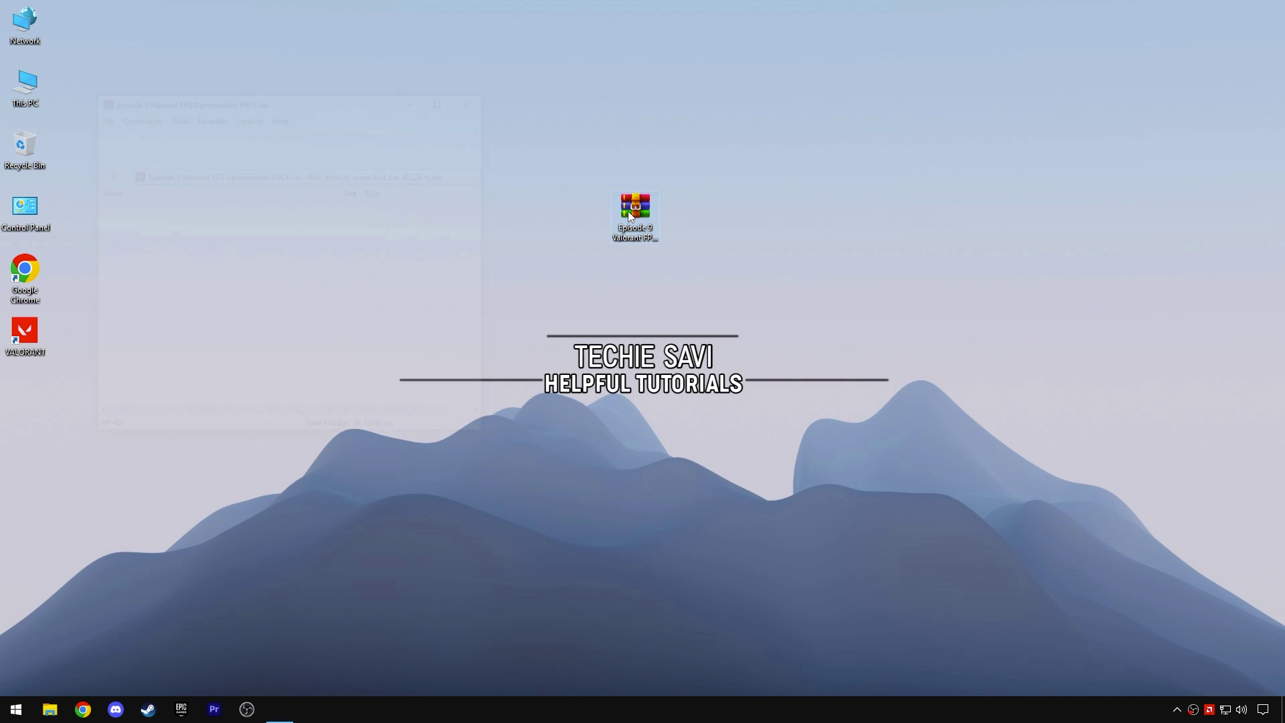
click(218, 219)
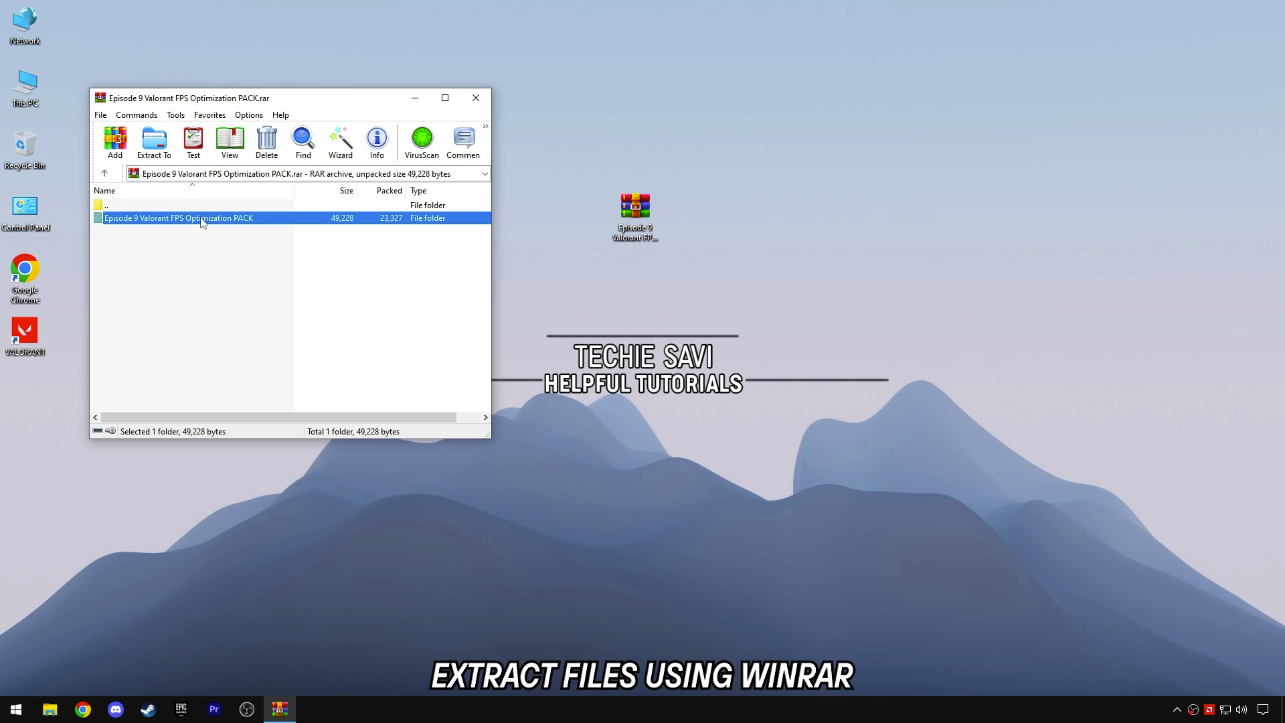
drag(535, 279, 559, 262)
click(476, 100)
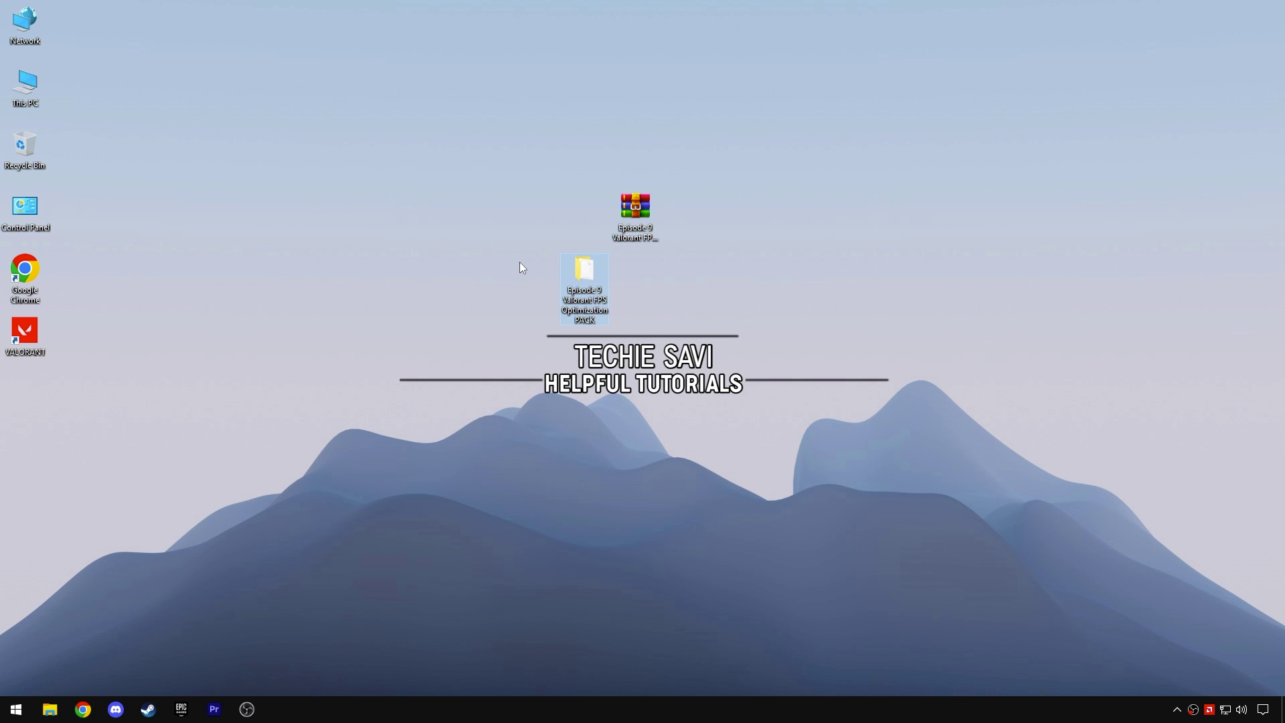
drag(605, 322, 588, 282)
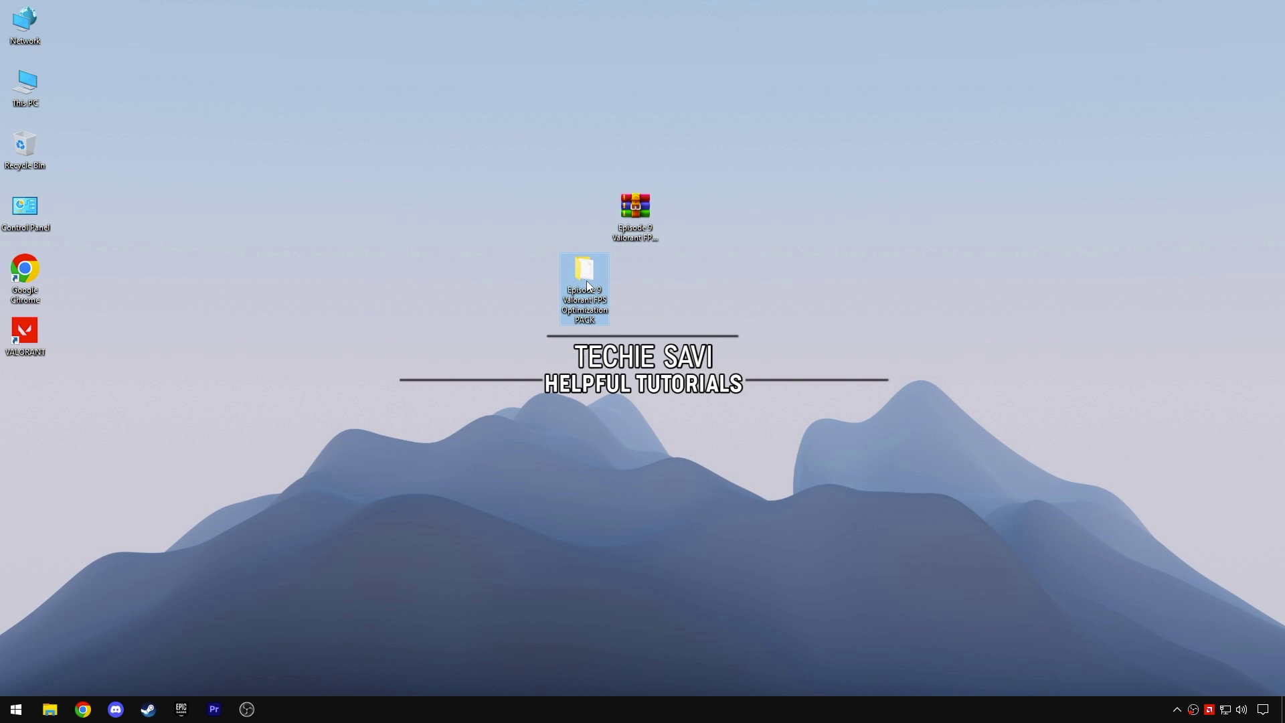
double_click(587, 282)
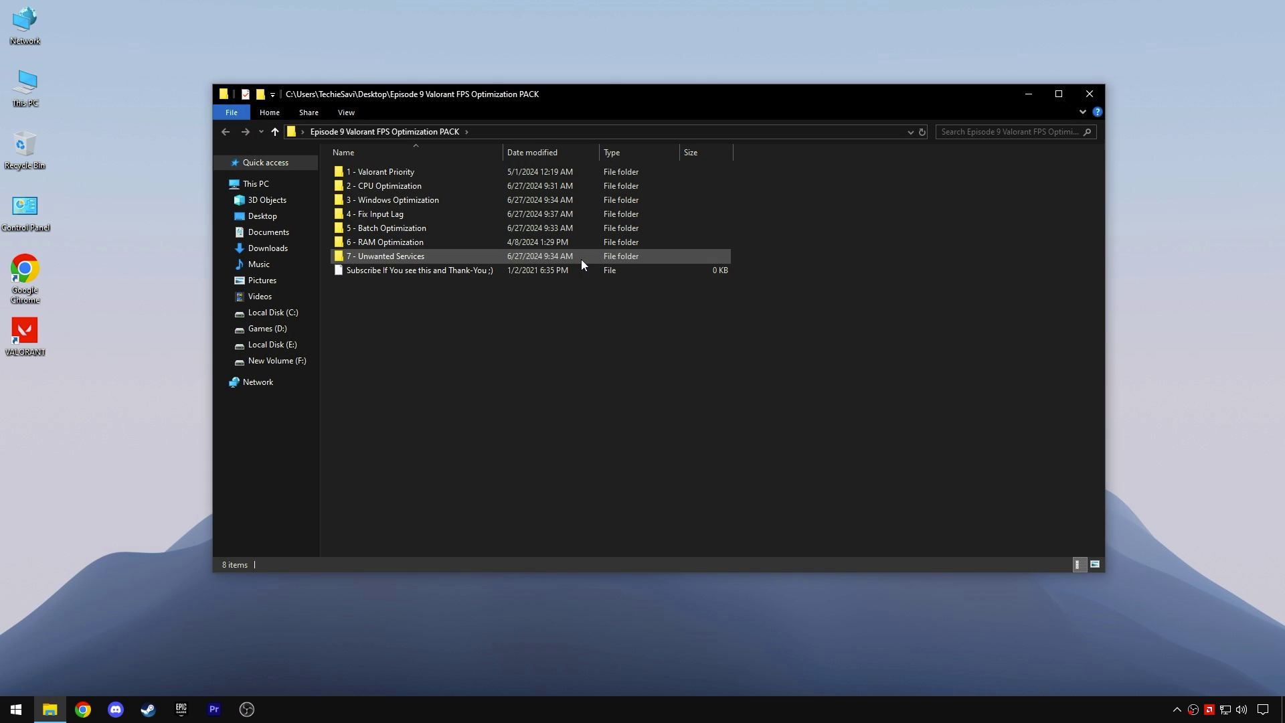
drag(480, 294, 478, 163)
click(466, 299)
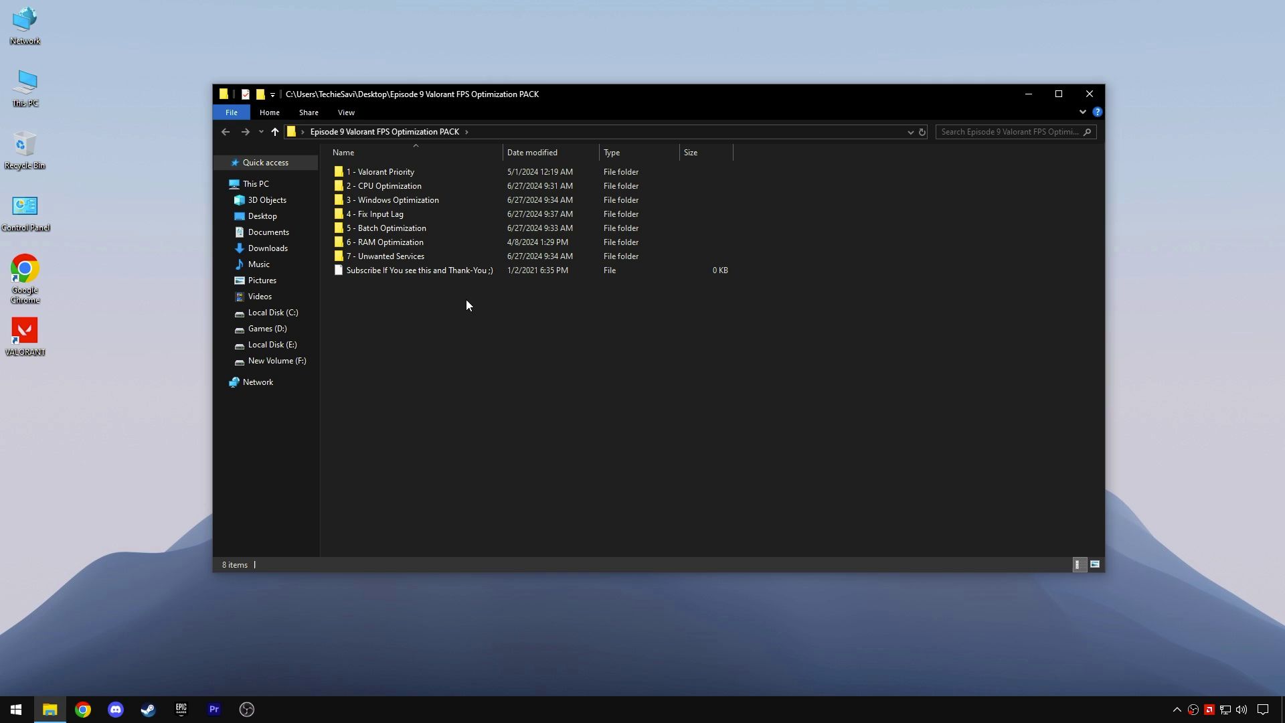
Search Windows for "Restore point", open the restore point settings and select Local Disk (C:) (System)
click(15, 710)
text(Re)
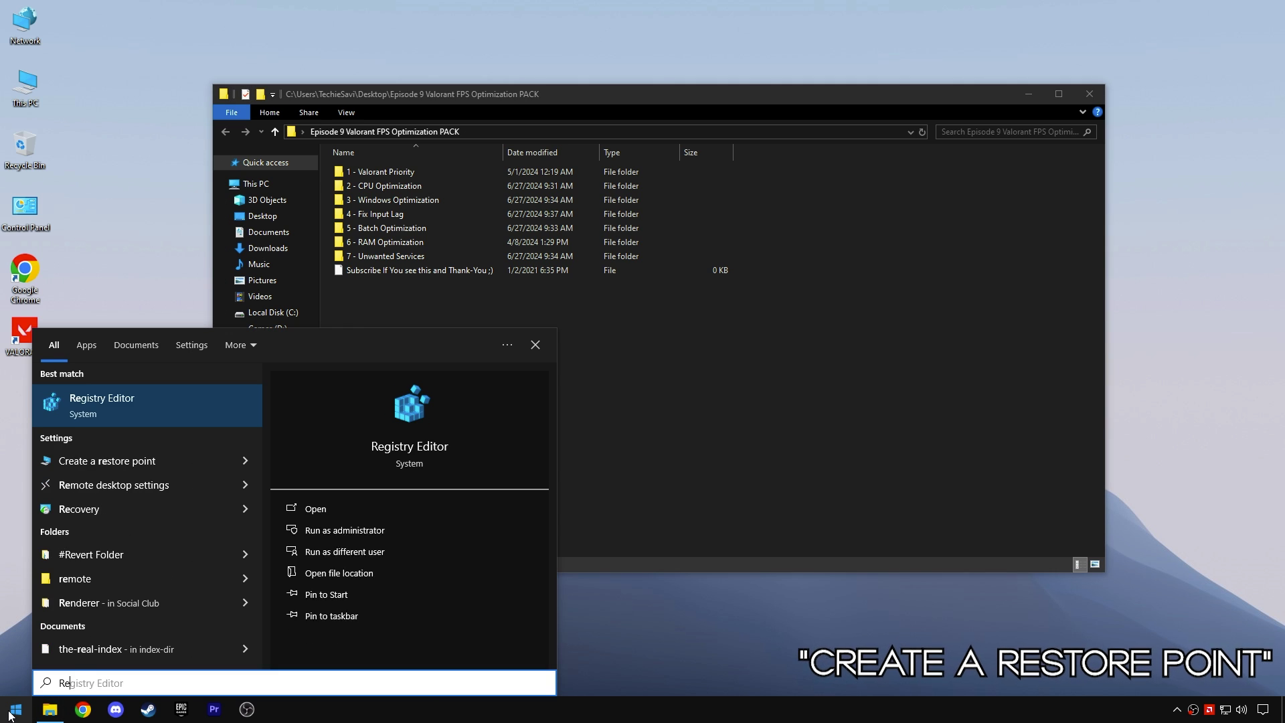
text(store point)
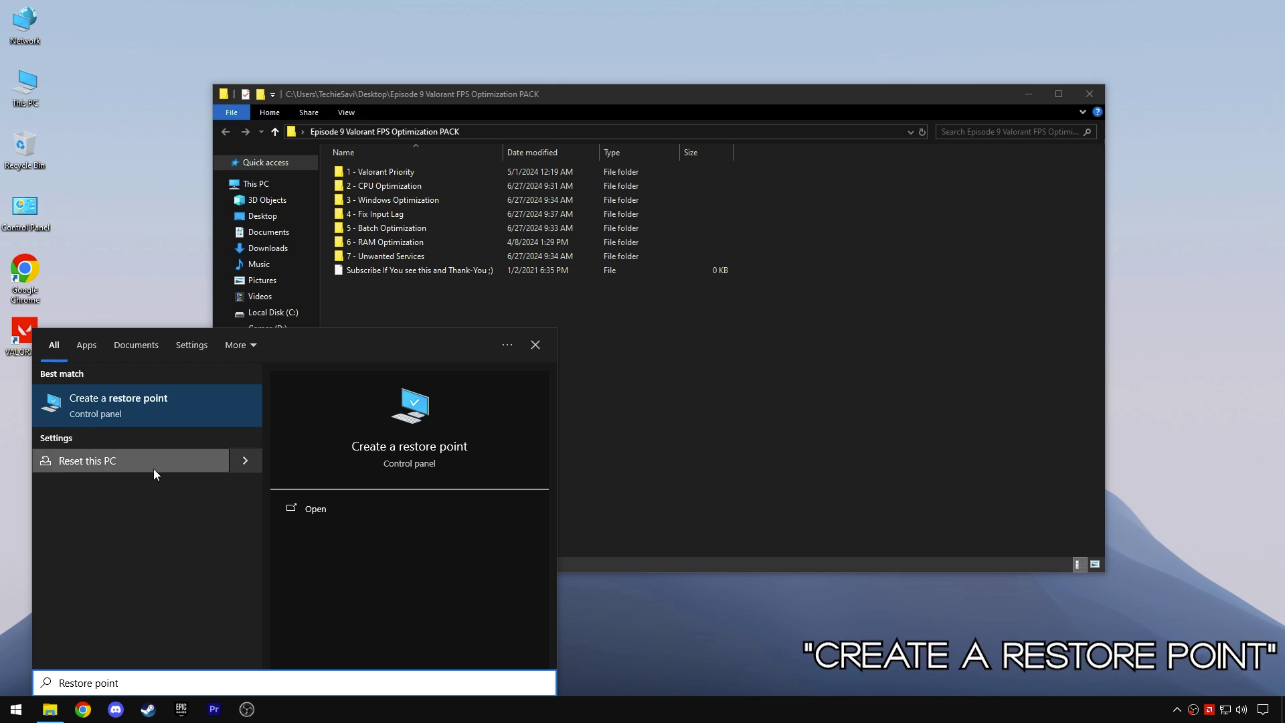
click(299, 508)
click(192, 295)
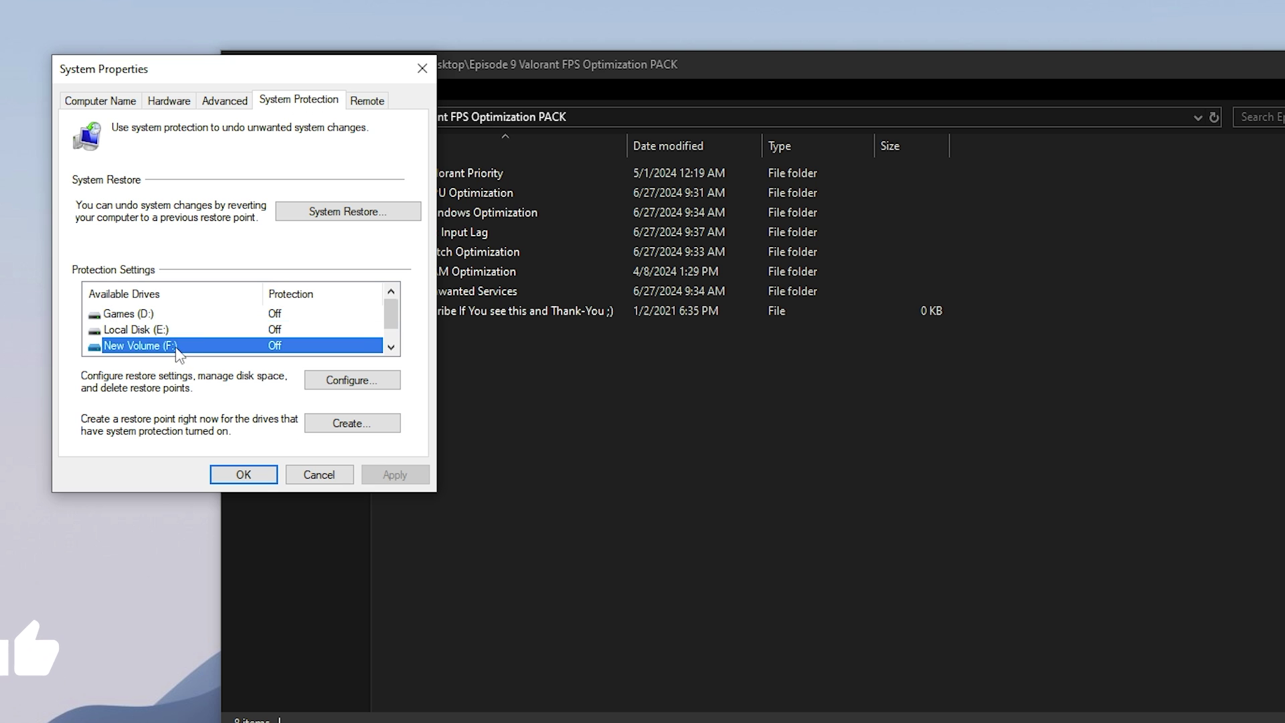
Create a restore point described as "Valorant FPS Boost" and close System Properties
click(352, 423)
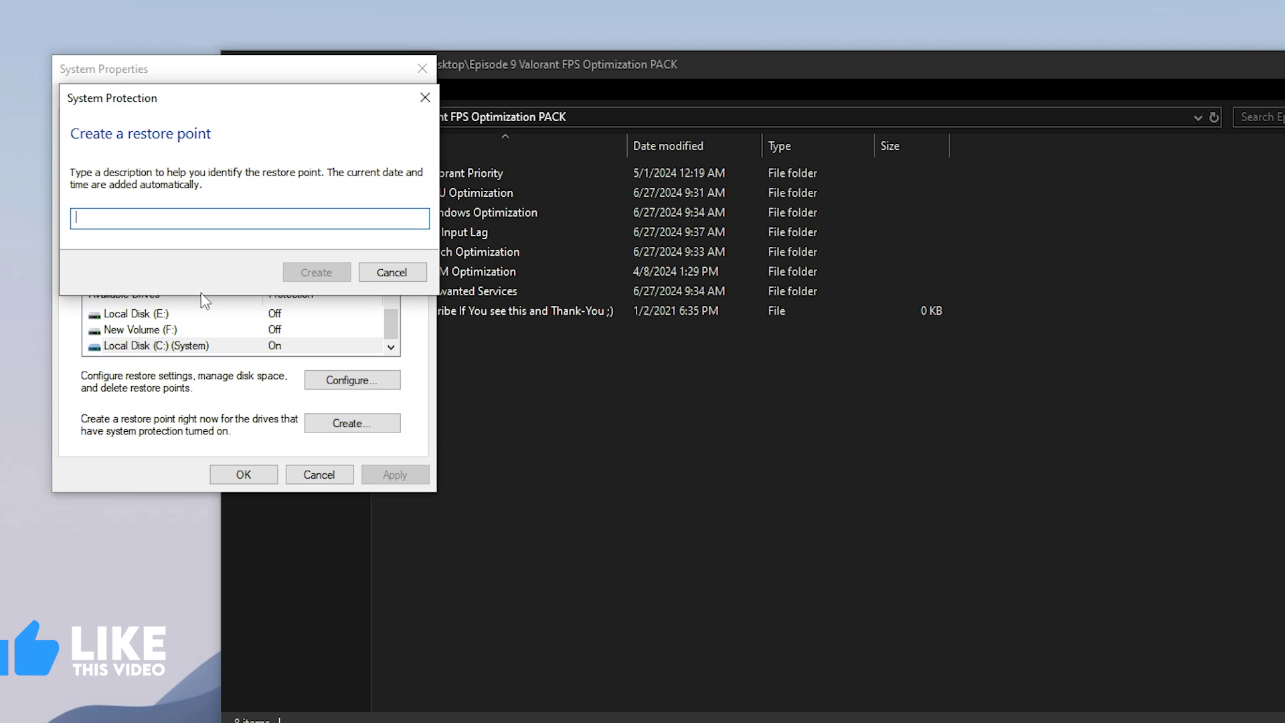
text(Valorrr)
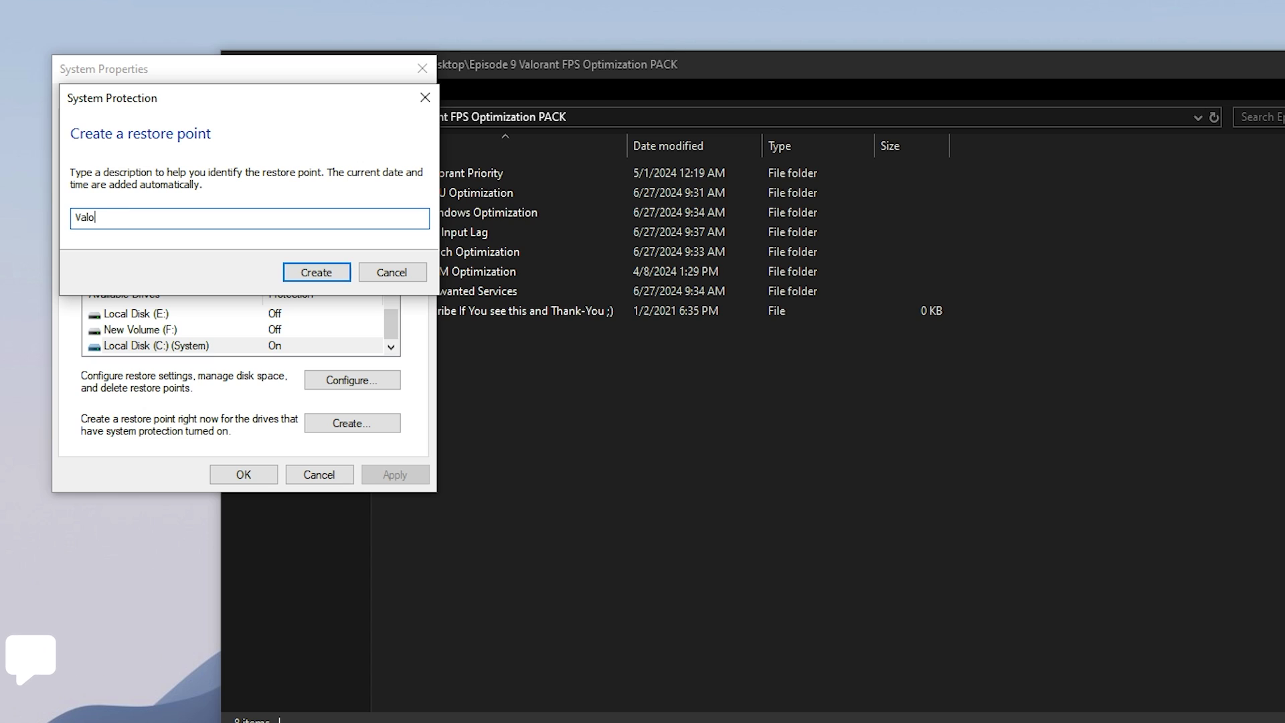
key(BackSpace)
key(BackSpace)
text(ant)
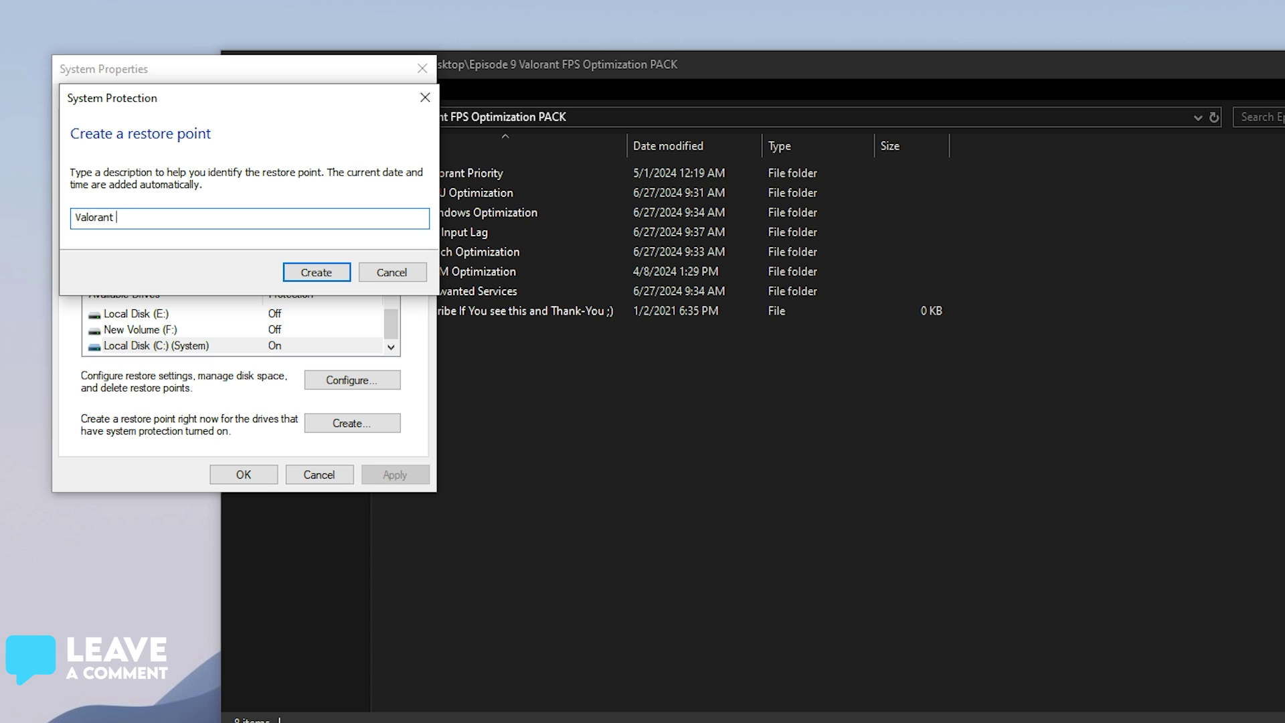
text( FPS Boost!)
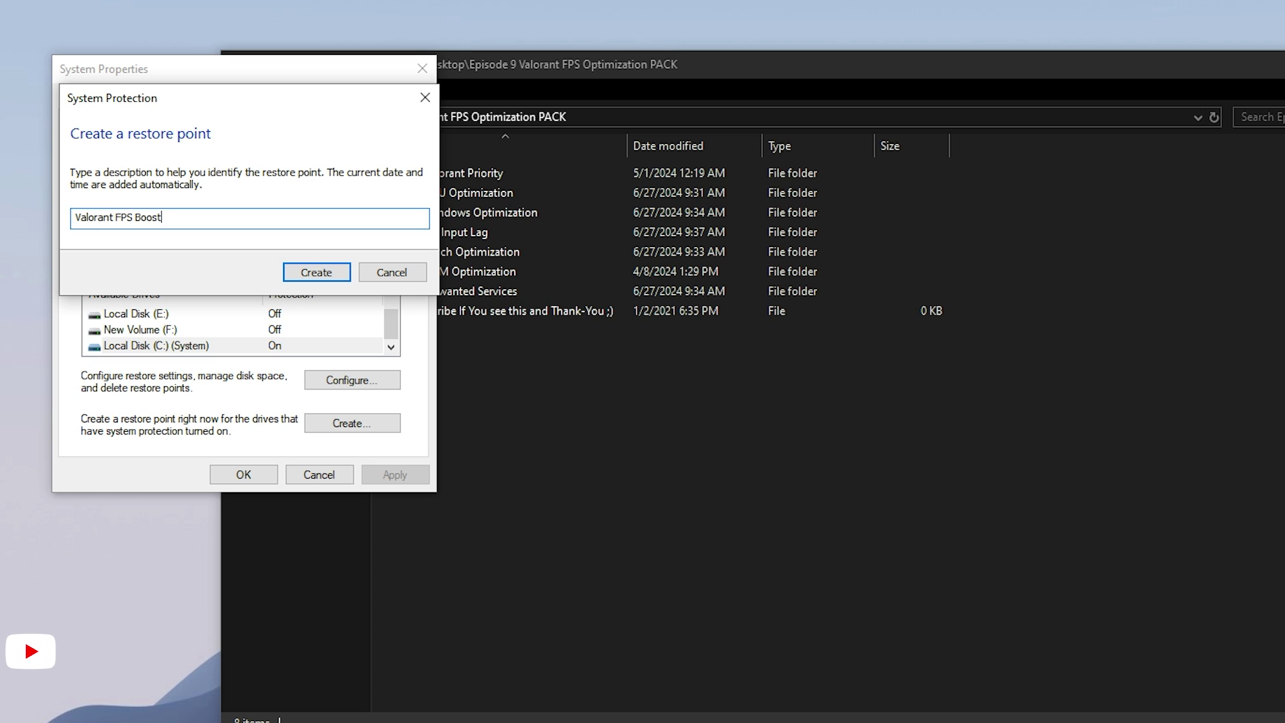
click(312, 271)
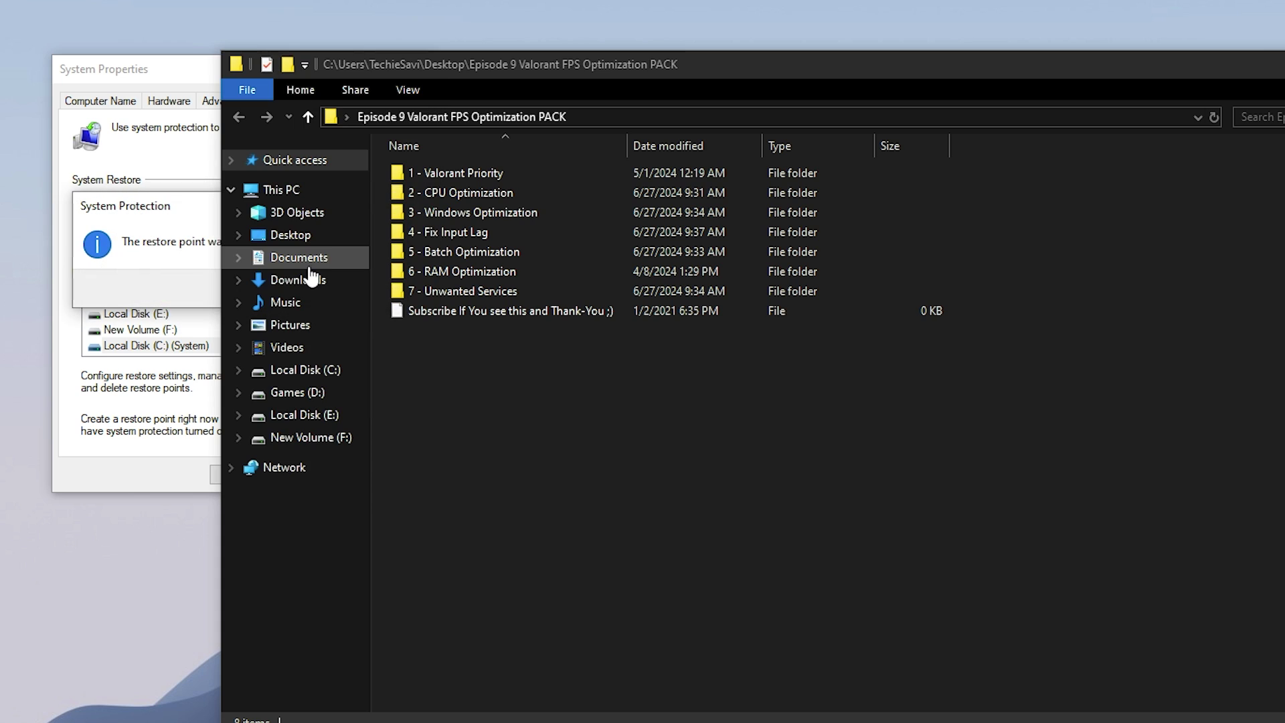
click(106, 204)
click(359, 296)
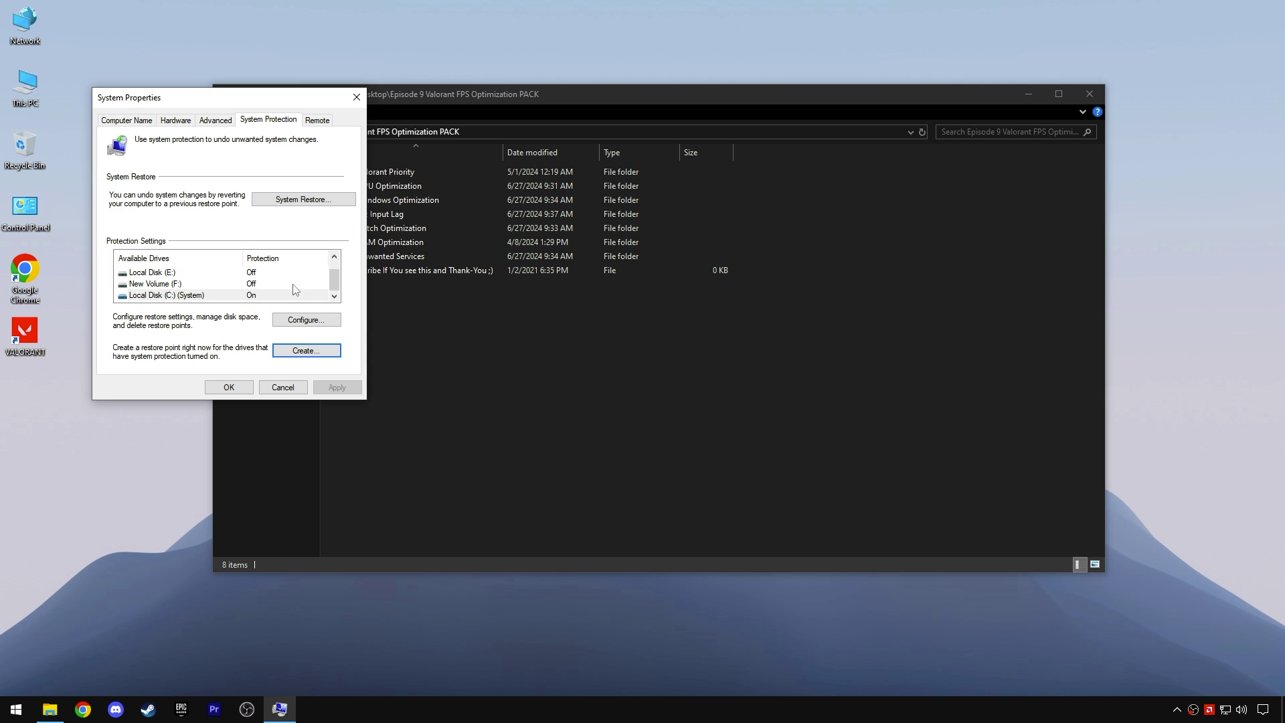
click(247, 390)
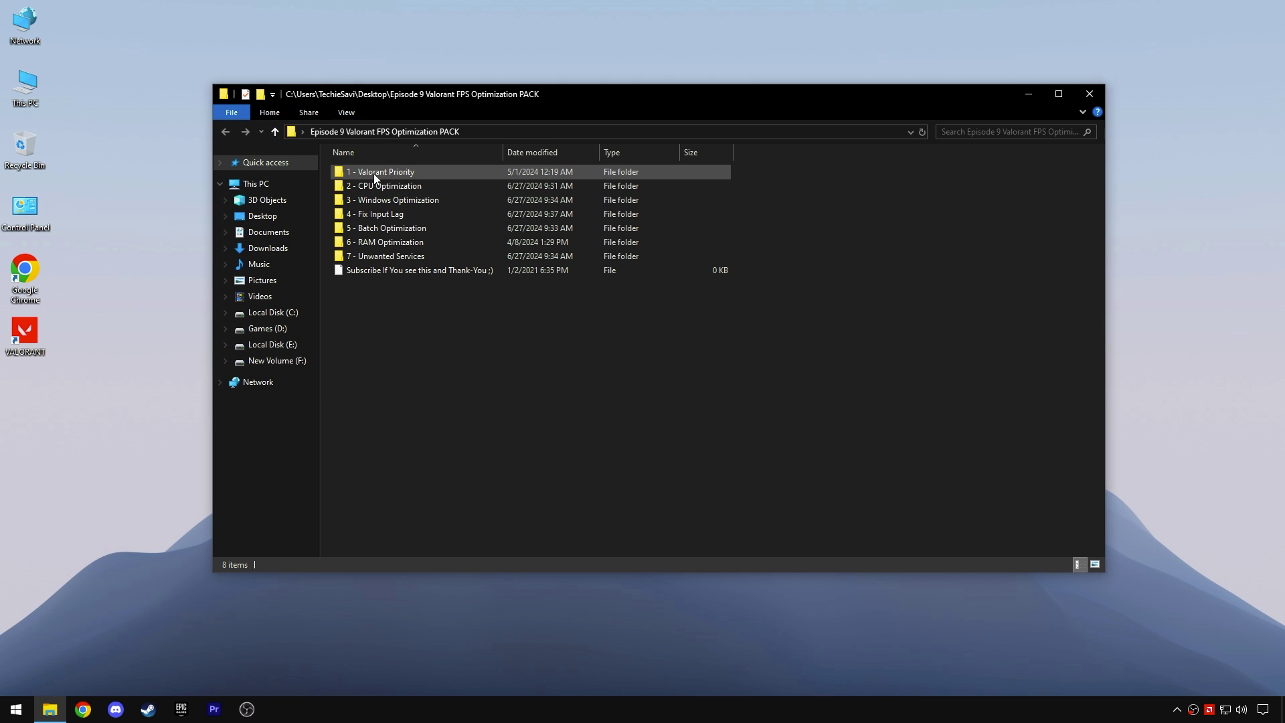
Add the ValorantAboveNormalPriority entries from the 1 - Valorant Priority folder to the registry
click(385, 175)
double_click(392, 174)
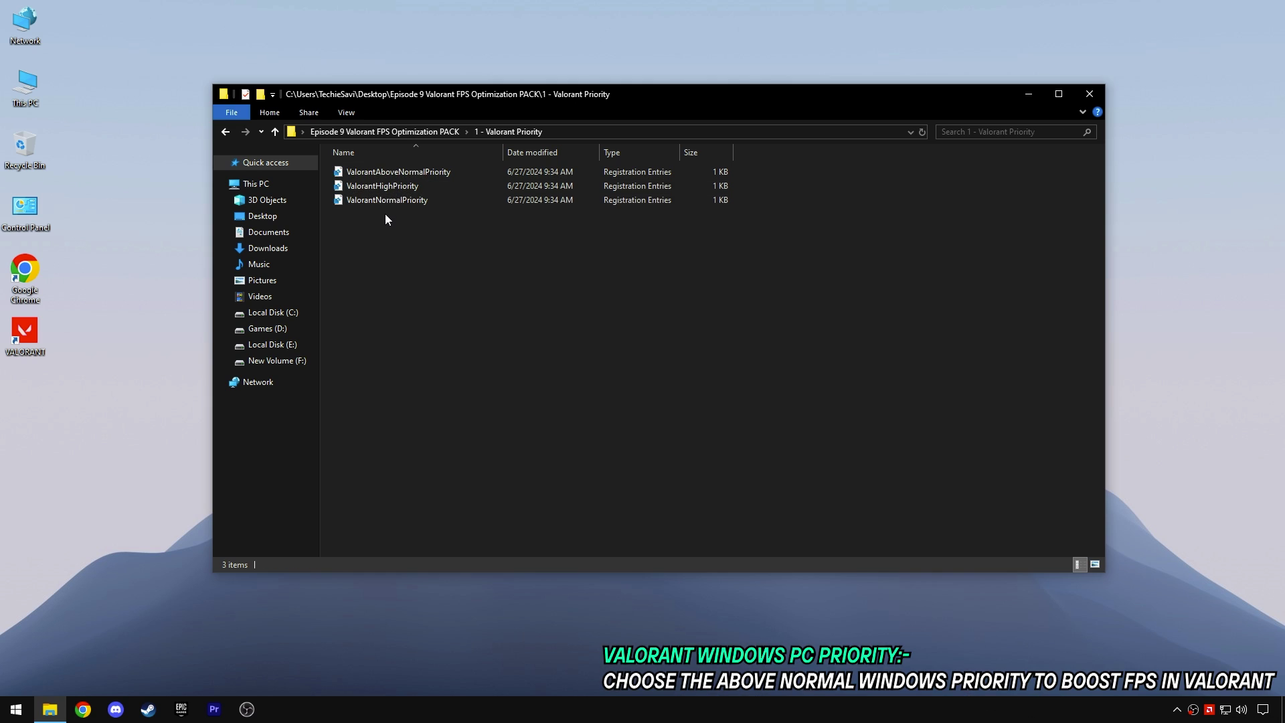
drag(385, 216, 402, 178)
click(399, 175)
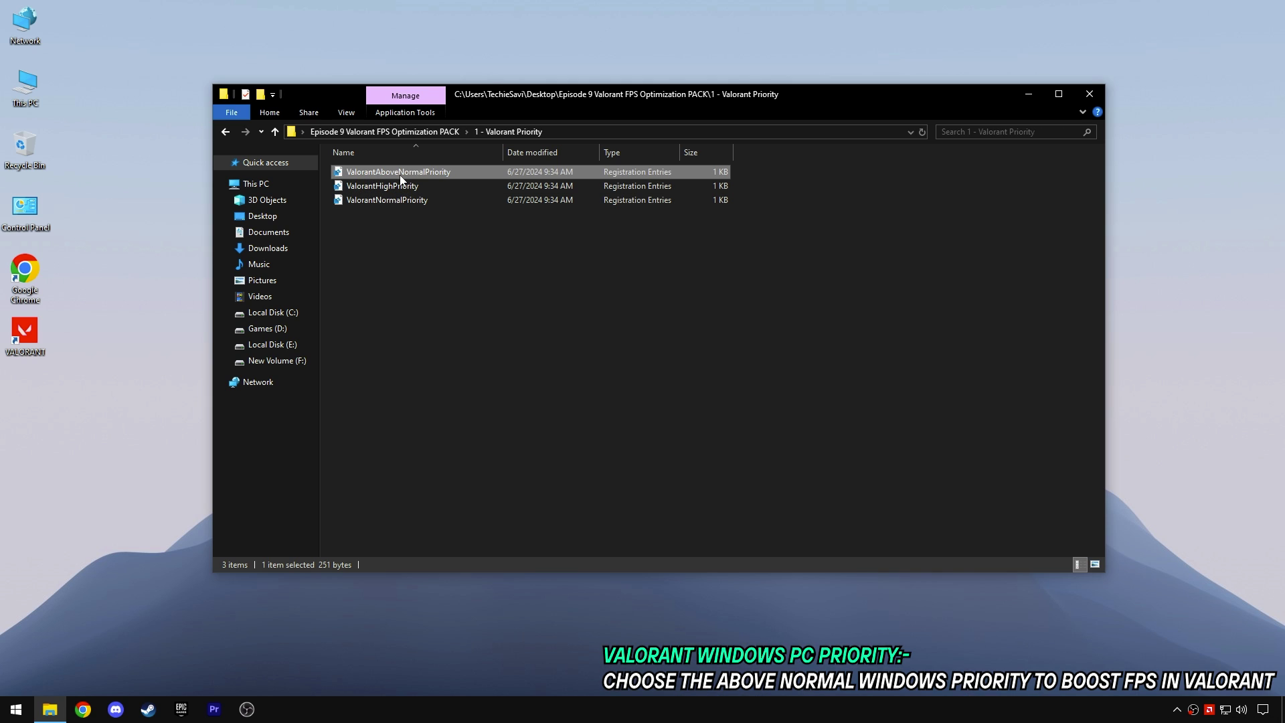
double_click(408, 176)
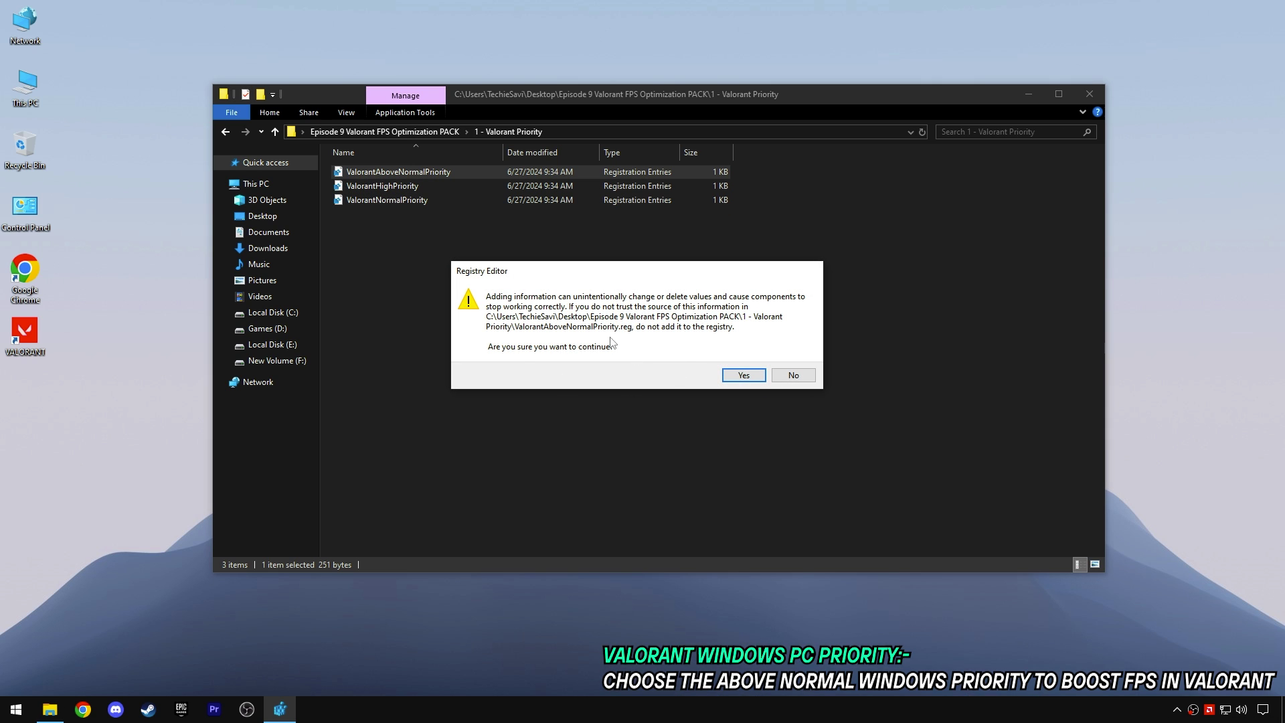
click(741, 376)
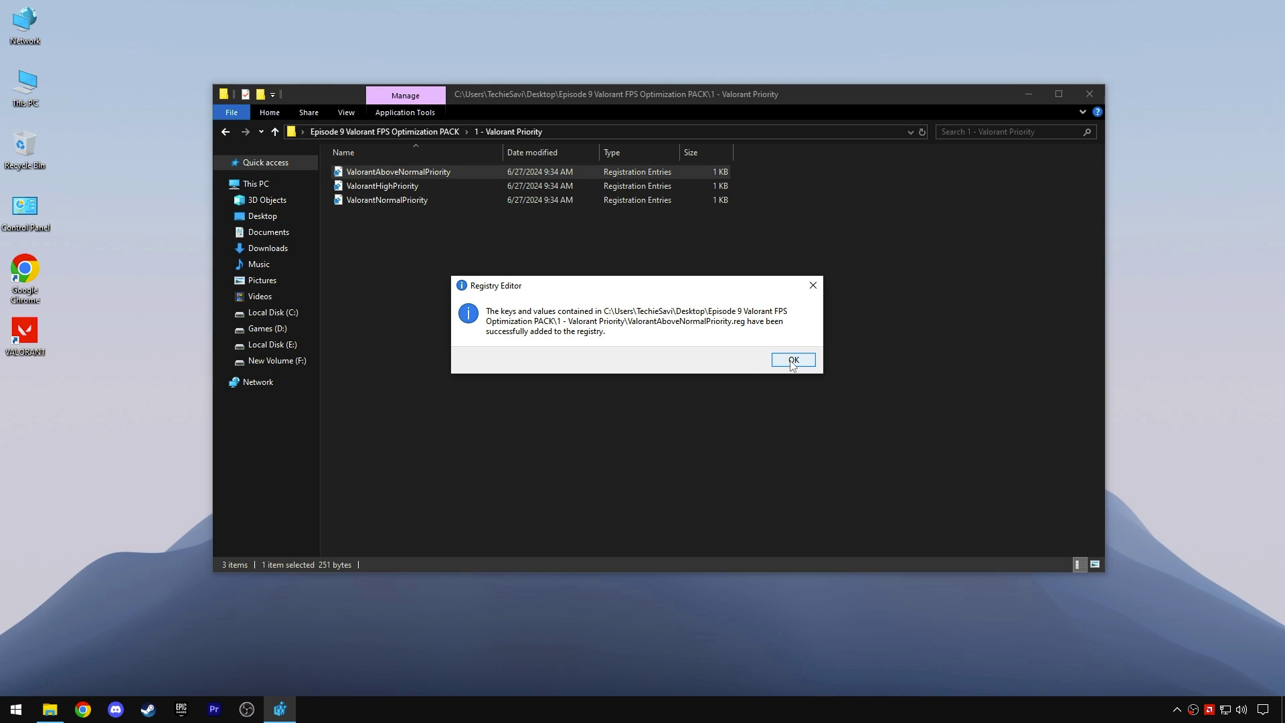
click(798, 358)
Add the CPU Optimization entries from the pack's 2 - CPU Optimization folder to the registry
click(409, 131)
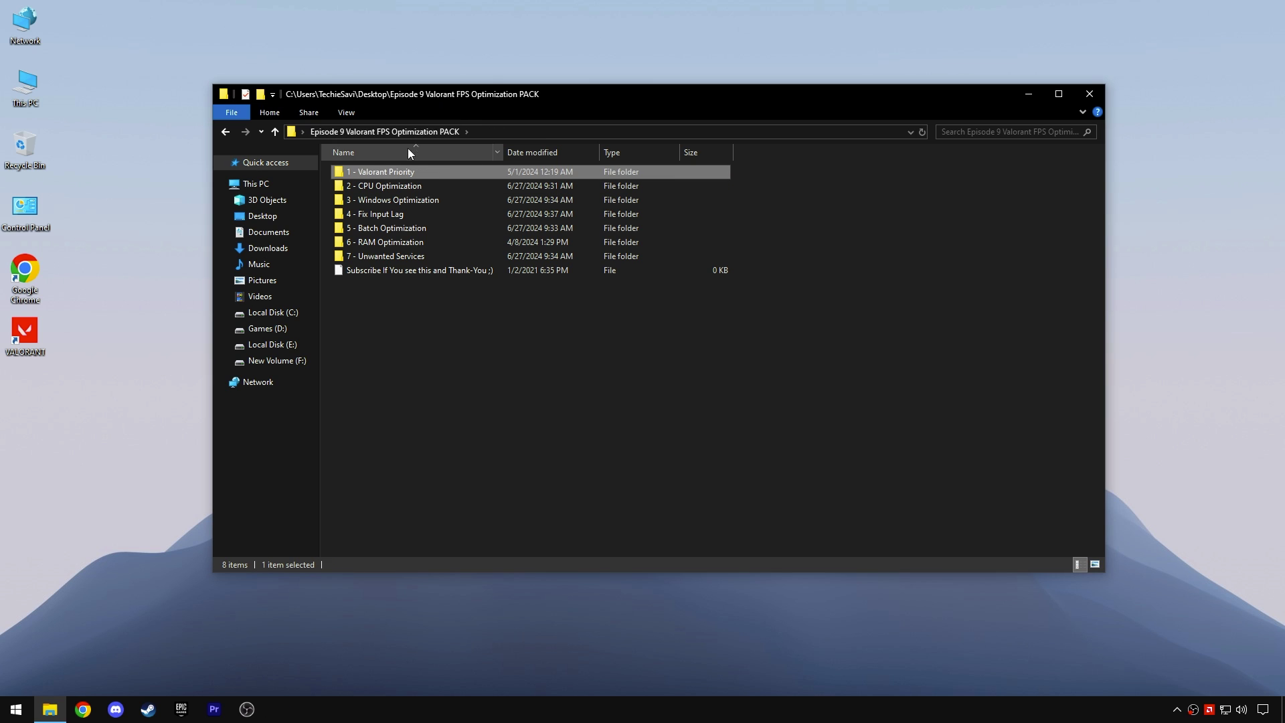
double_click(405, 186)
click(389, 173)
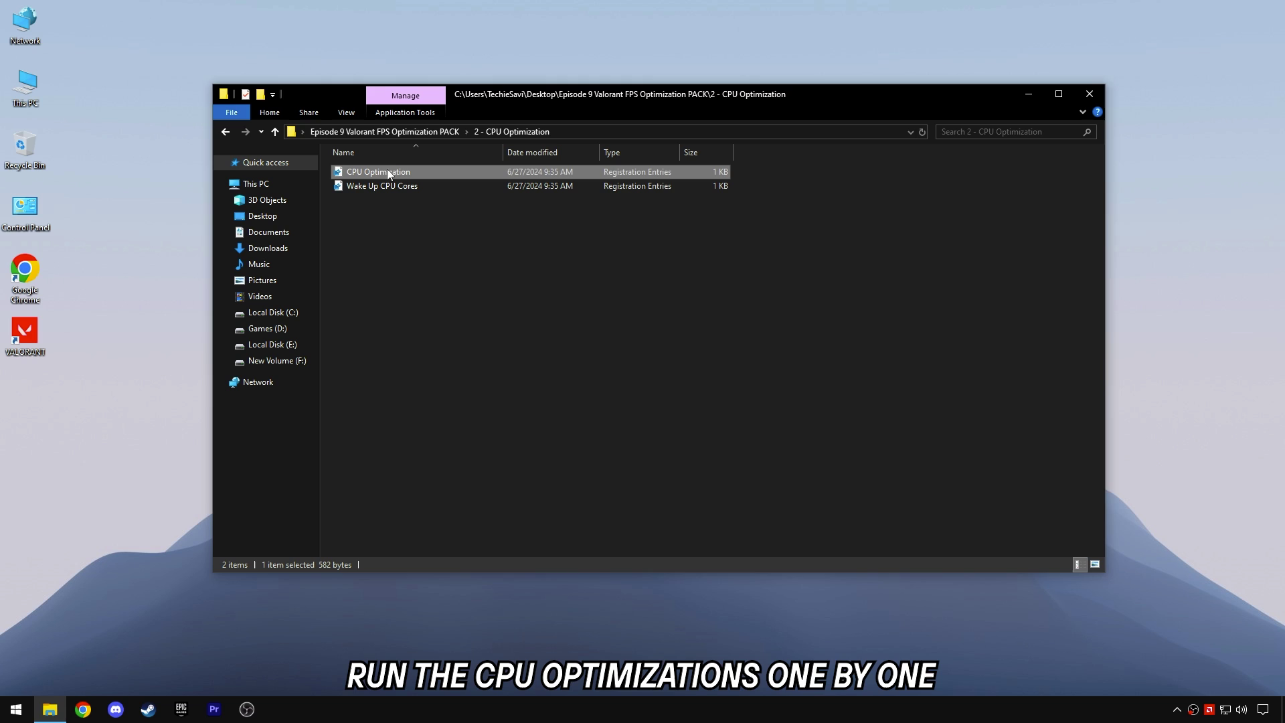
double_click(389, 172)
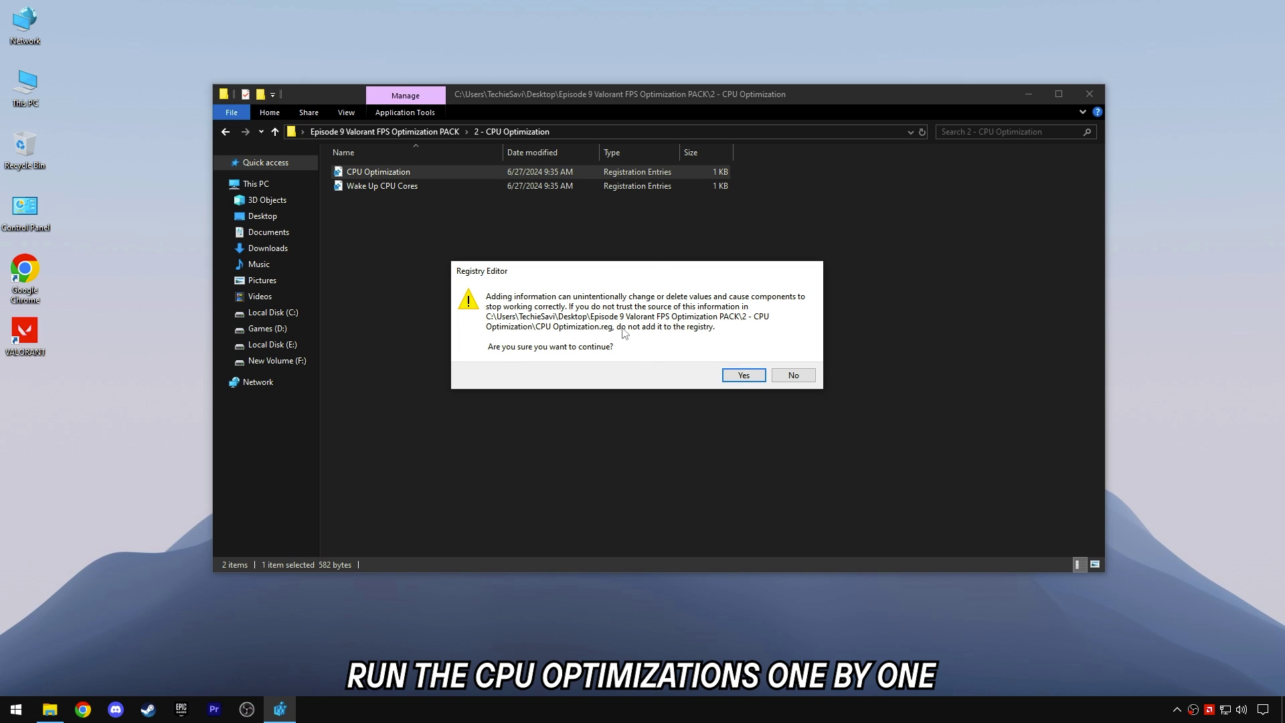
click(743, 375)
key(Return)
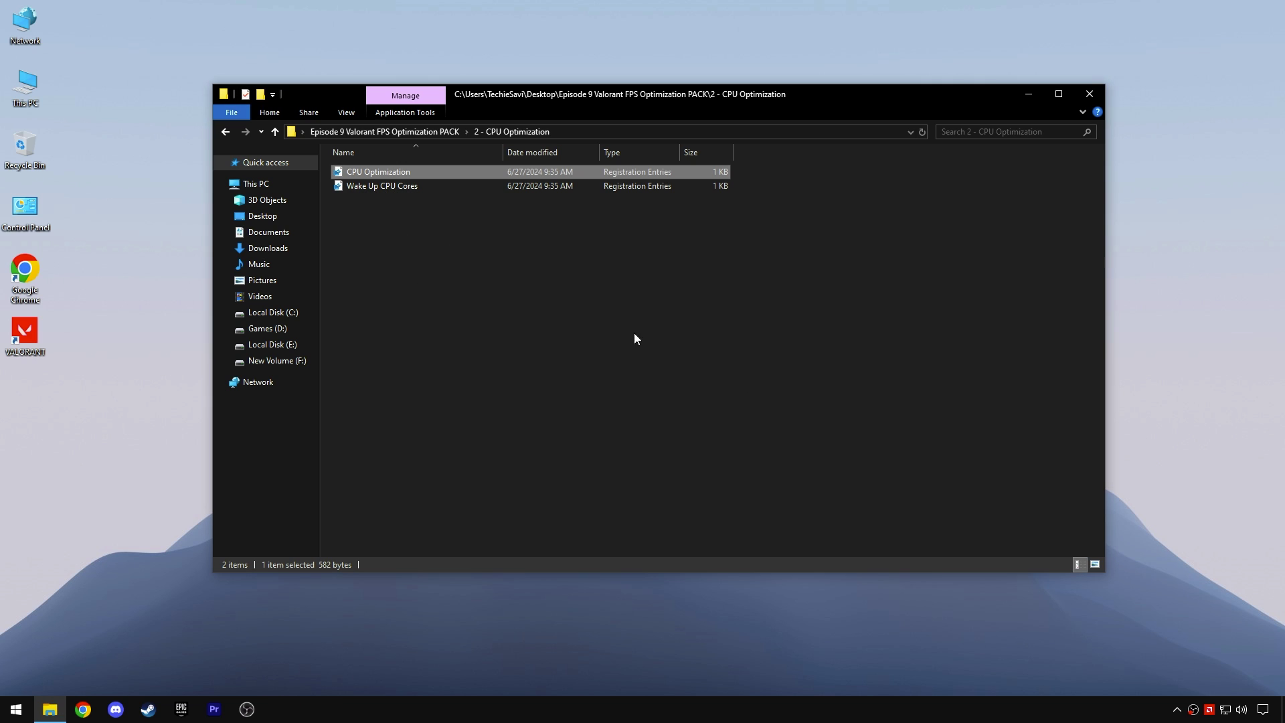
Add the Wake Up CPU Cores entries to the registry
click(387, 192)
double_click(387, 191)
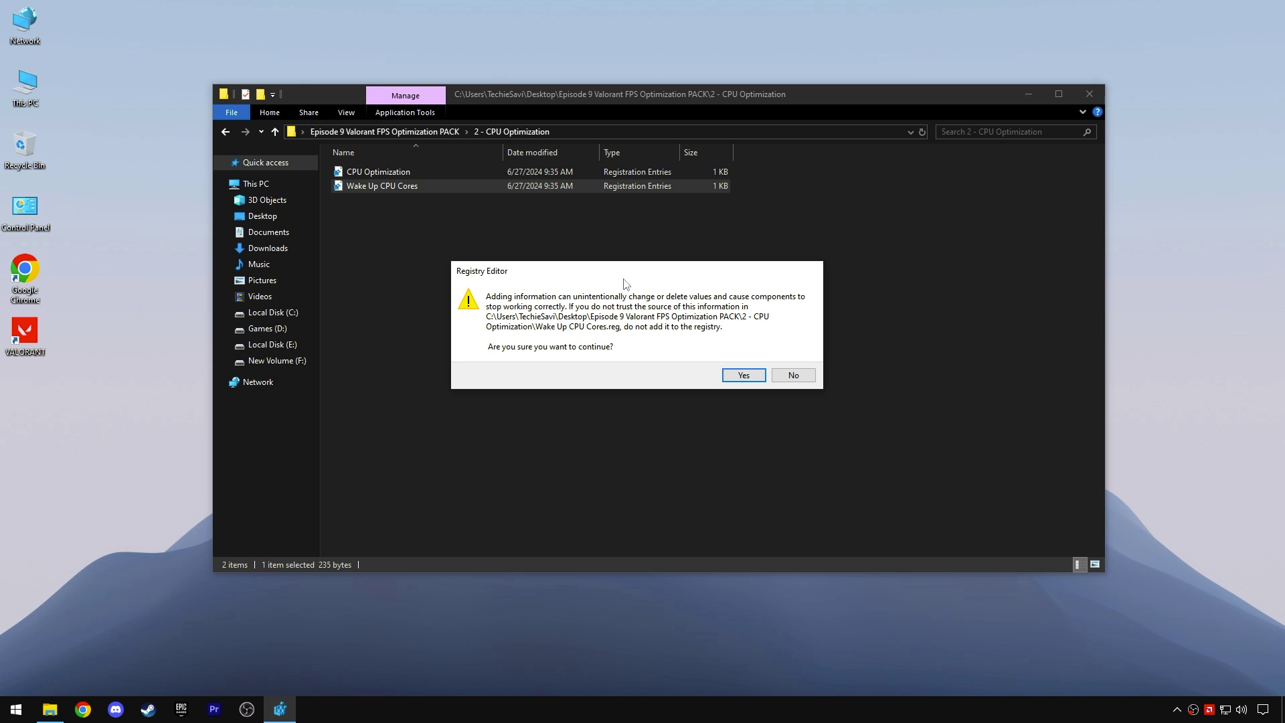
click(743, 376)
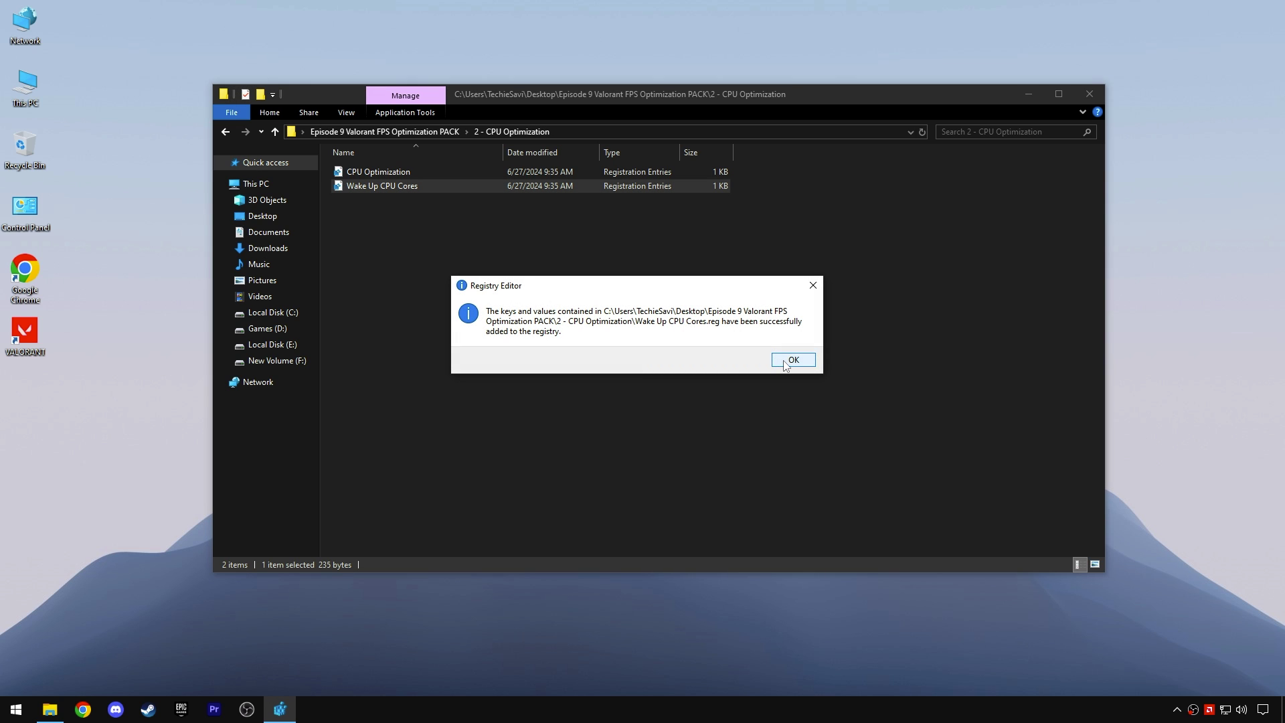
key(Return)
Add the Disable DVR 1 and Disable DVR 2 entries from the pack's 3 - Windows Optimization folder to the registry
click(389, 135)
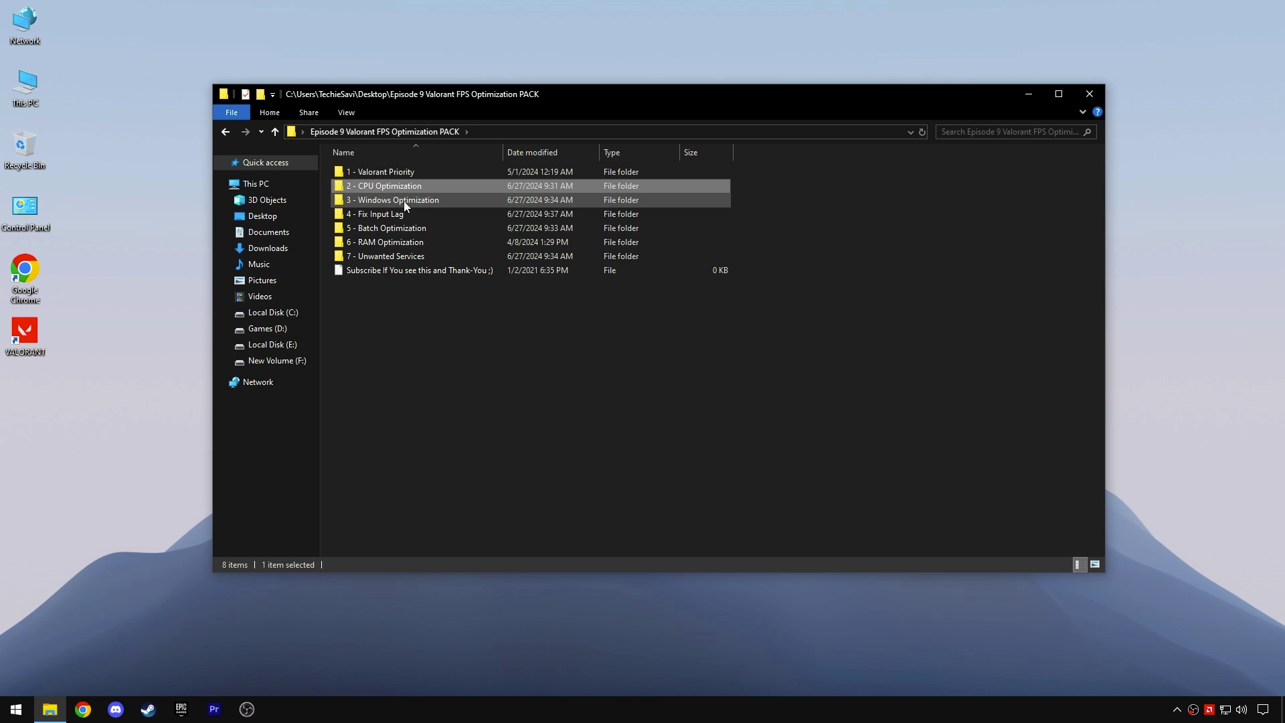
double_click(404, 201)
key(ctrl+a)
click(400, 224)
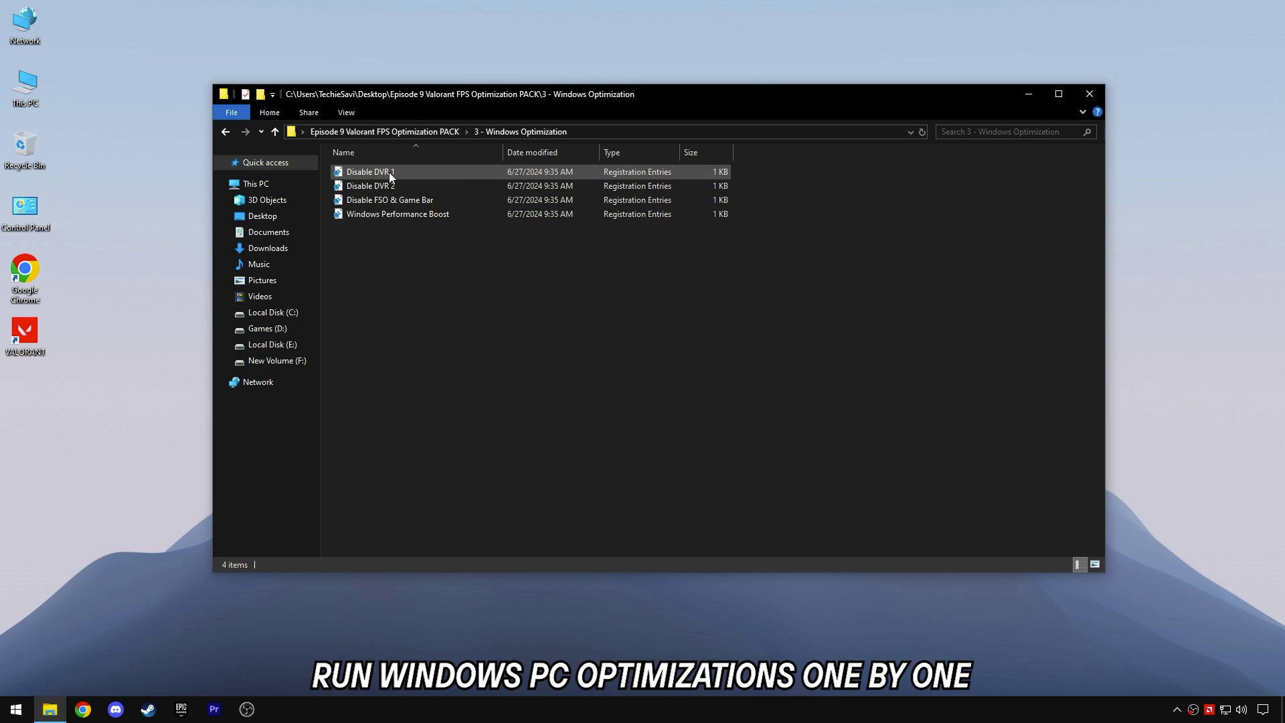
double_click(388, 170)
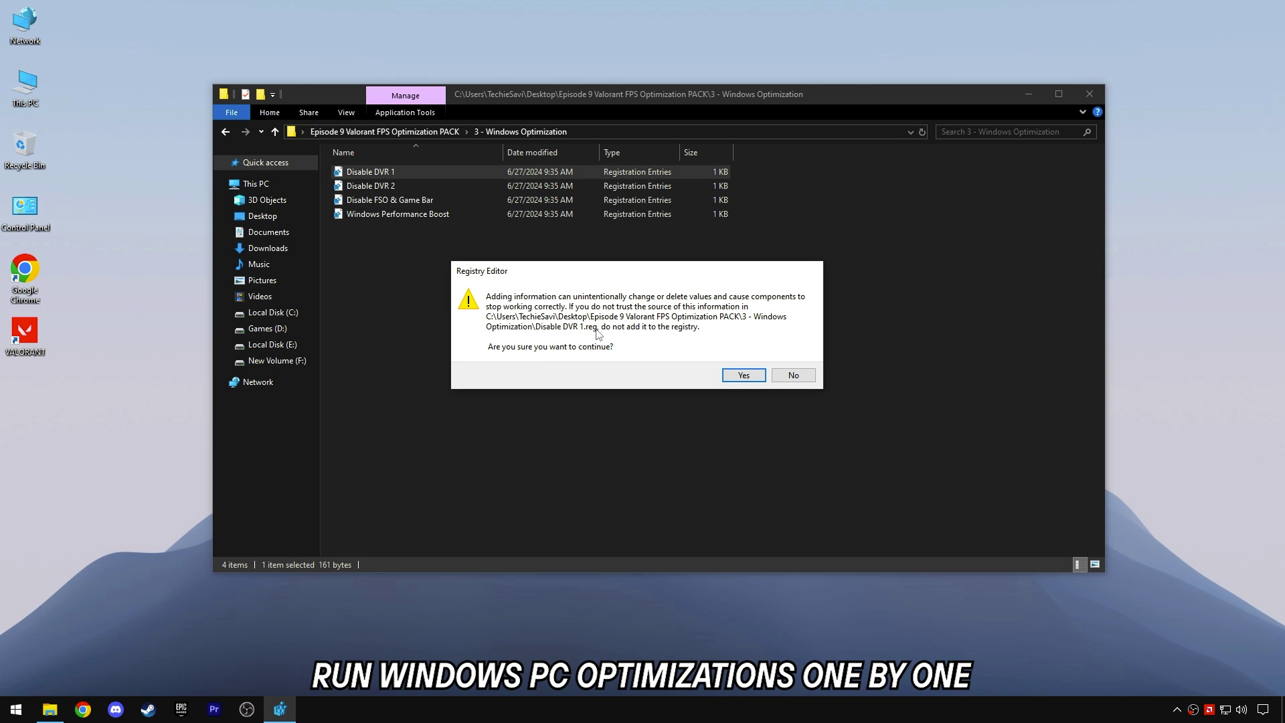
click(744, 375)
click(776, 360)
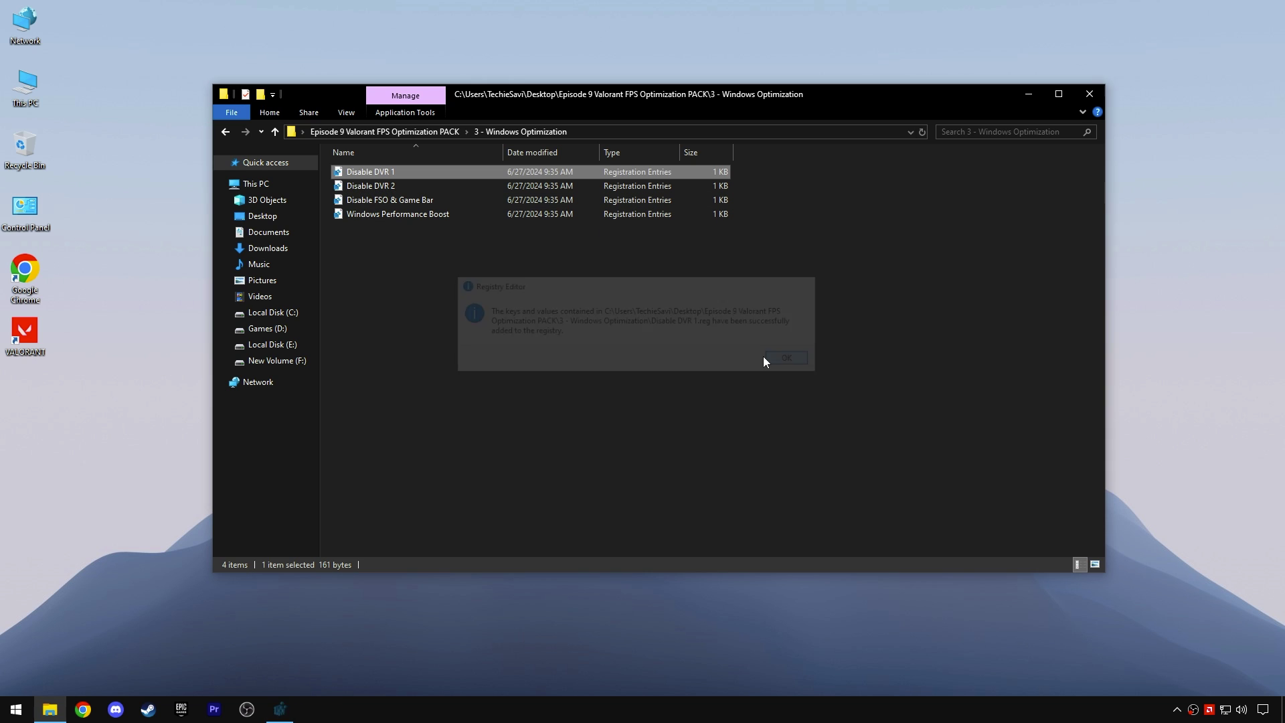
double_click(367, 186)
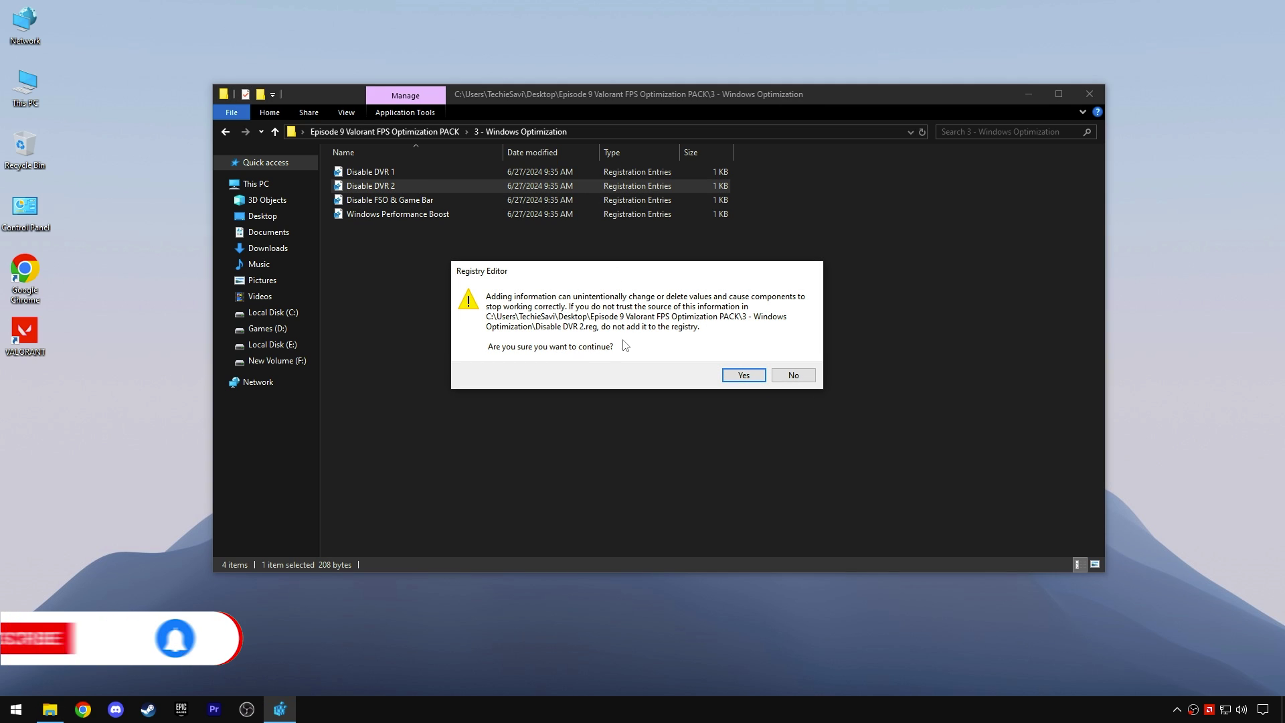
click(743, 375)
click(790, 361)
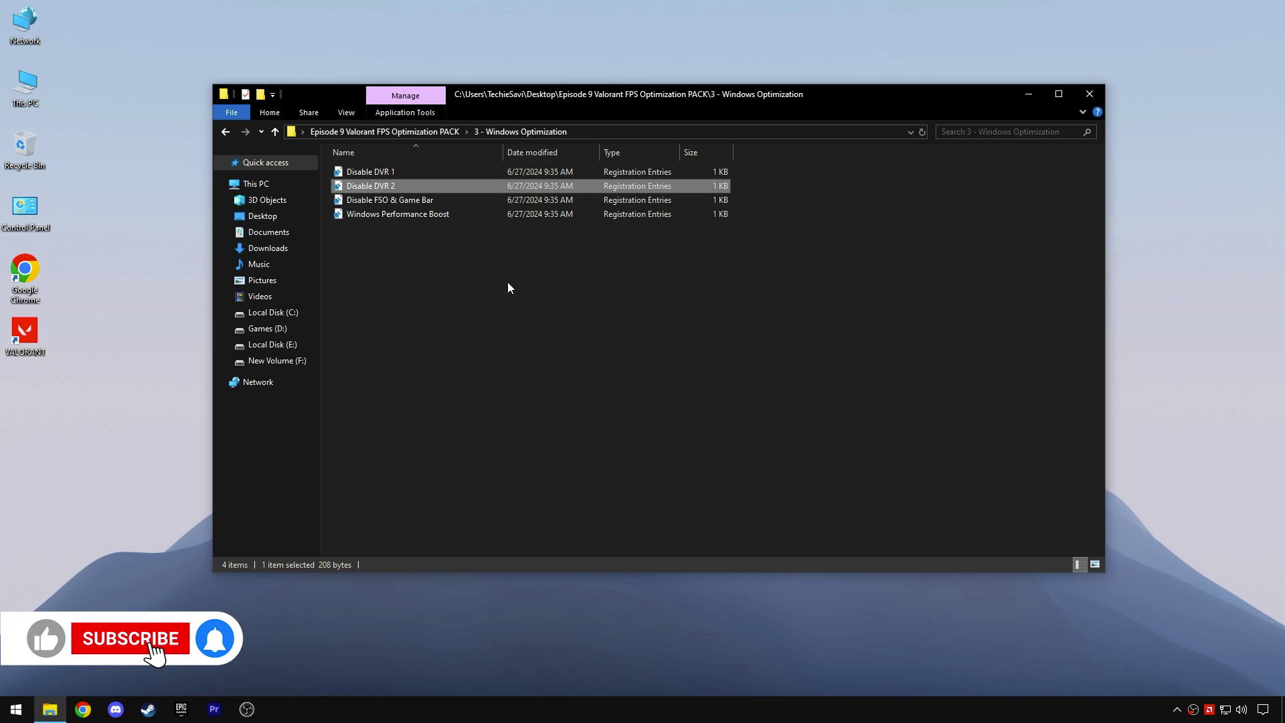
Add the Disable FSO & Game Bar and Windows Performance Boost entries to the registry
double_click(391, 200)
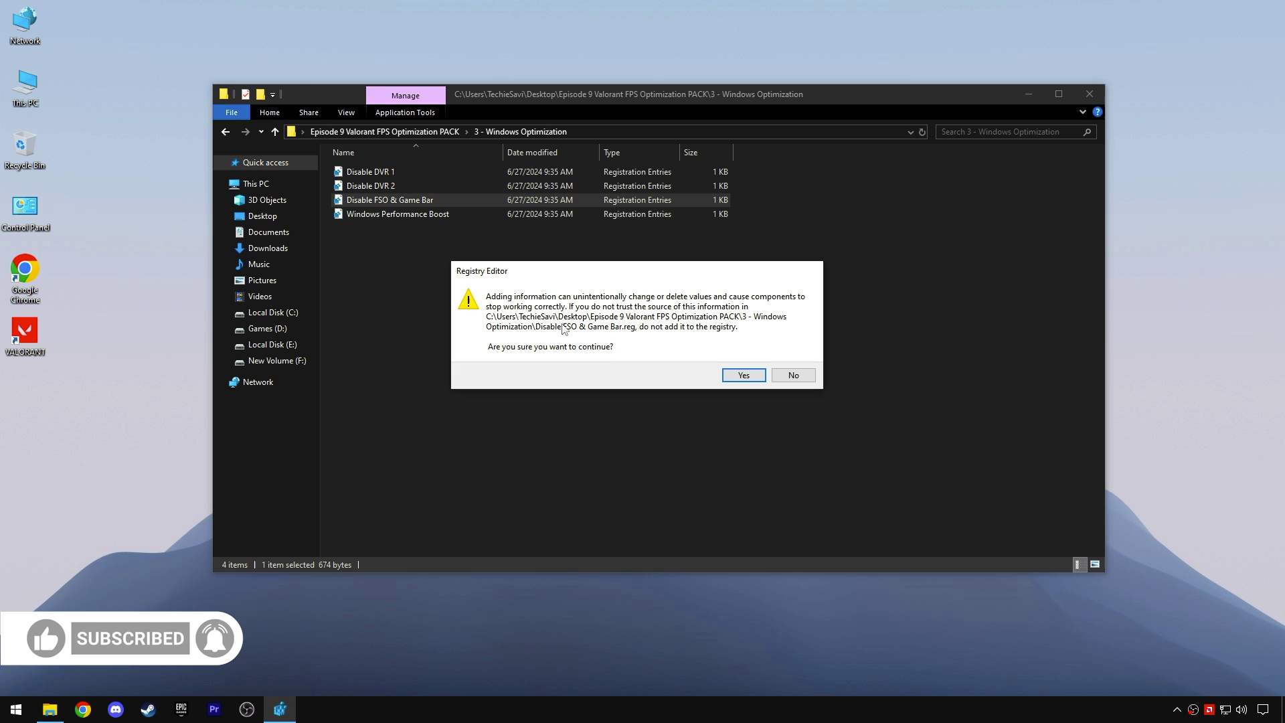
click(730, 377)
click(790, 361)
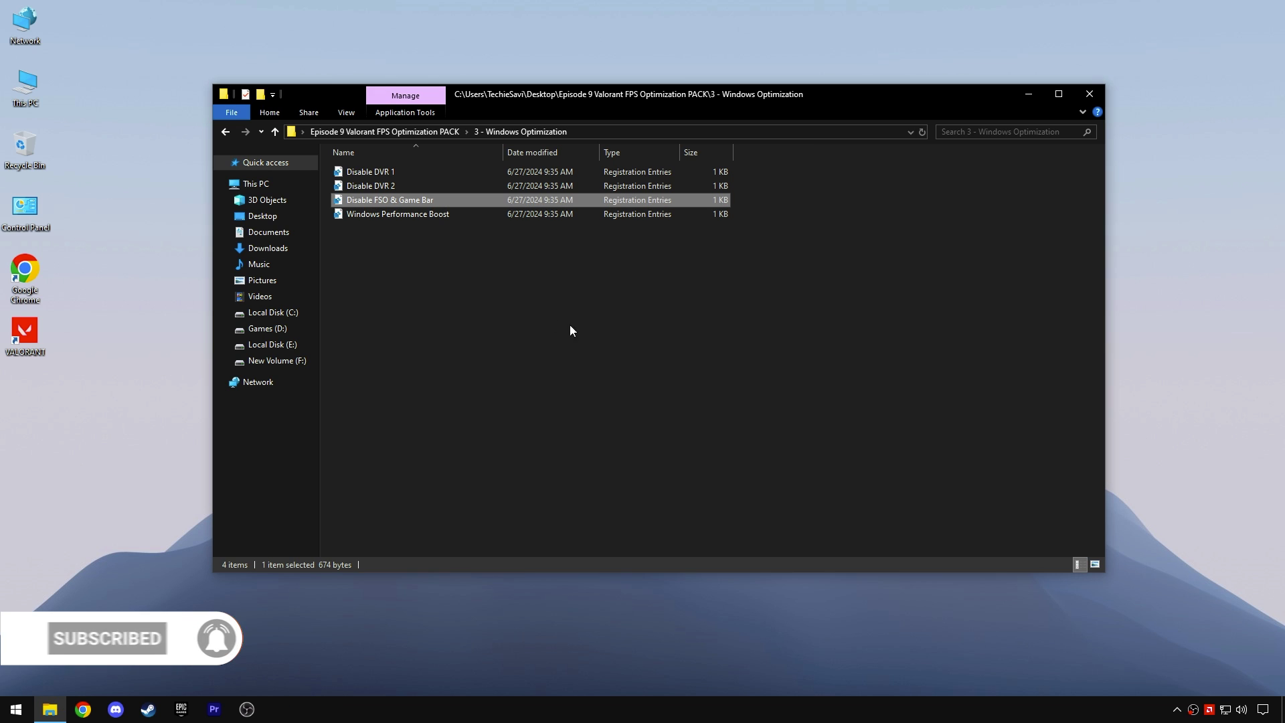
double_click(398, 216)
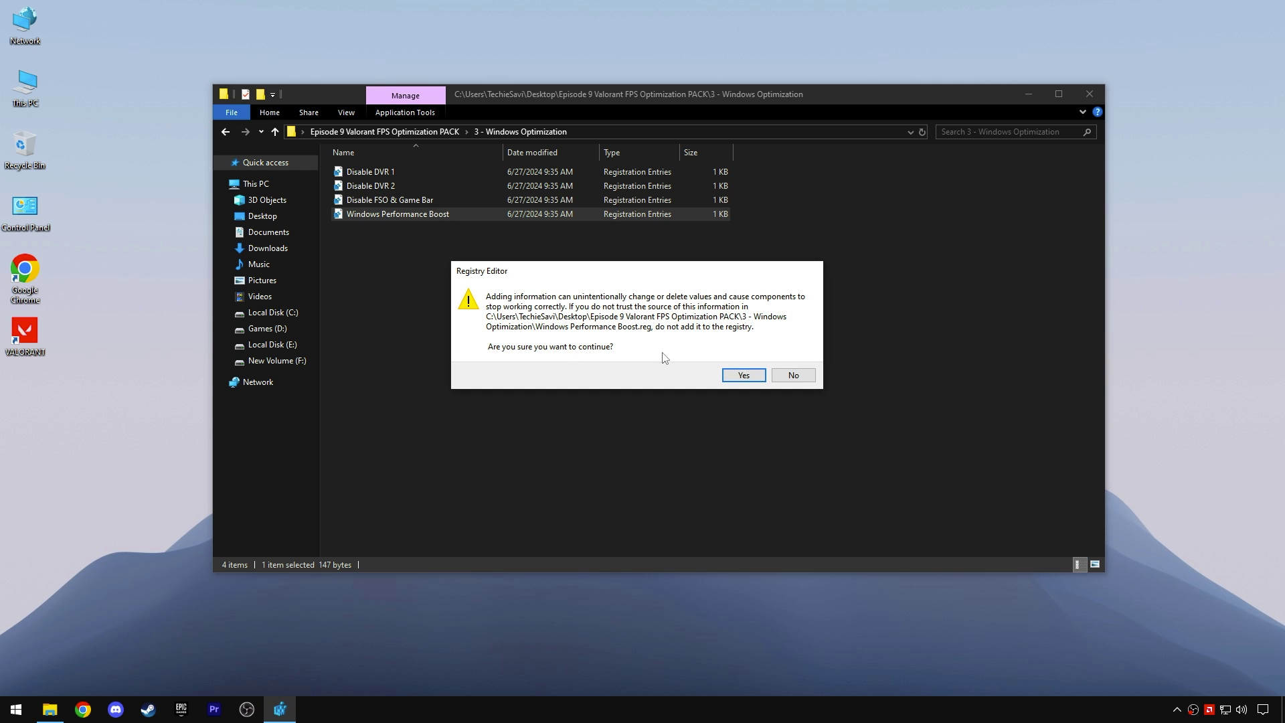
click(750, 377)
click(790, 360)
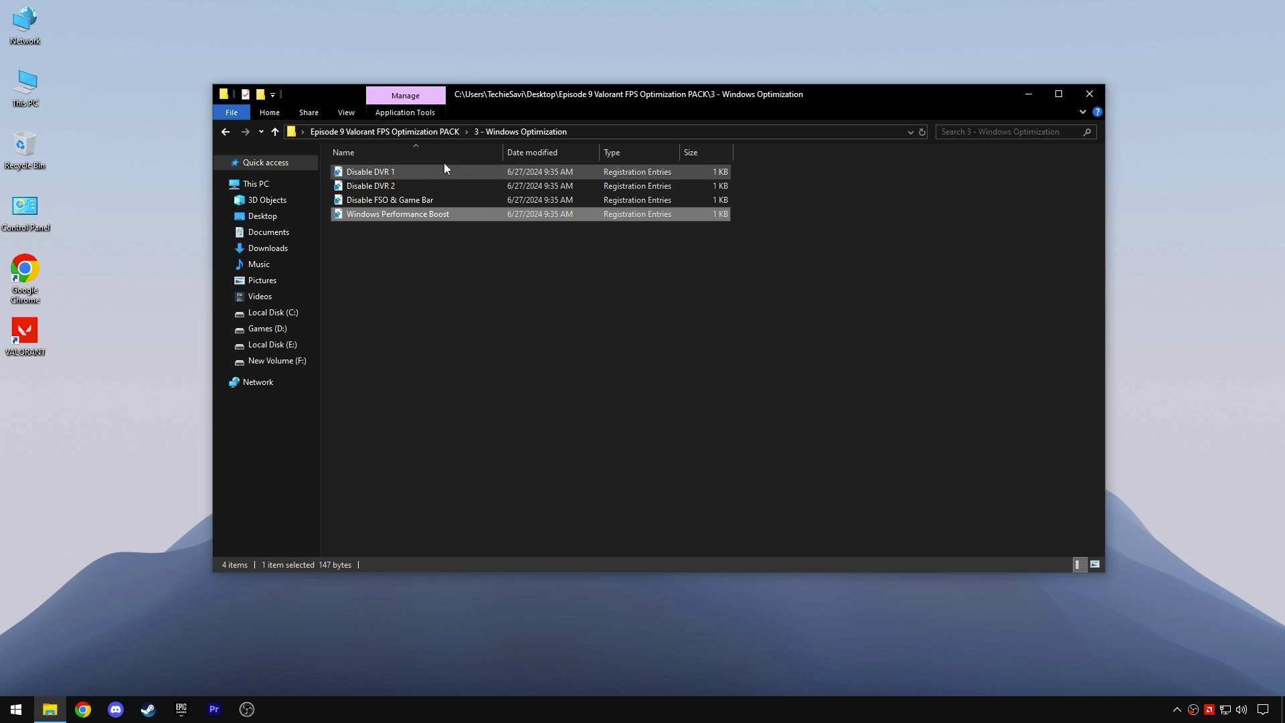
Open the pack's 4 - Fix Input Lag folder and widen its Name column to fit the full file names
click(385, 131)
double_click(392, 214)
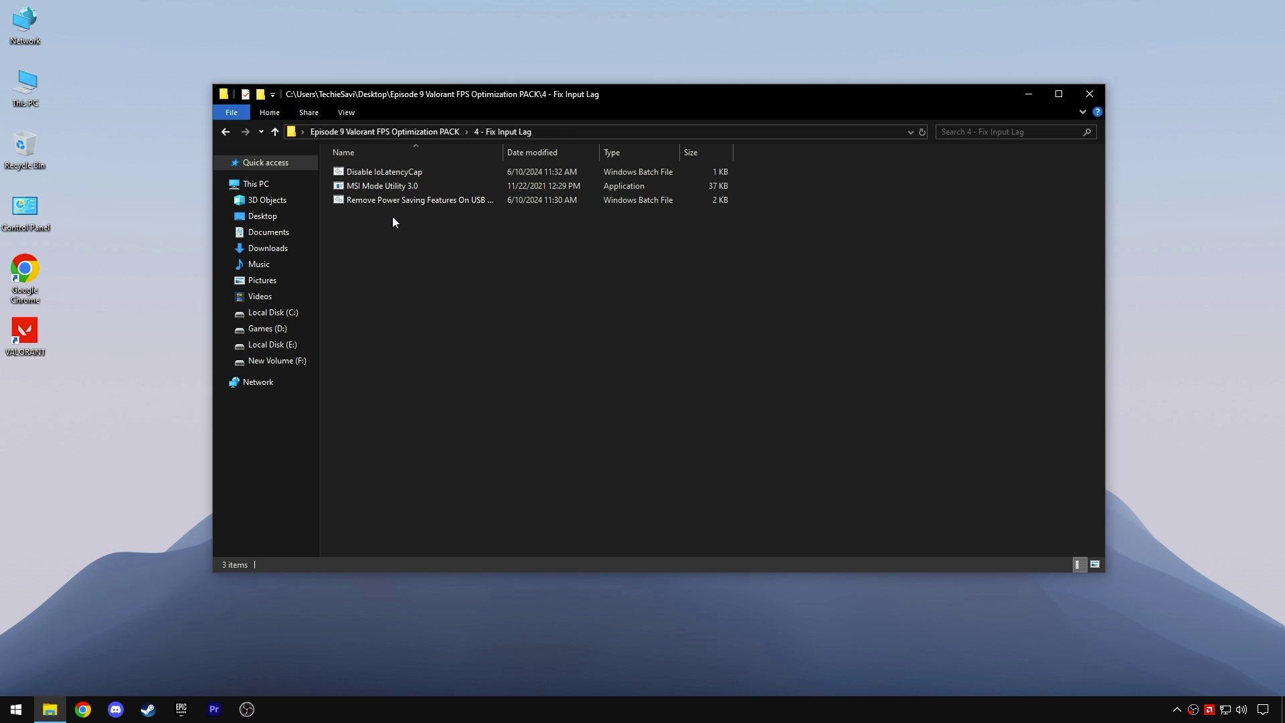
drag(393, 216, 387, 171)
click(397, 245)
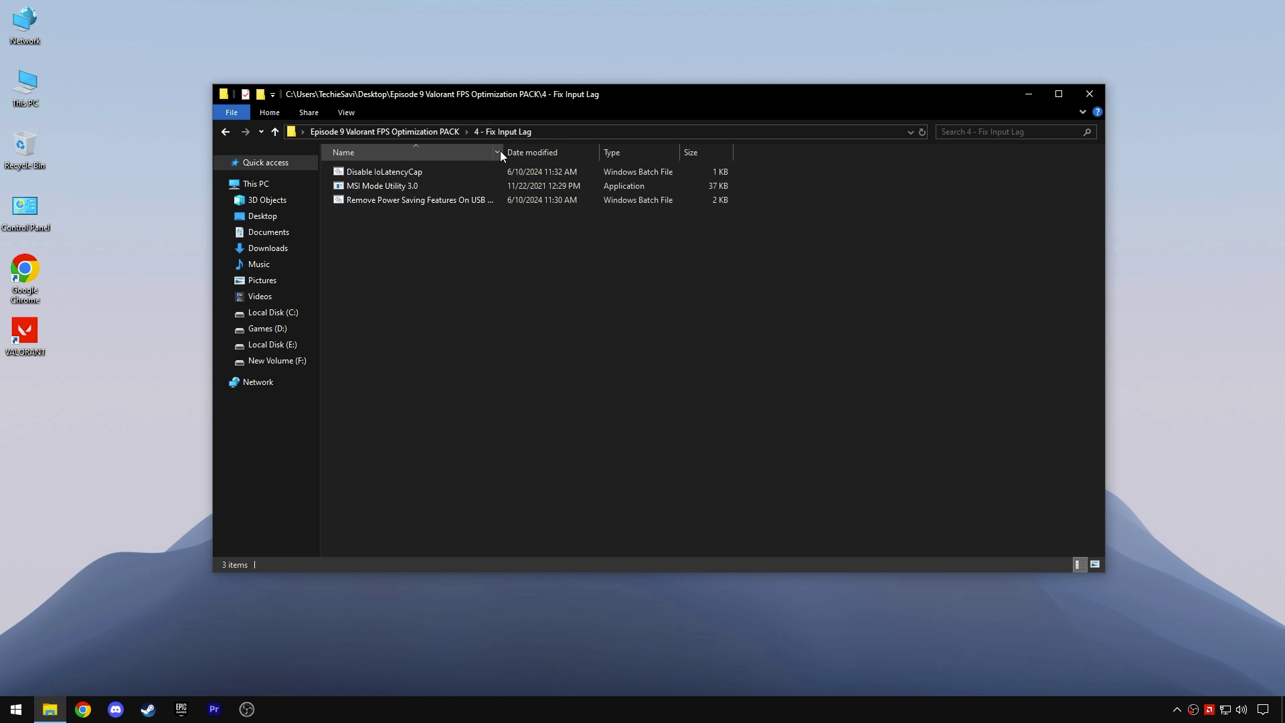
drag(502, 149, 553, 148)
Run the Disable IoLatencyCap batch file as administrator and dismiss its console once it finishes
right_click(400, 172)
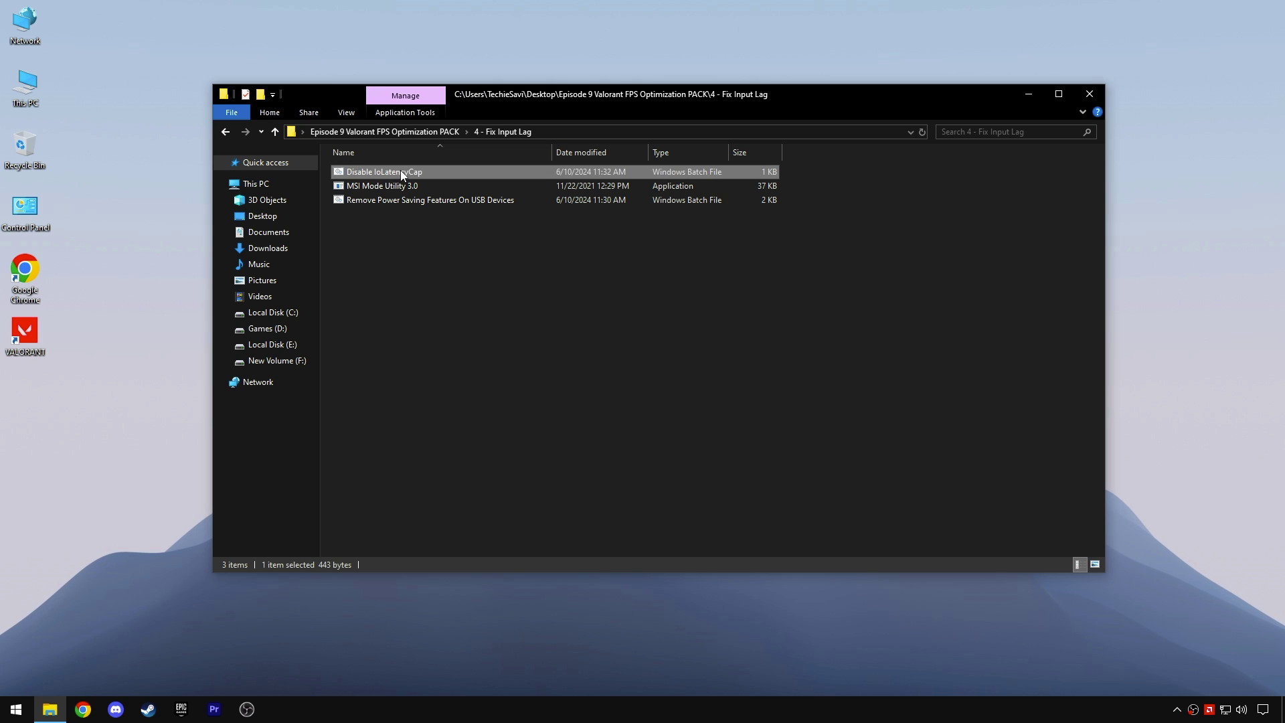
click(443, 224)
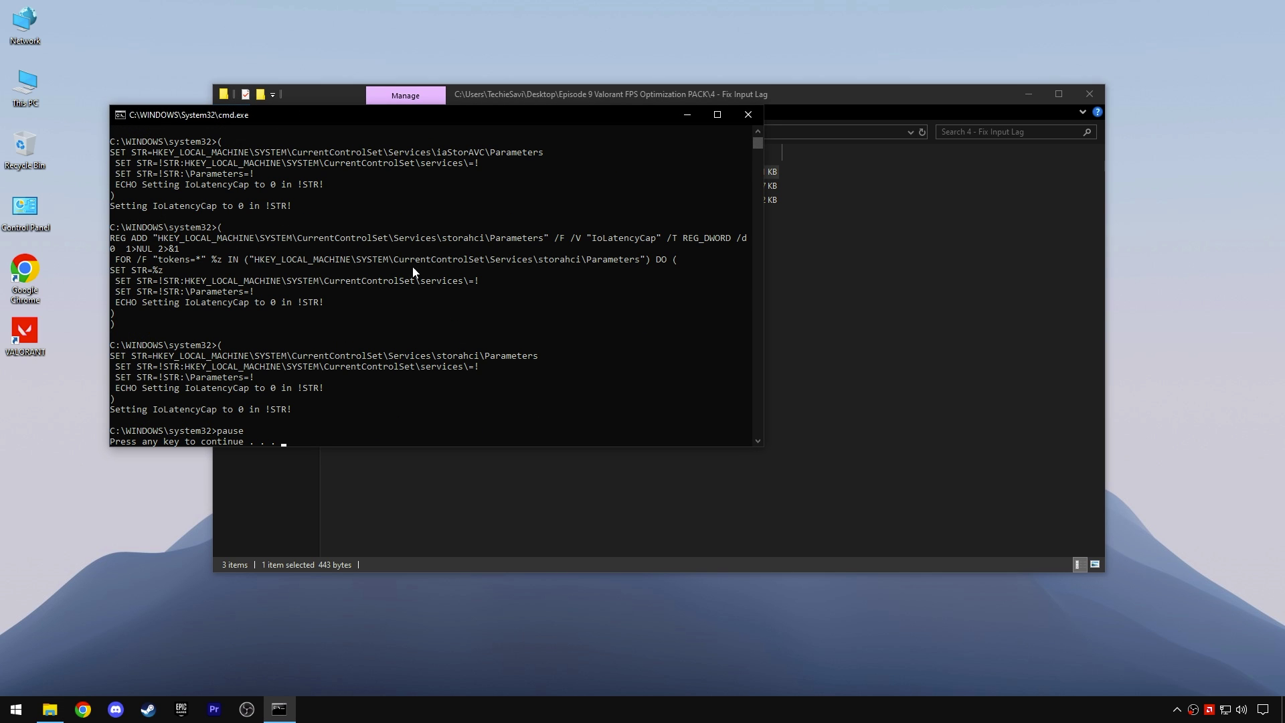
drag(134, 391, 295, 389)
key(Return)
key(Return)
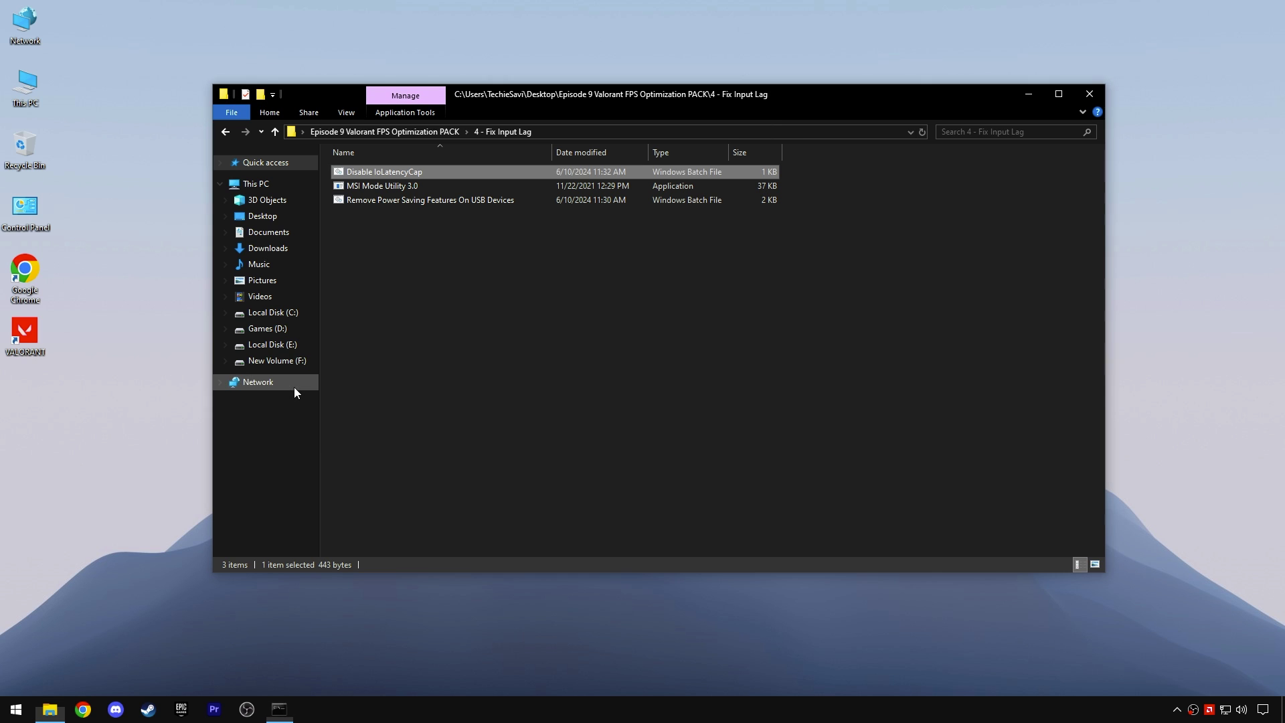
Run the Remove Power Saving Features On USB Devices batch file as administrator
click(413, 200)
right_click(417, 203)
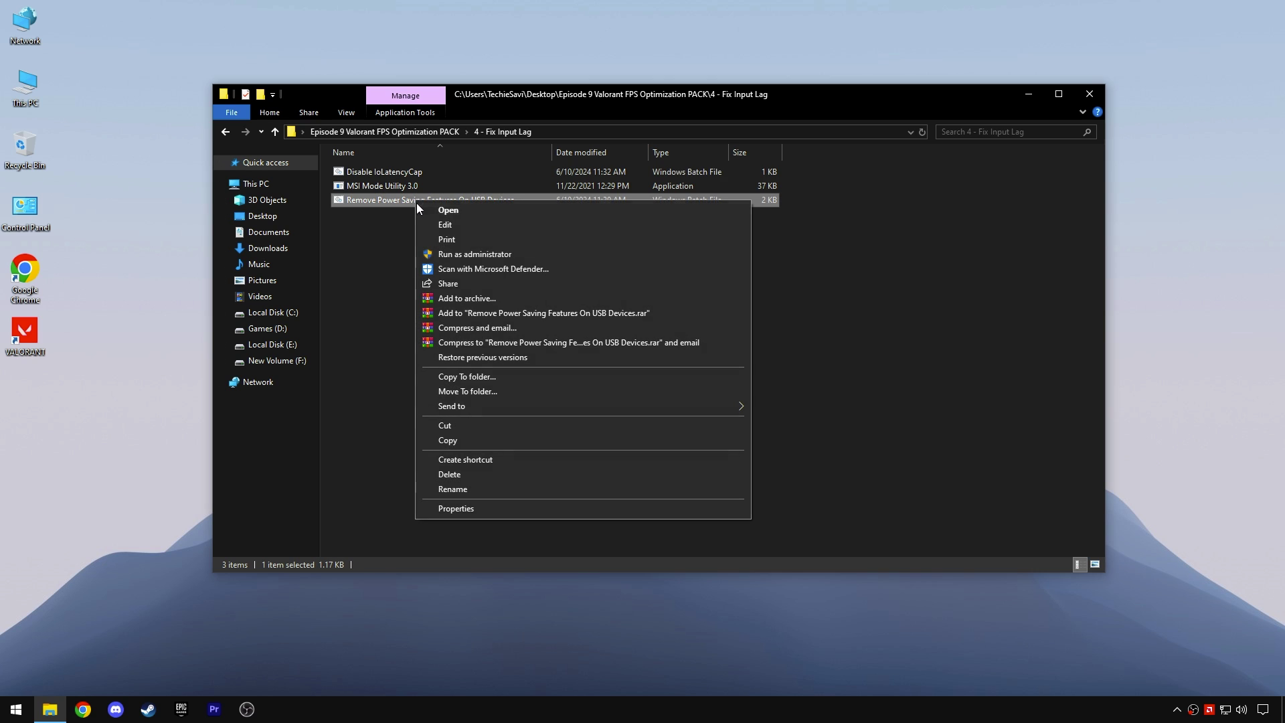
click(446, 258)
Launch MSI Mode Utility 3.0 as administrator and move its window clear of the desktop's lower area
click(381, 188)
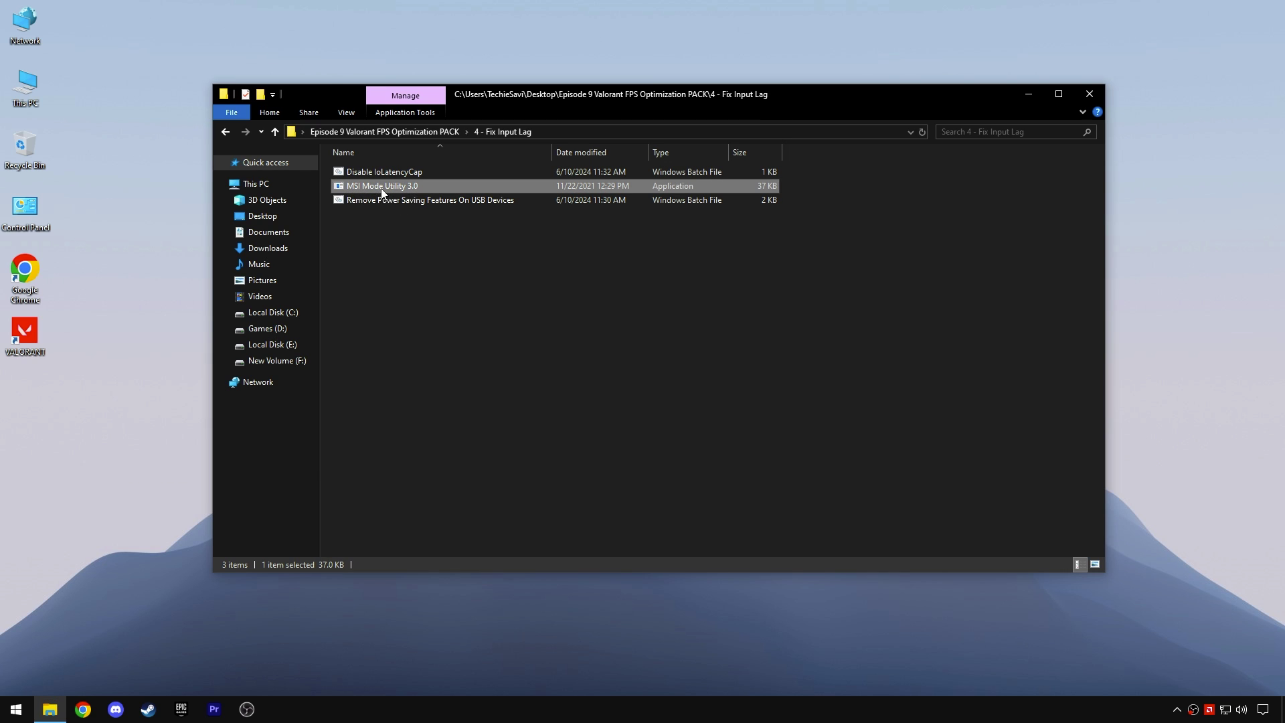
right_click(400, 191)
click(430, 214)
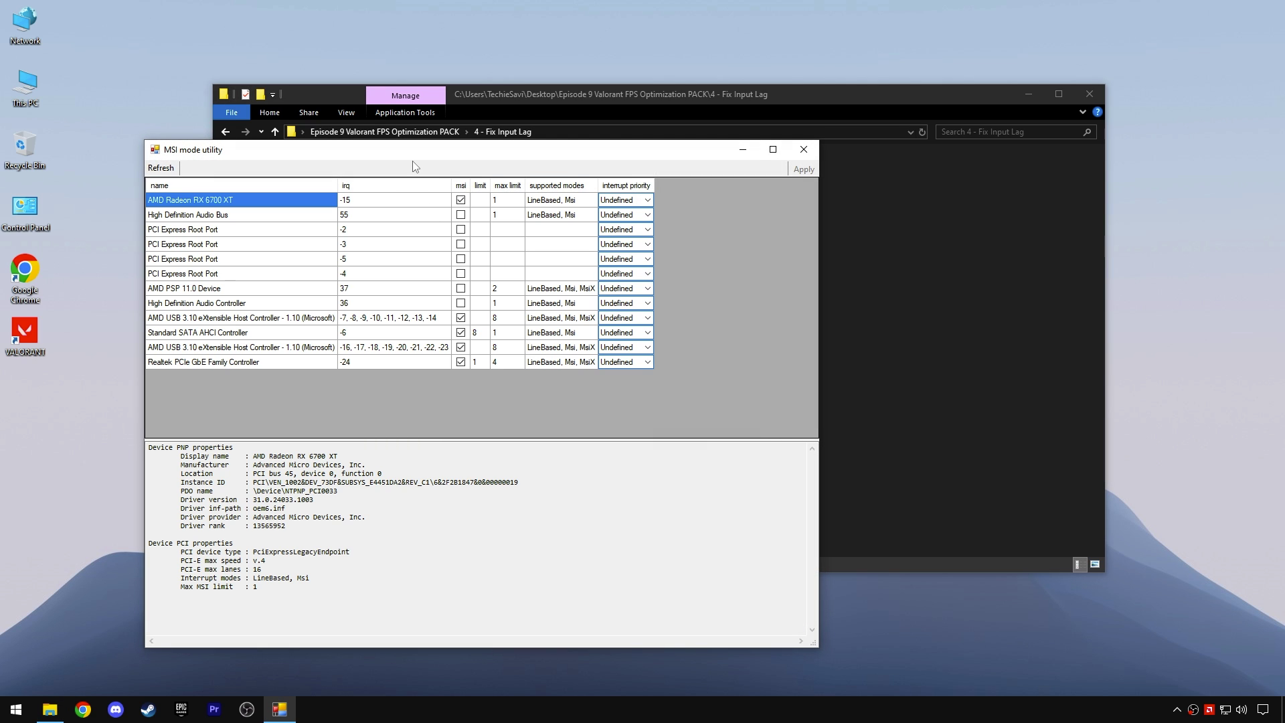
drag(415, 146, 584, 99)
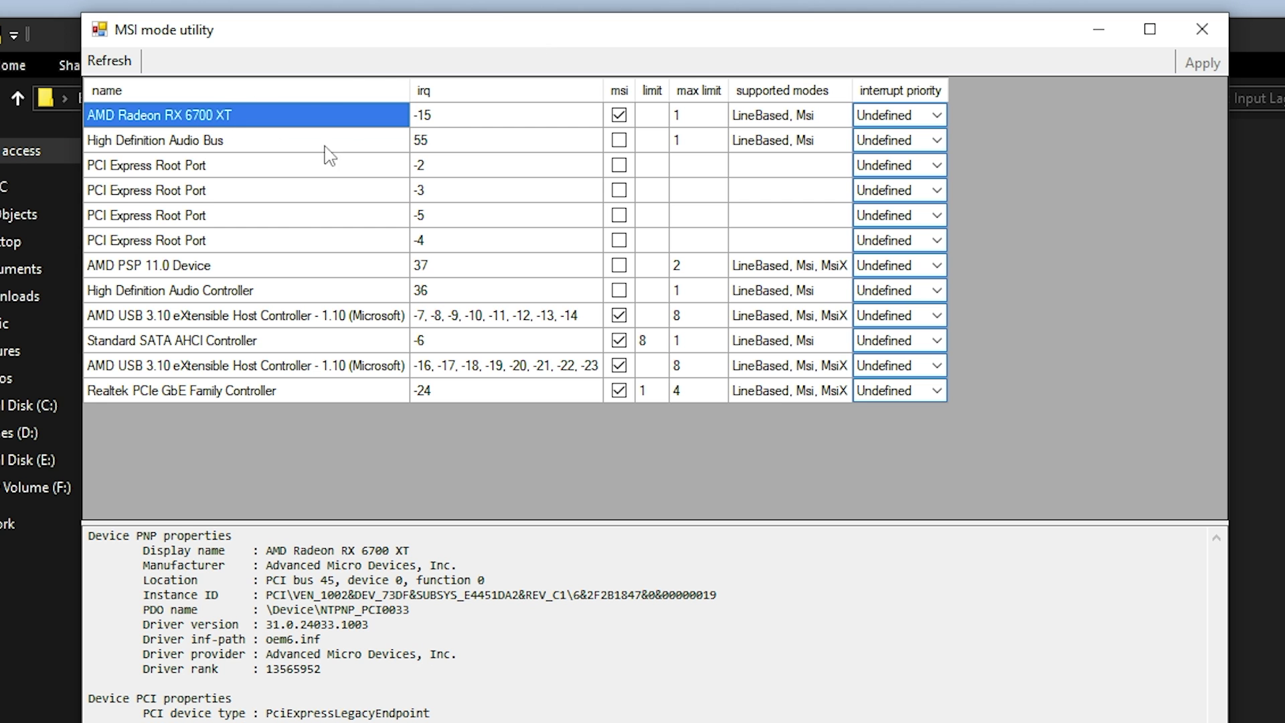
Set the interrupt priority to High for the AMD Radeon RX 6700 XT and the first AMD USB 3.10 eXtensible Host Controller
click(900, 115)
click(916, 176)
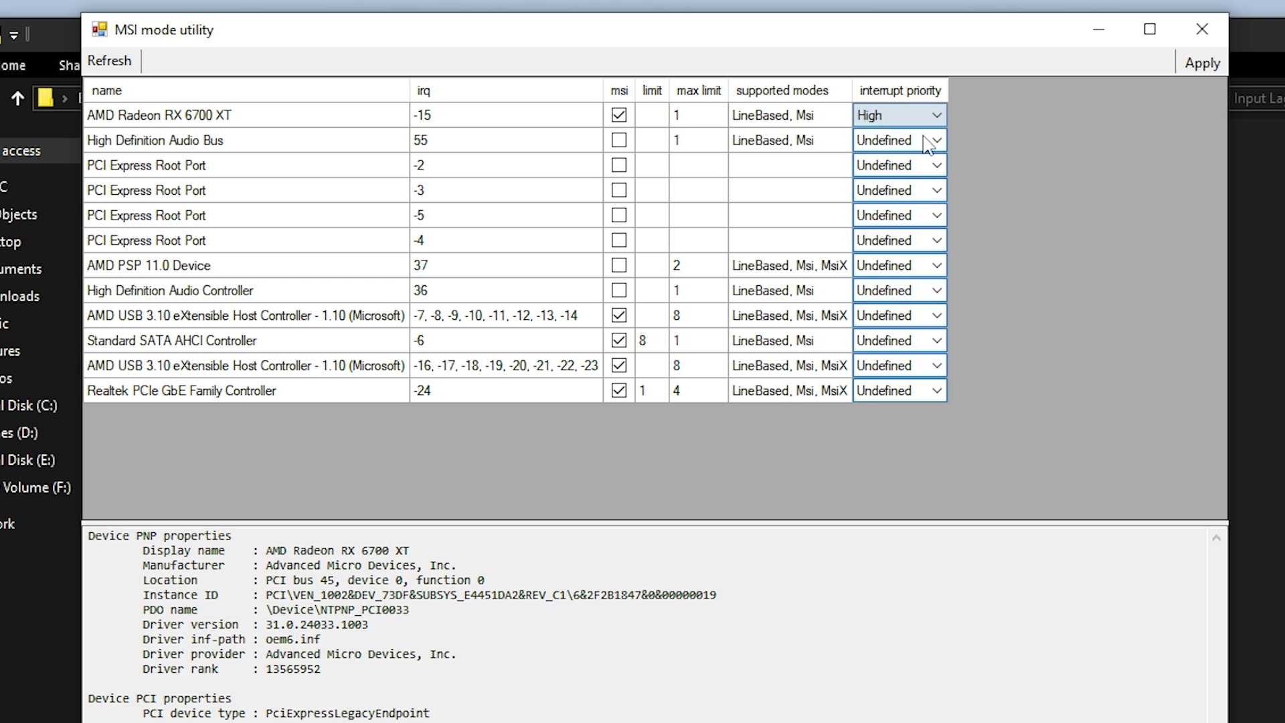
click(254, 316)
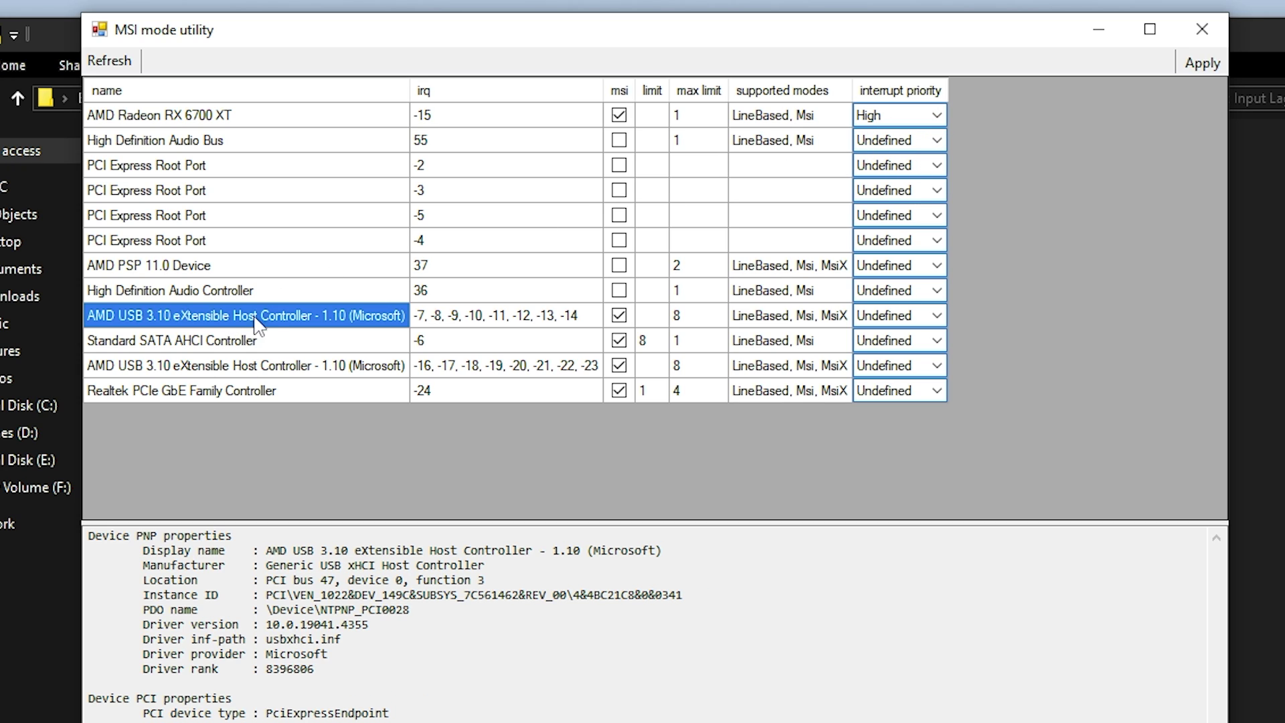
click(895, 318)
click(891, 377)
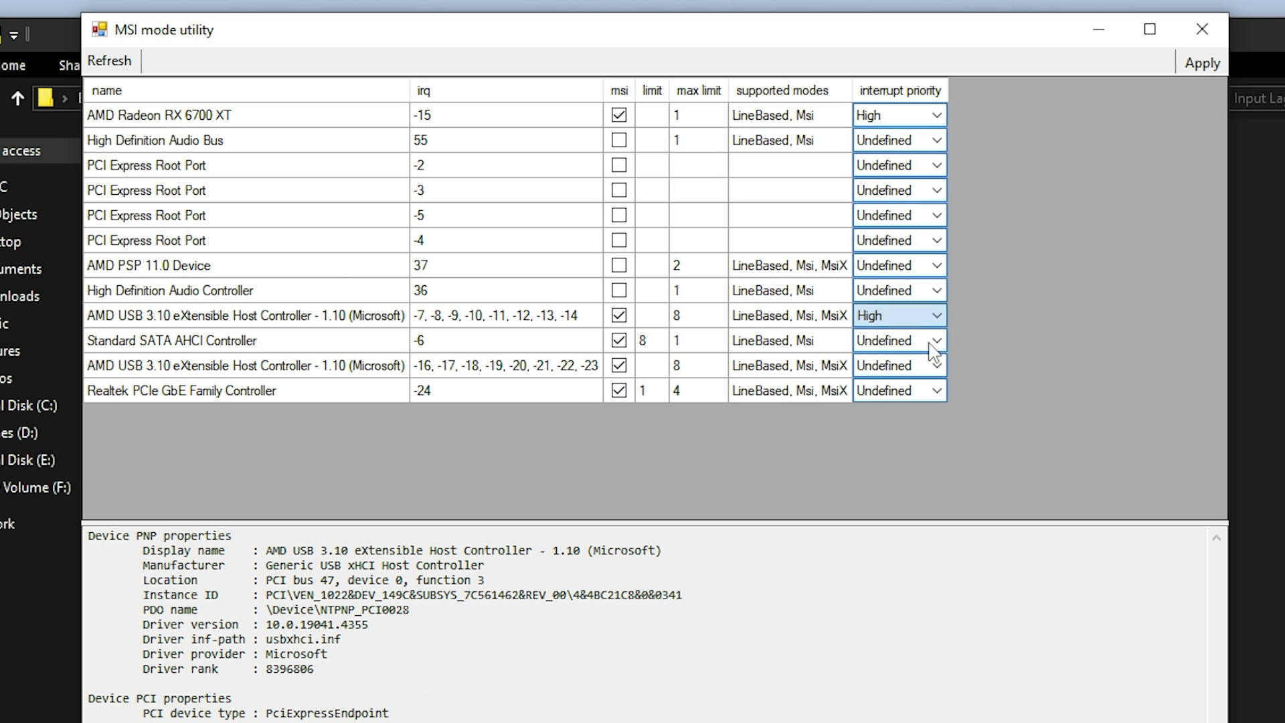
Set interrupt priority to Normal for the SATA AHCI and Realtek PCIe GbE controllers and High for the second AMD USB controller, and close the utility
click(936, 340)
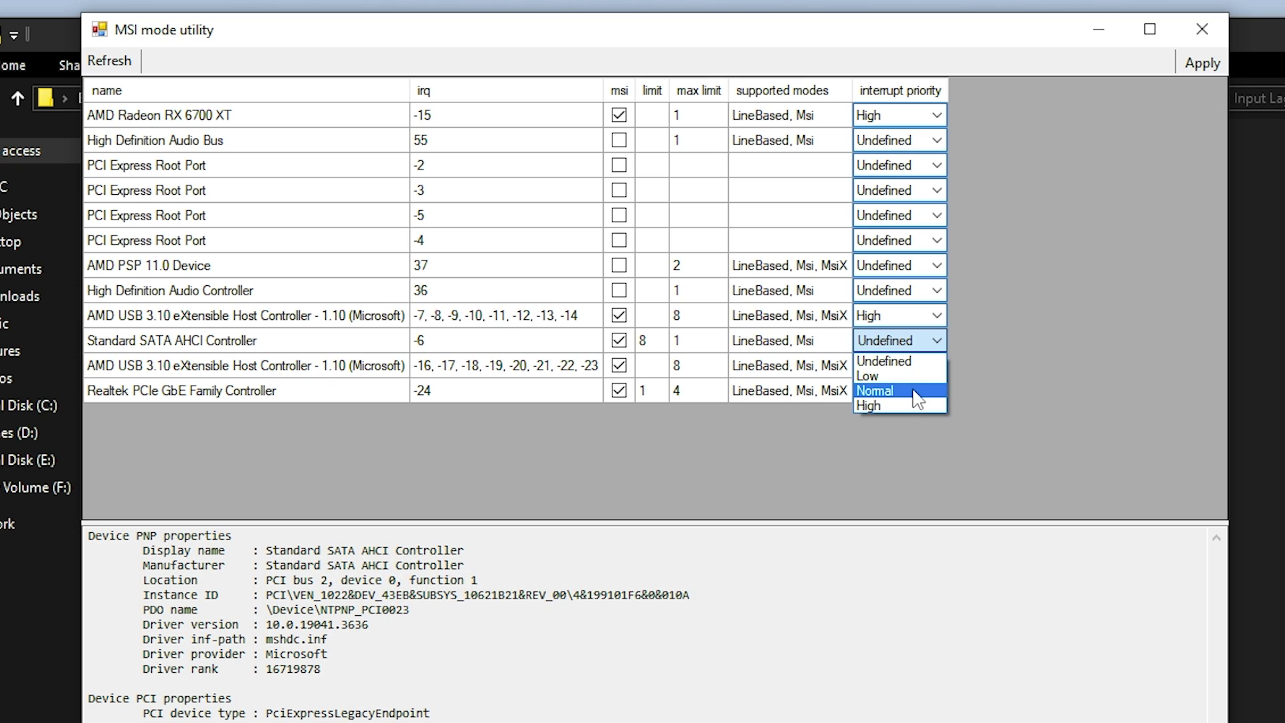
click(934, 384)
click(936, 366)
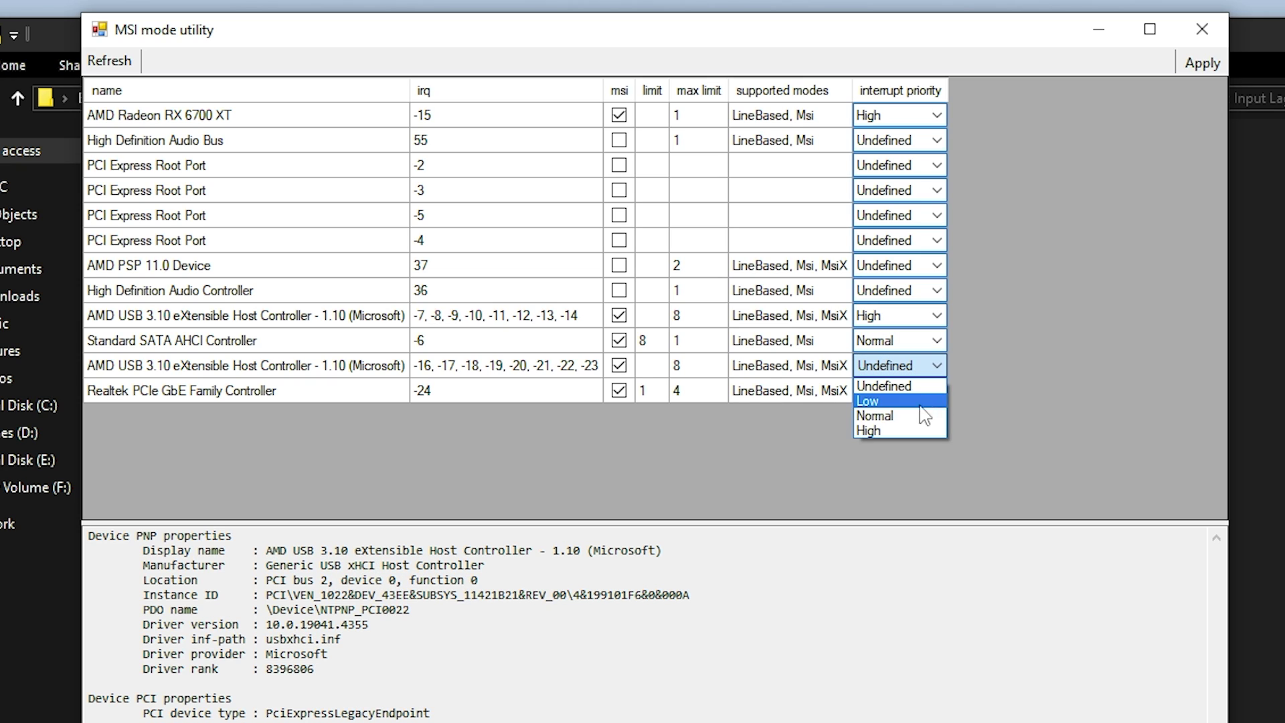
click(897, 432)
click(909, 395)
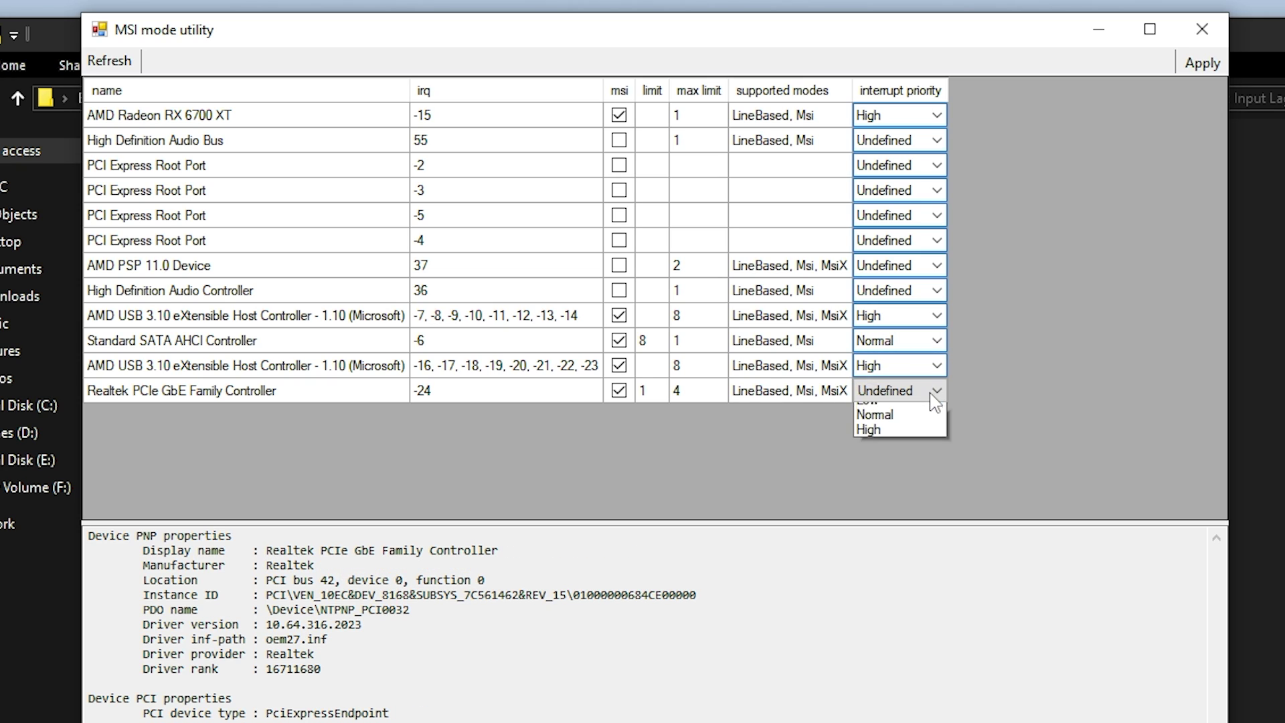
click(916, 442)
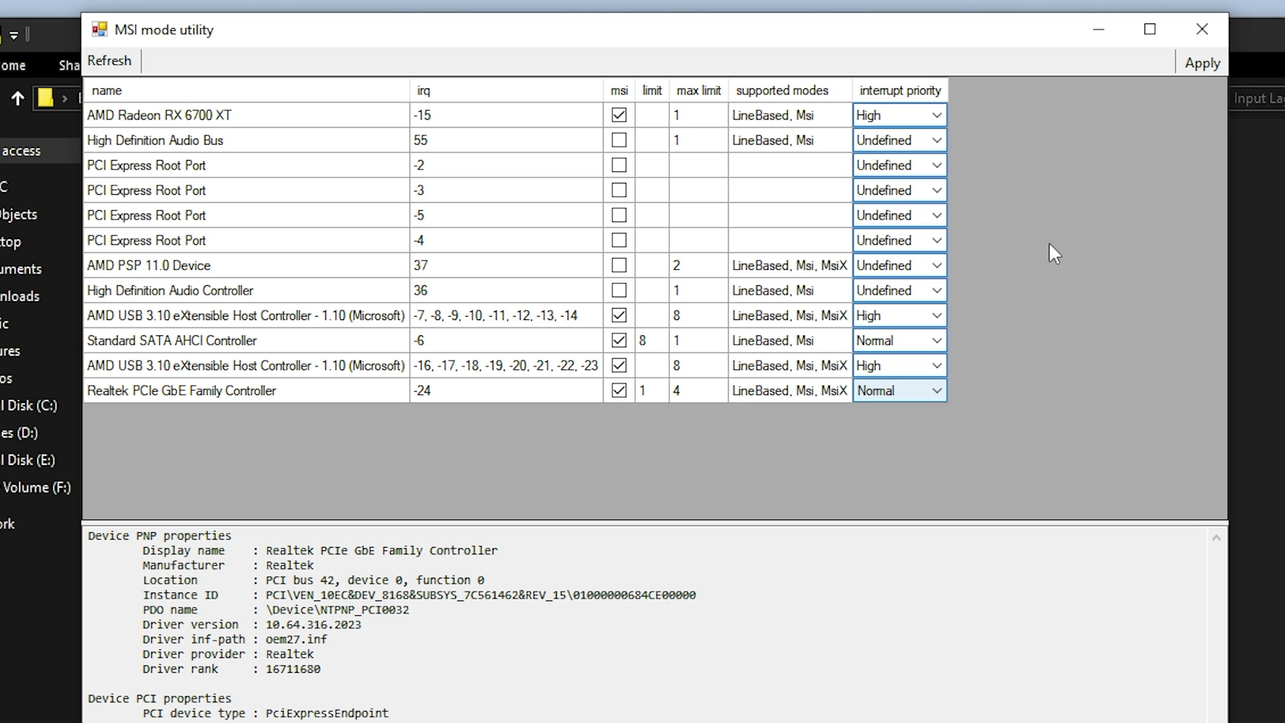
click(1206, 33)
Run the Disable Game Bar Presence Writer batch file from the pack's 5 - Batch Optimization folder as administrator and dismiss its console
click(376, 132)
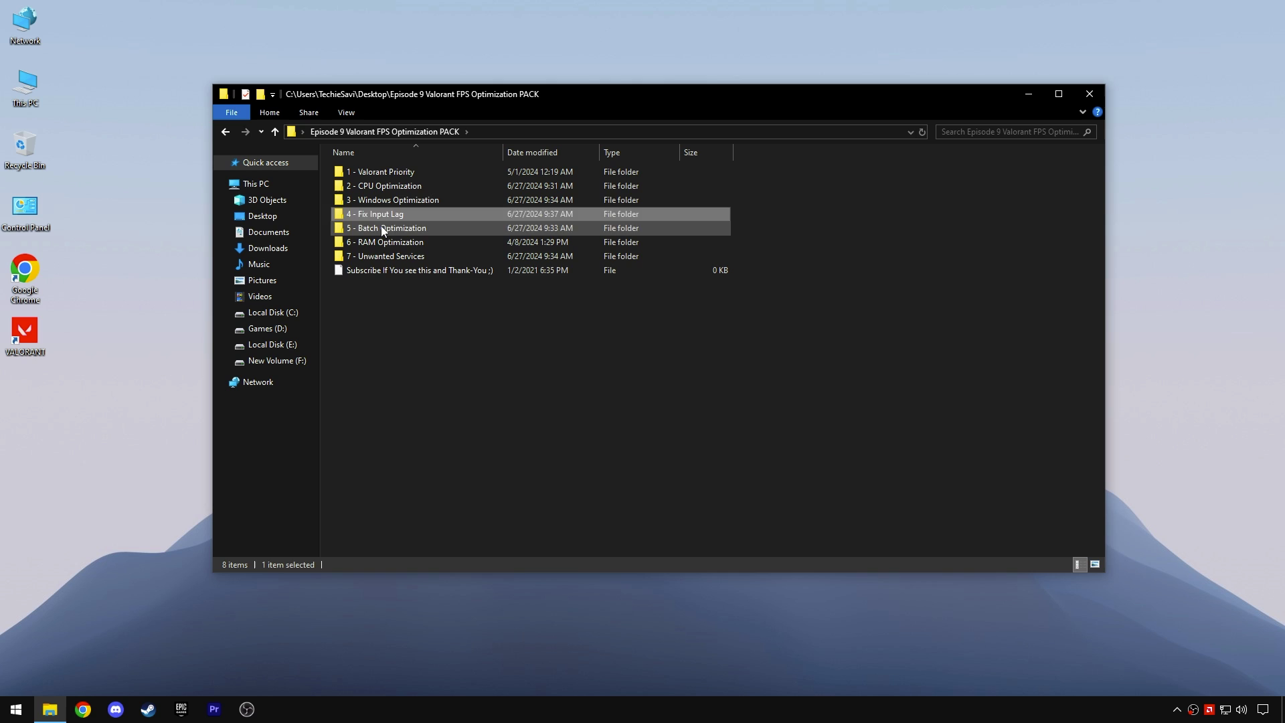
double_click(383, 228)
click(385, 172)
right_click(384, 172)
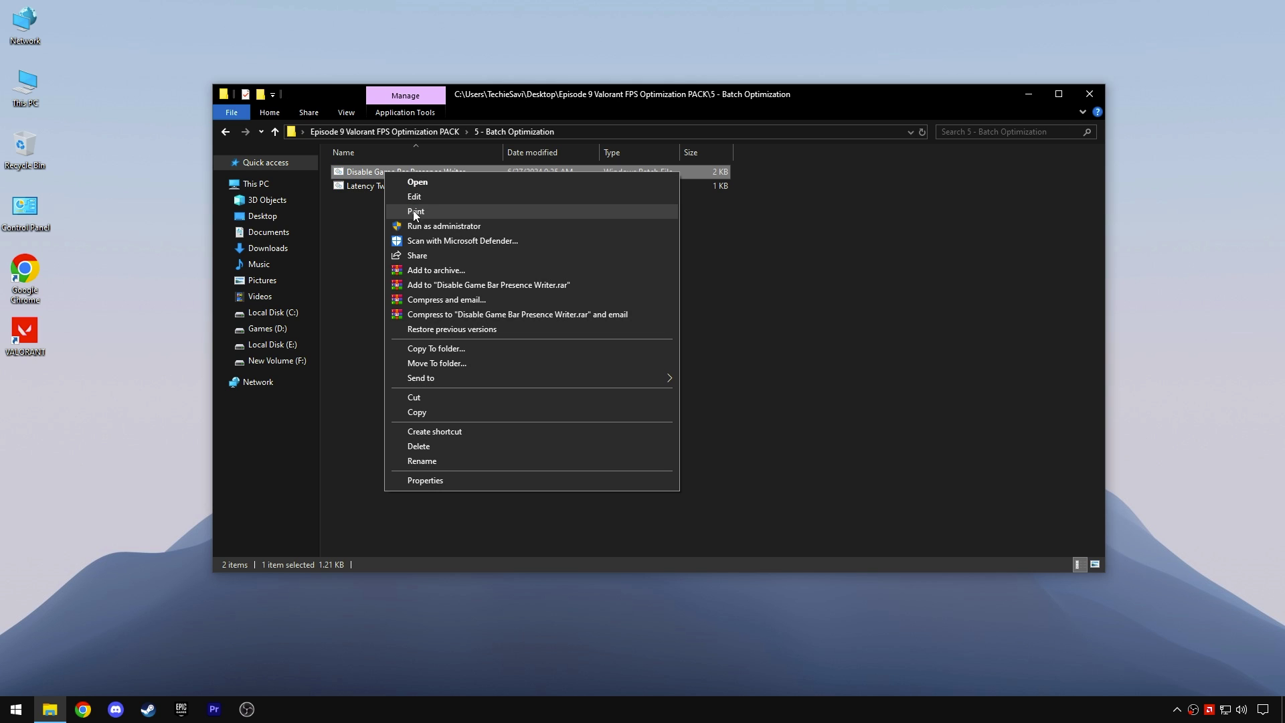
click(423, 225)
drag(167, 205, 211, 202)
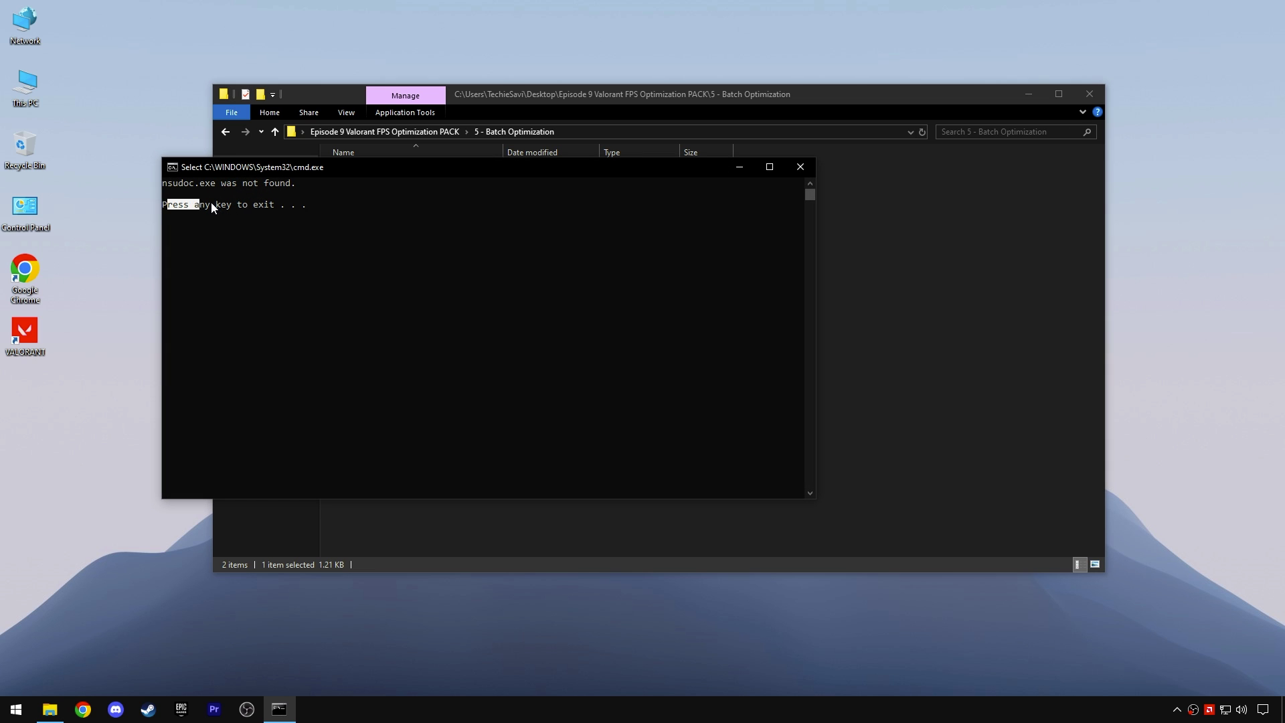
key(Escape)
key(Return)
Run the Latency Tweaks HPET script as administrator and dismiss its console once it finishes
click(383, 186)
right_click(386, 187)
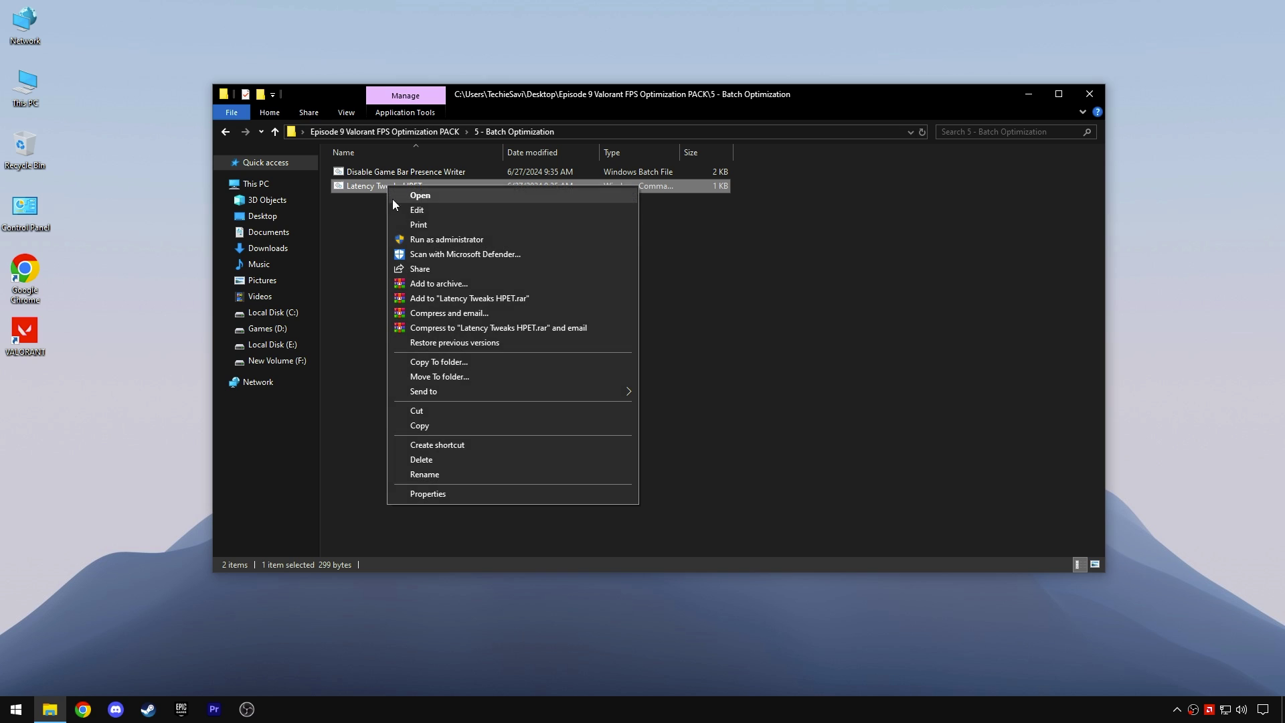
click(423, 239)
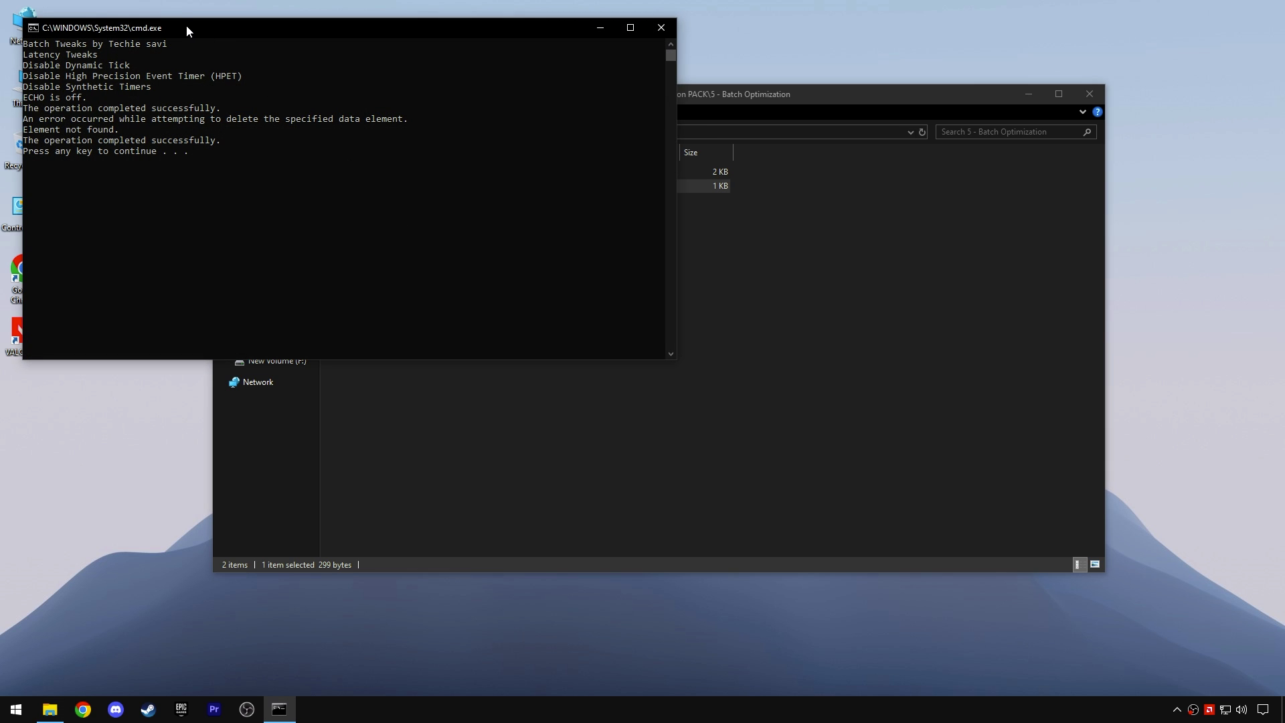
drag(188, 28, 269, 106)
drag(119, 234, 297, 230)
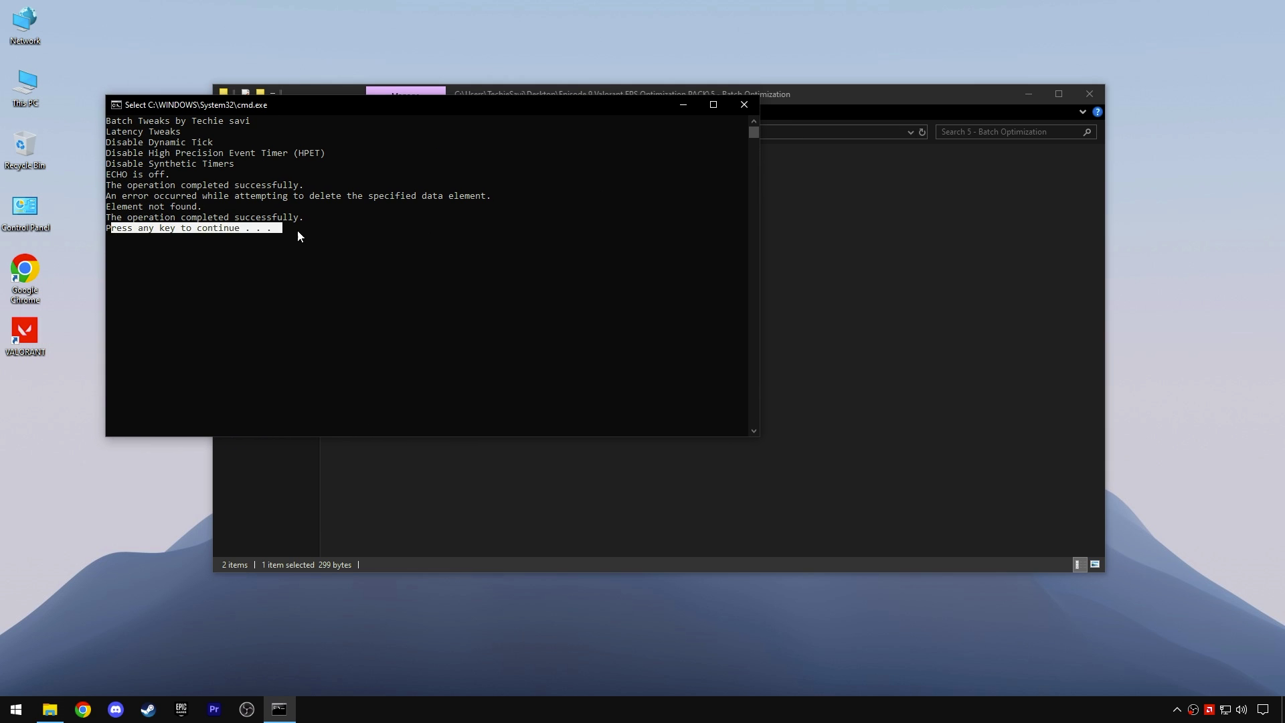
key(Escape)
key(Return)
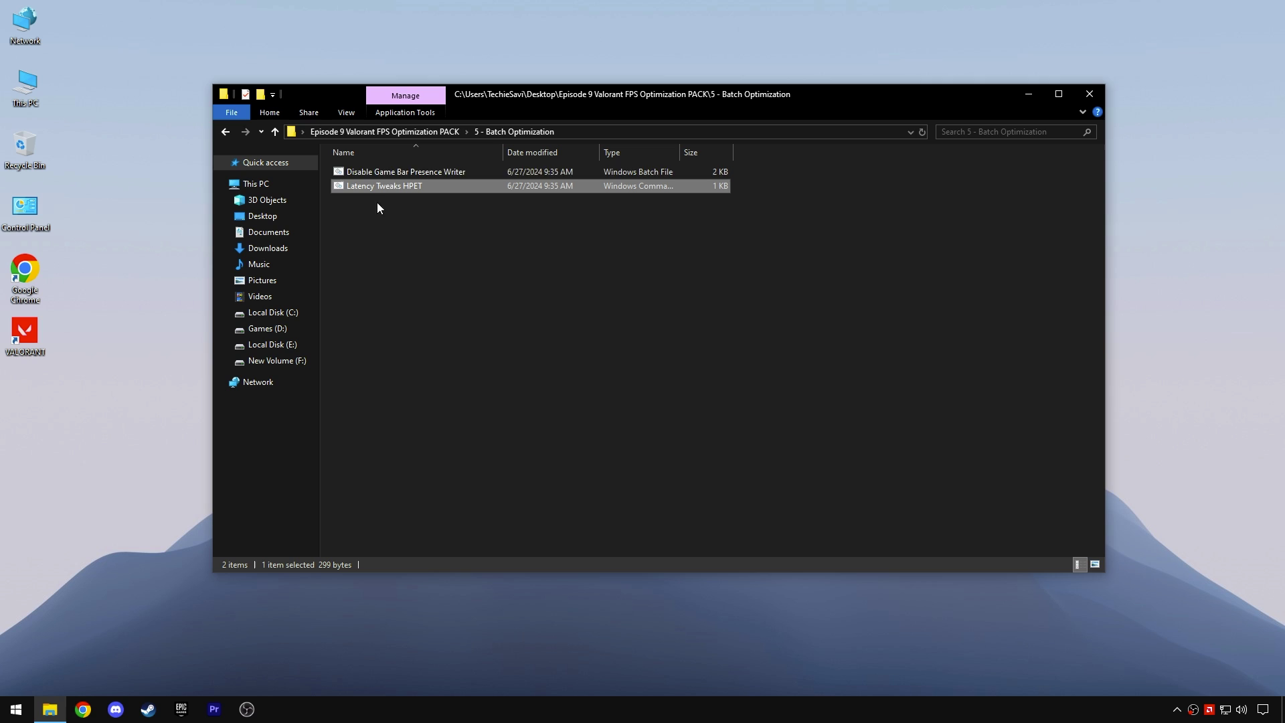
Open the pack's 6 - RAM Optimization folder and check the total installed memory in Task Manager's performance view
click(407, 132)
double_click(382, 242)
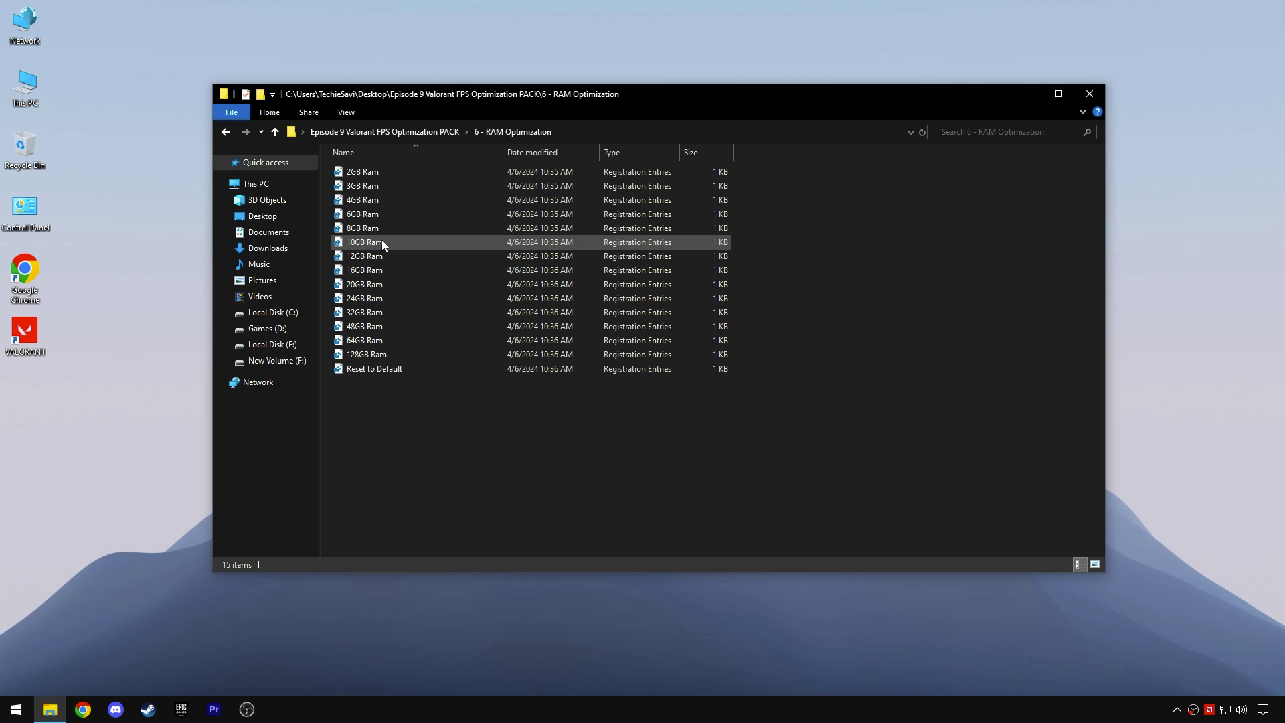
right_click(18, 713)
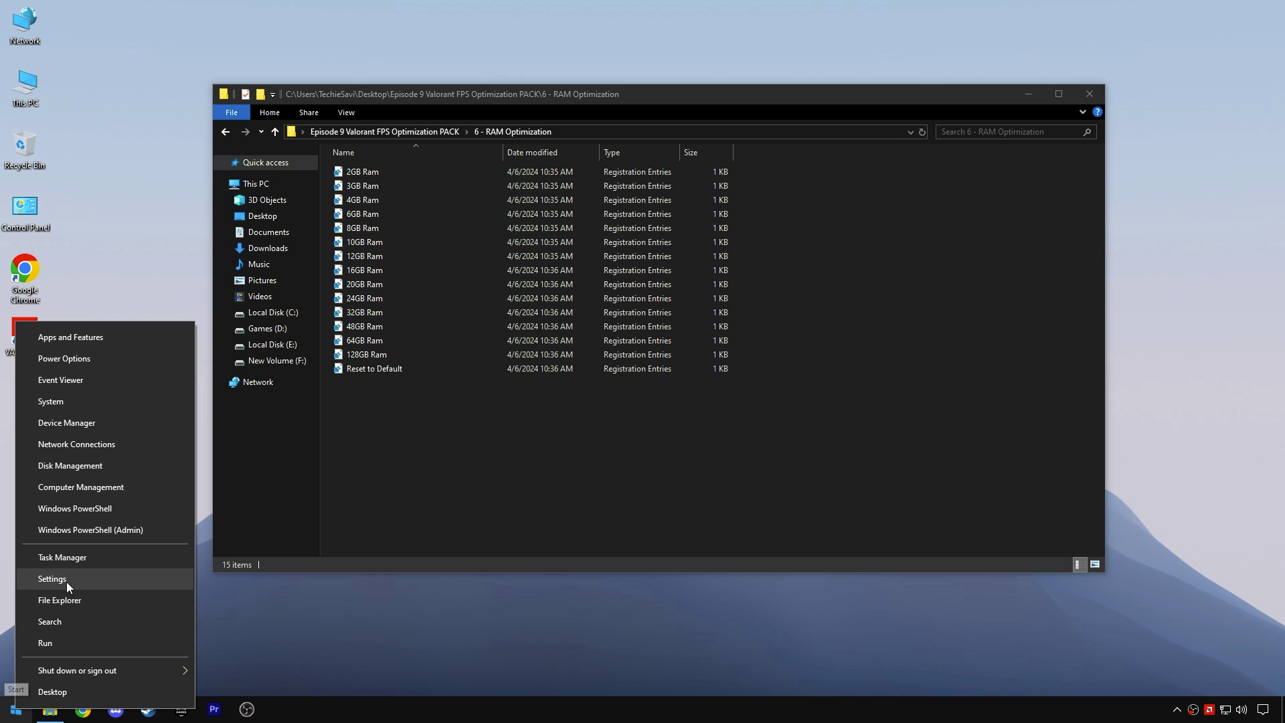
click(74, 557)
drag(788, 94, 847, 136)
click(828, 170)
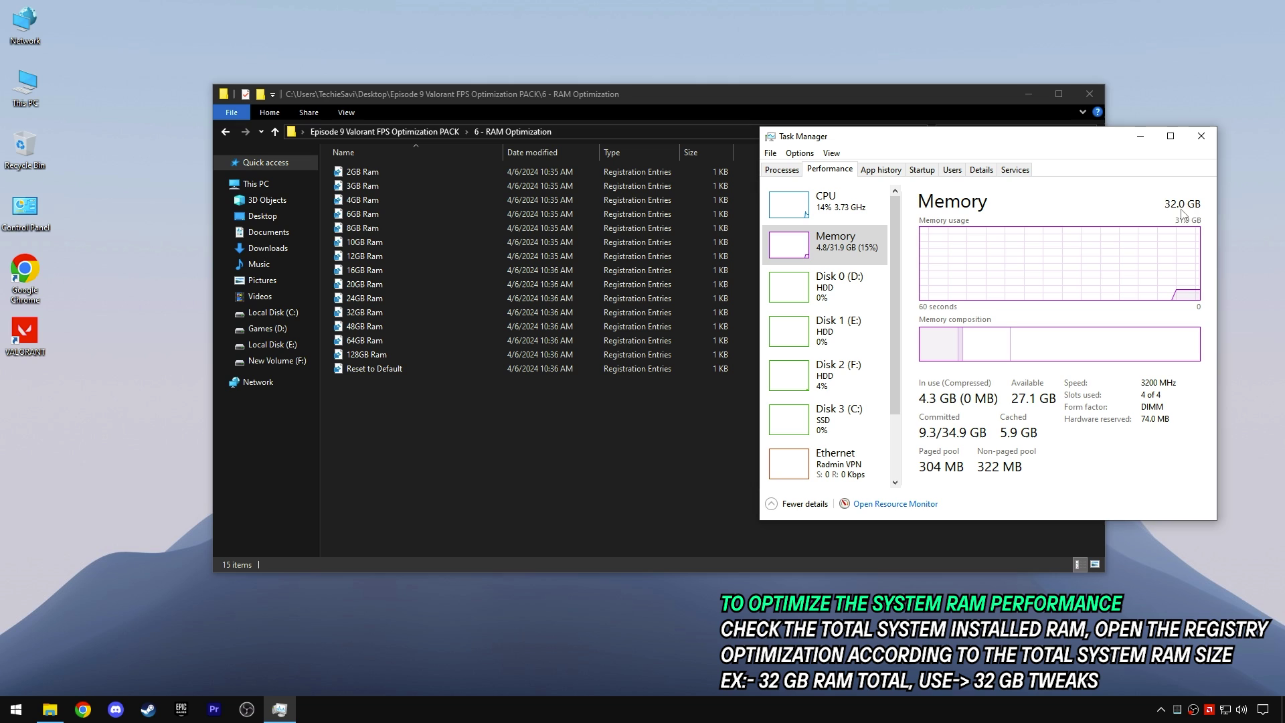
Add the 32GB Ram entries to the registry and close Task Manager
double_click(372, 312)
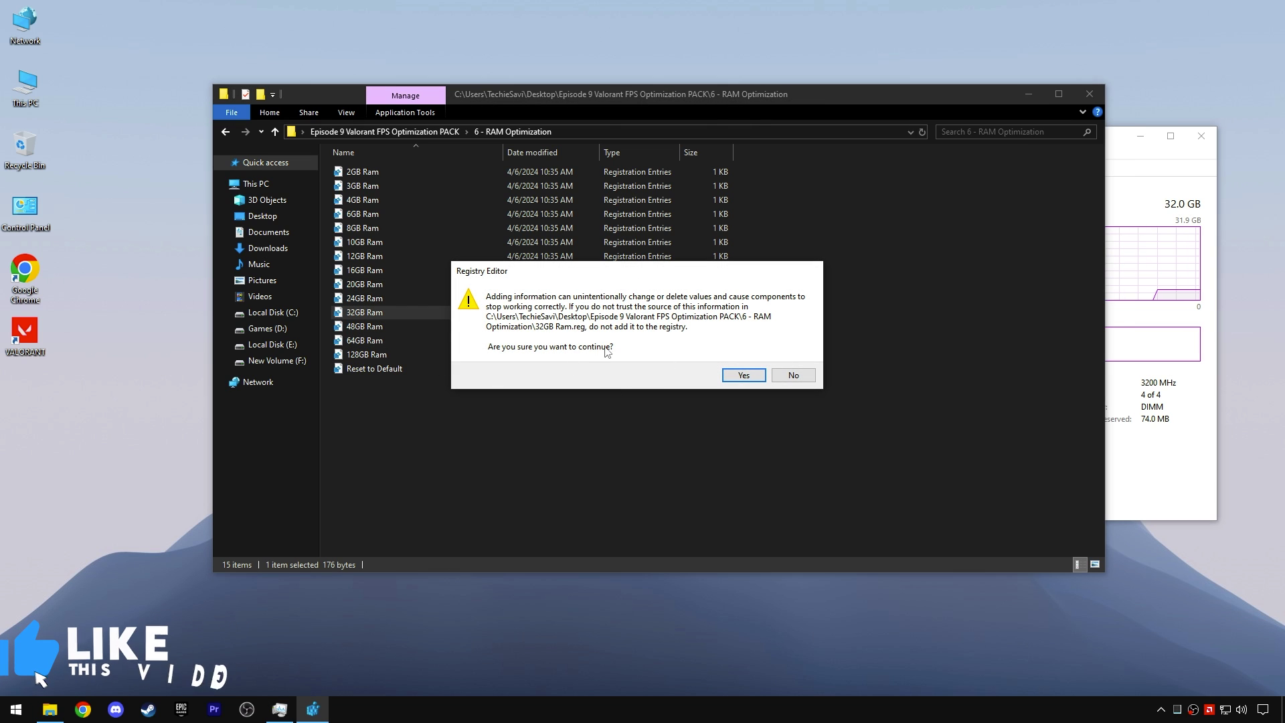
click(743, 375)
click(797, 362)
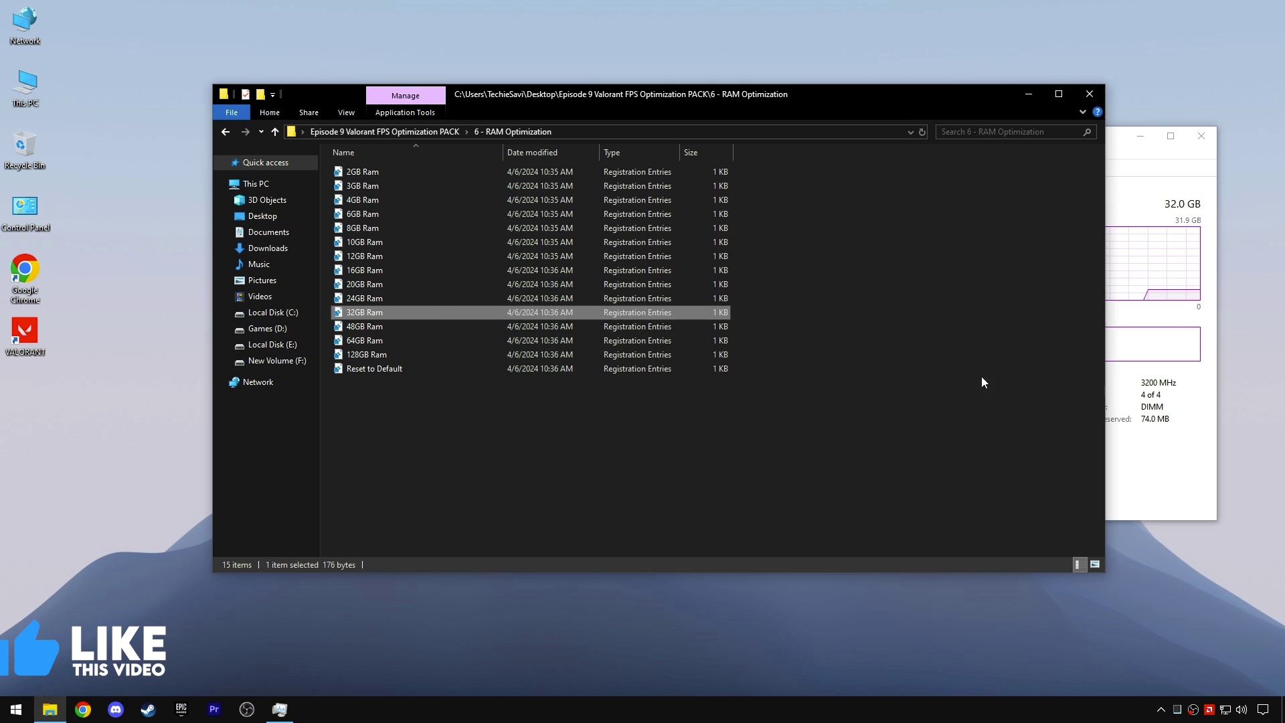
click(1188, 221)
click(1202, 139)
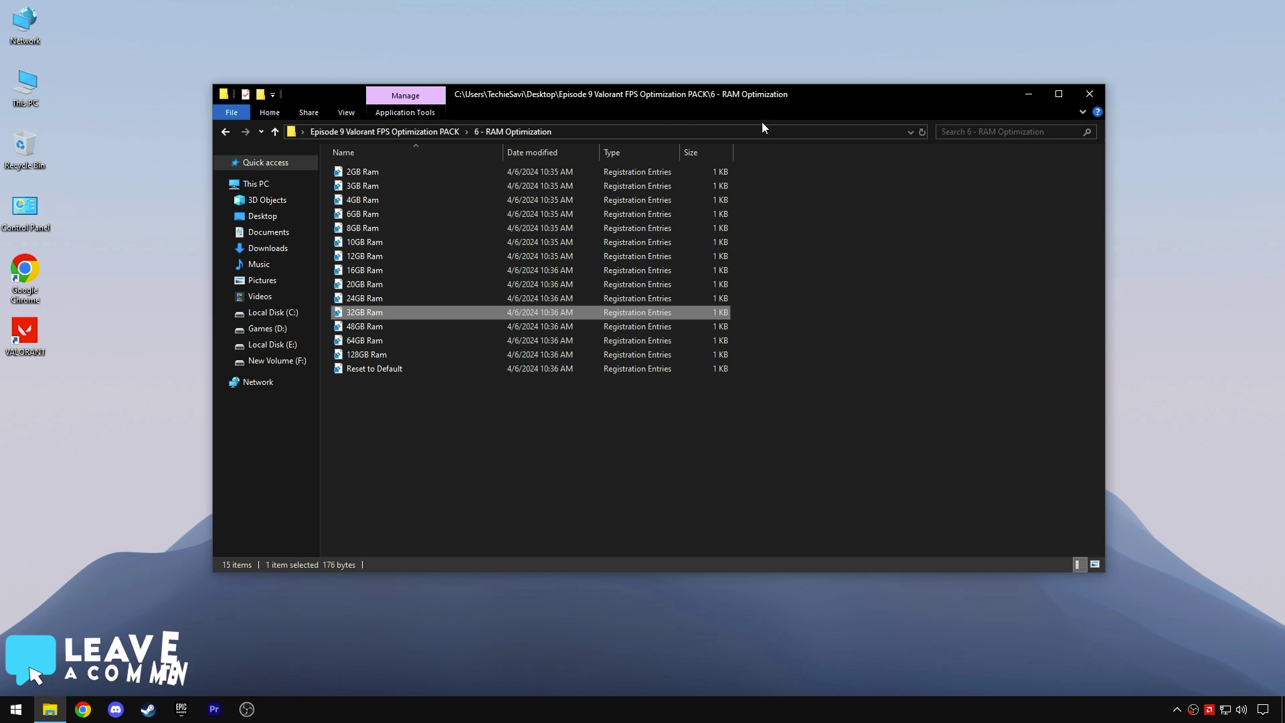
Open the pack's 7 - Unwanted Services folder and view the restore entries kept in its #Revert Folder
click(402, 131)
double_click(378, 257)
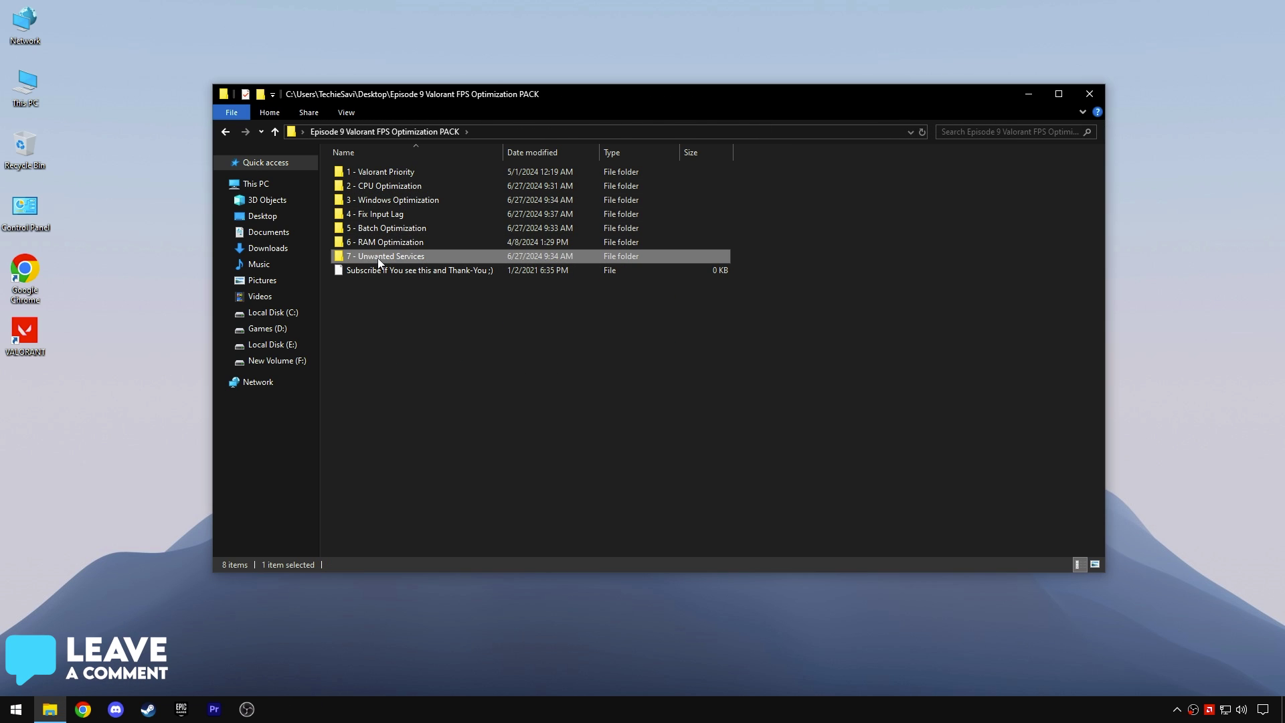
drag(397, 247, 405, 161)
double_click(372, 171)
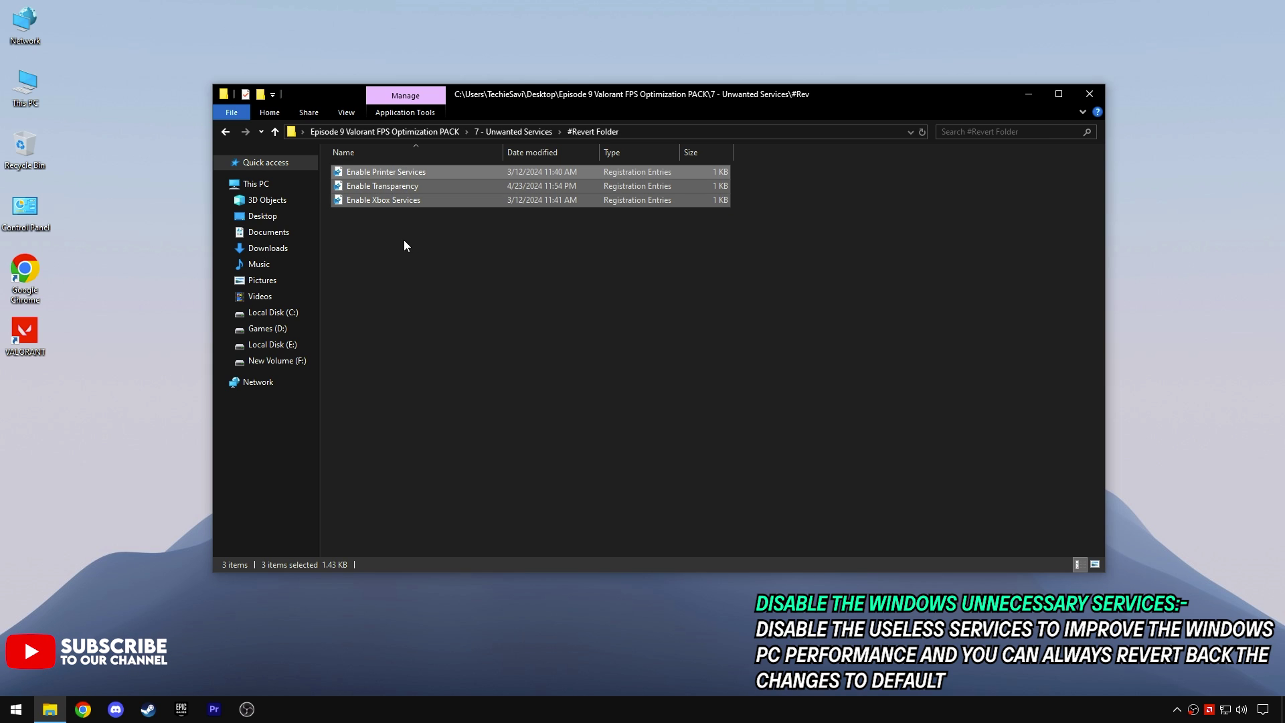
click(491, 131)
Add the Disable Printer Services entries to the registry
click(405, 187)
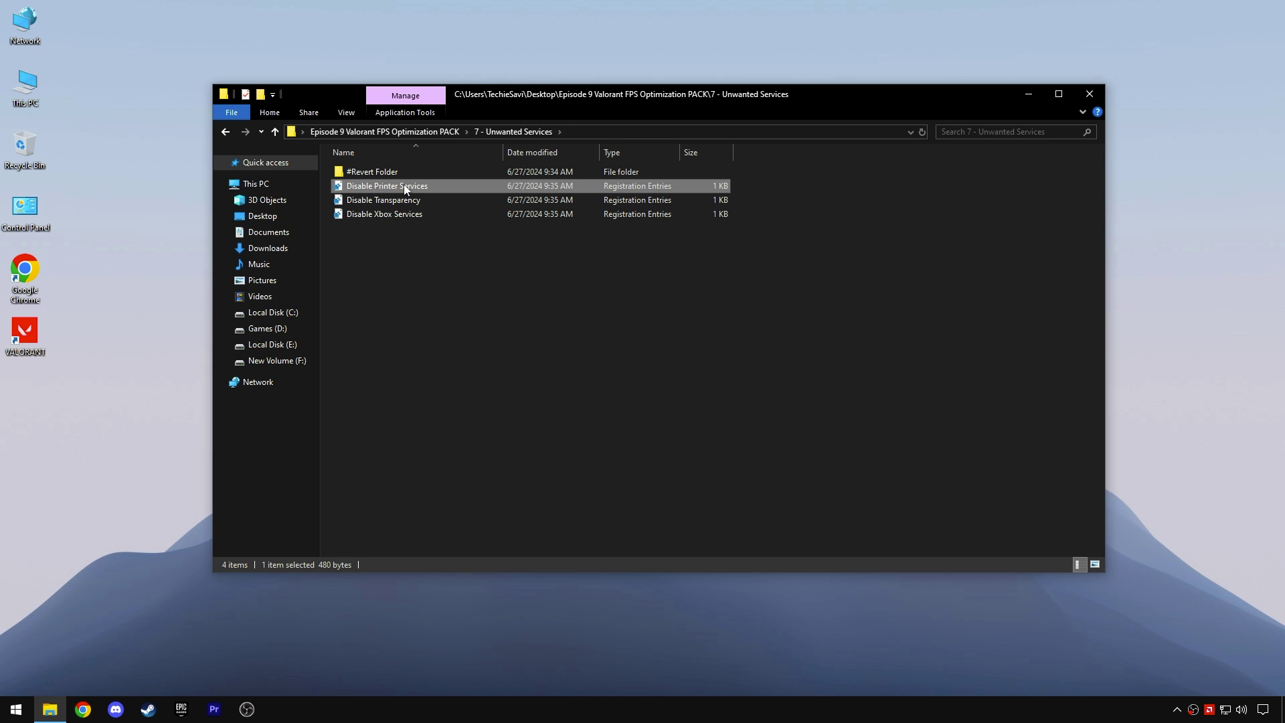
right_click(405, 190)
click(440, 195)
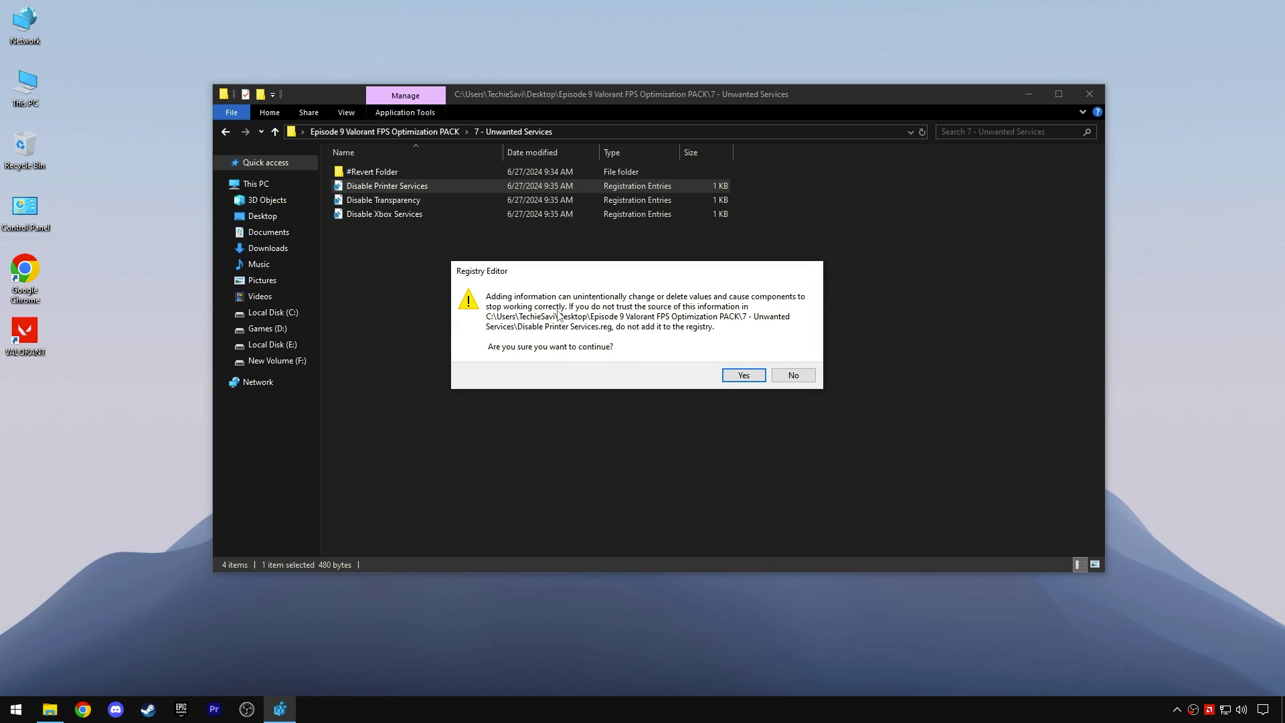
click(730, 381)
click(791, 361)
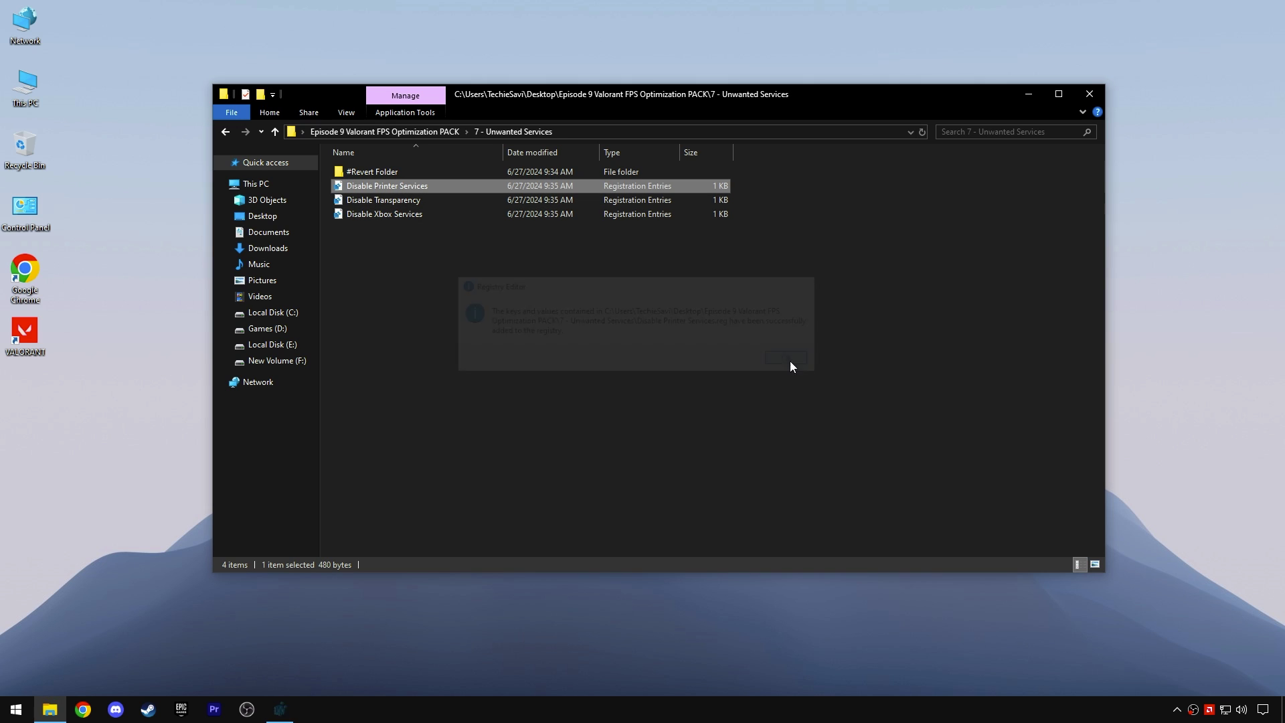
Add the Disable Transparency entries to the registry
click(389, 204)
double_click(388, 203)
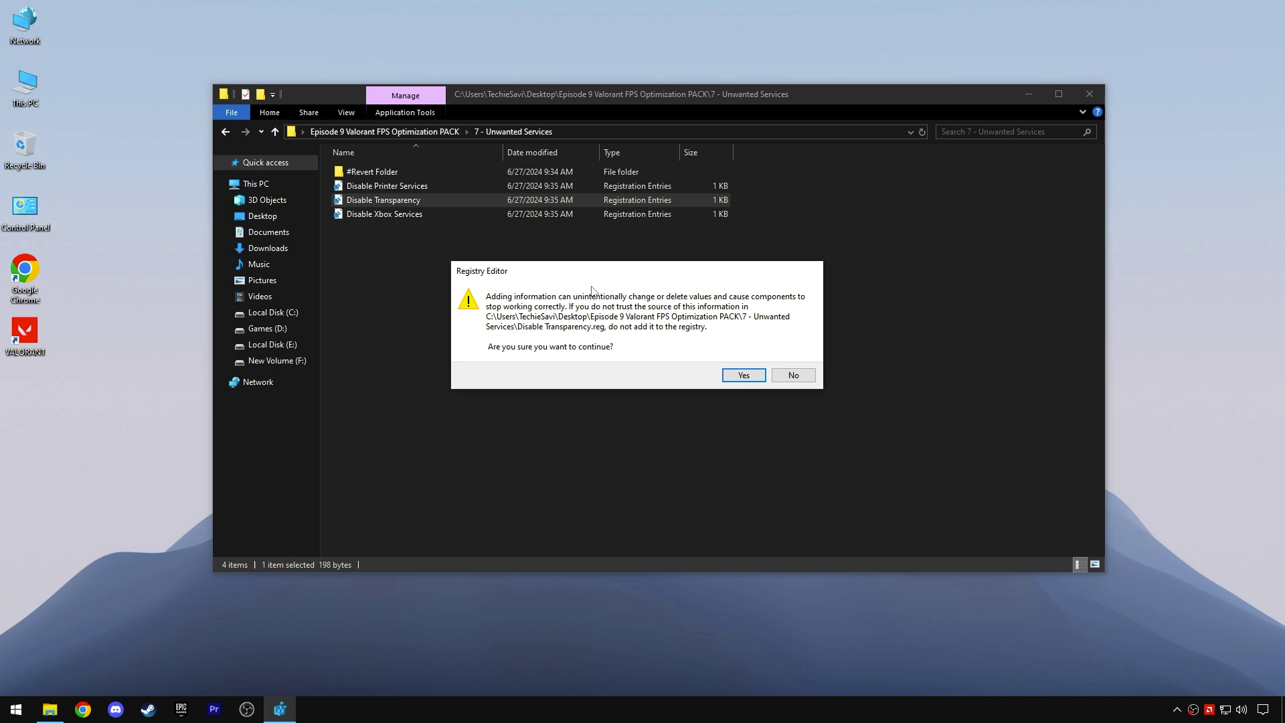
click(745, 375)
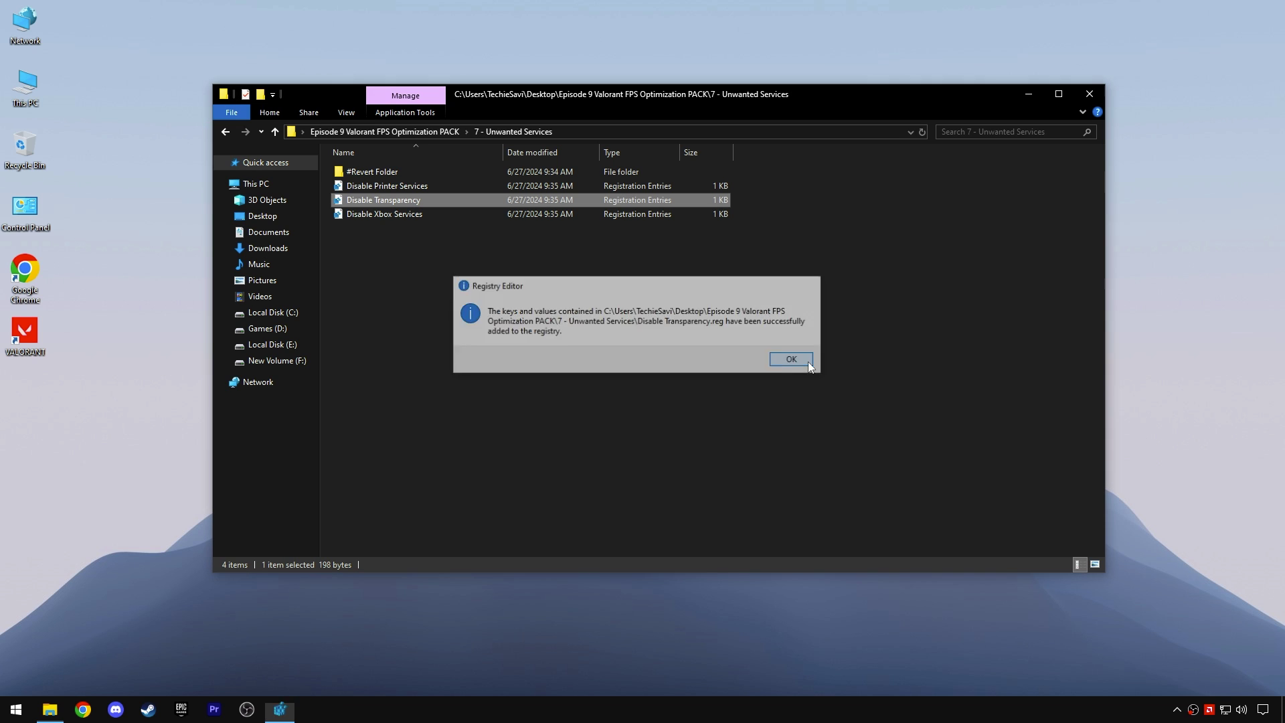
click(793, 360)
Add the Disable Xbox Services entries to the registry
double_click(362, 213)
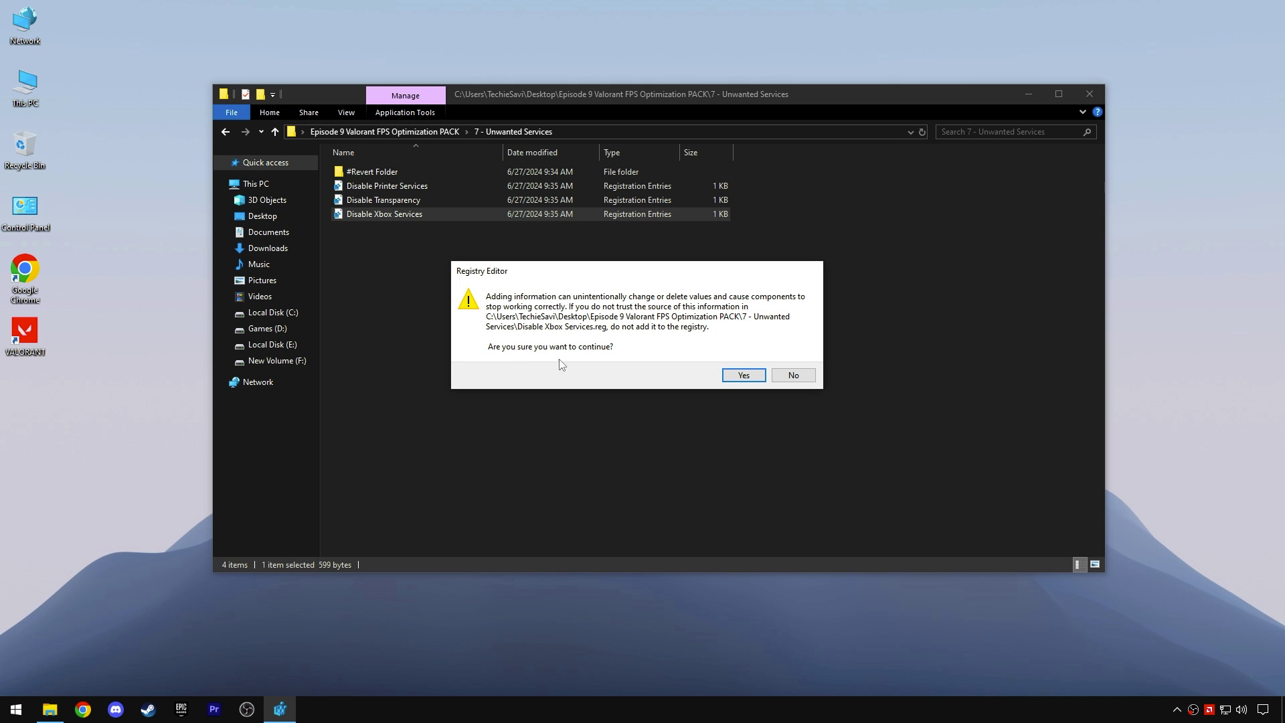
click(743, 375)
click(793, 360)
View the restore entries in the #Revert Folder, return to the pack's main folder and close the window
double_click(374, 173)
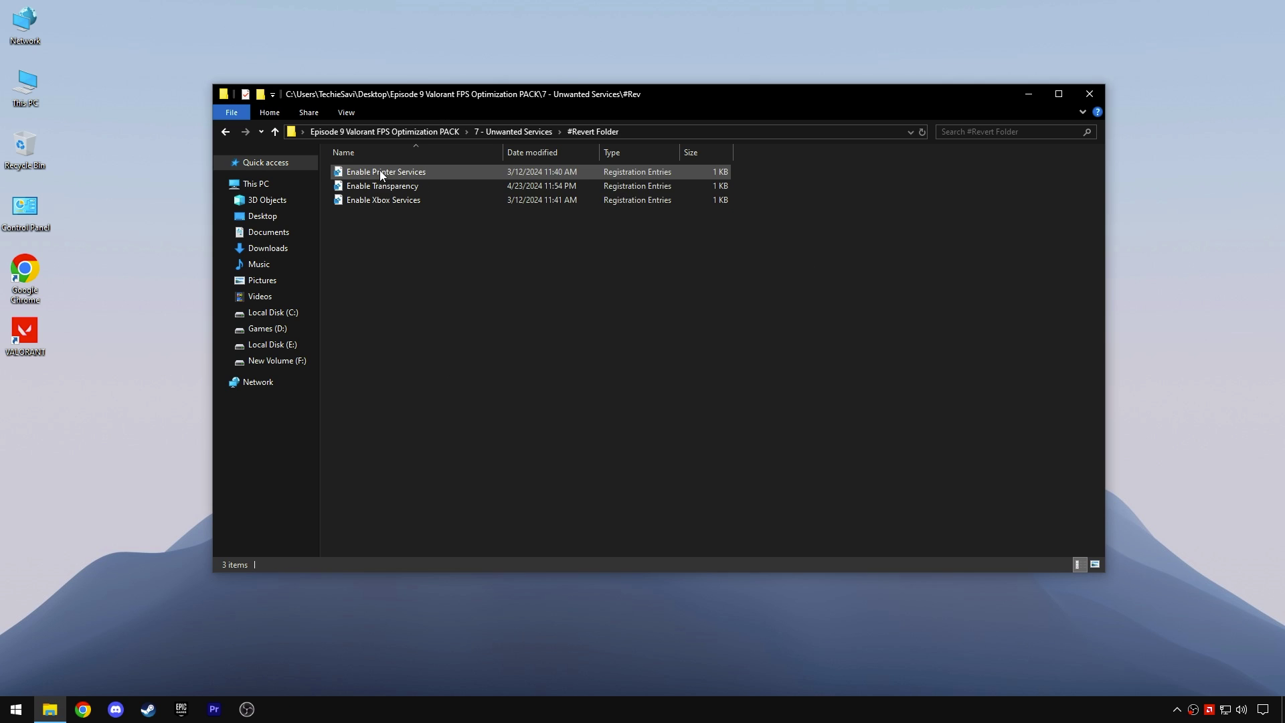
drag(391, 235, 408, 157)
click(408, 244)
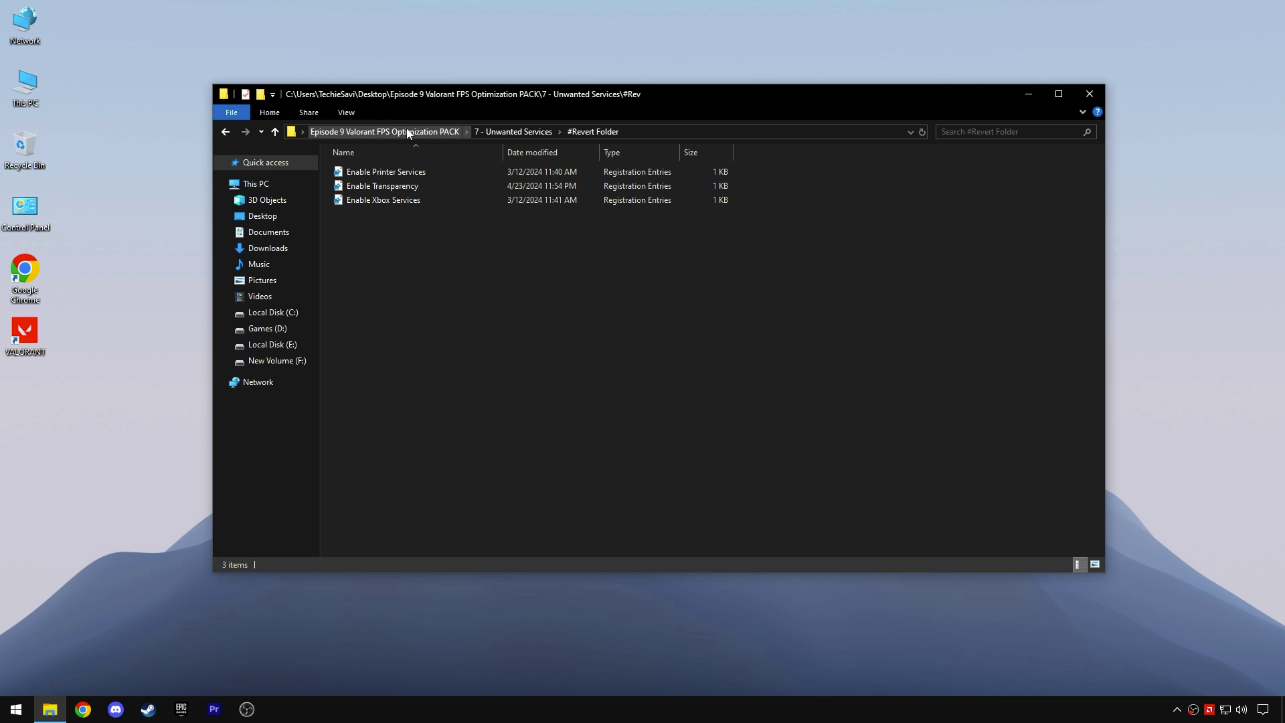
click(408, 132)
click(399, 270)
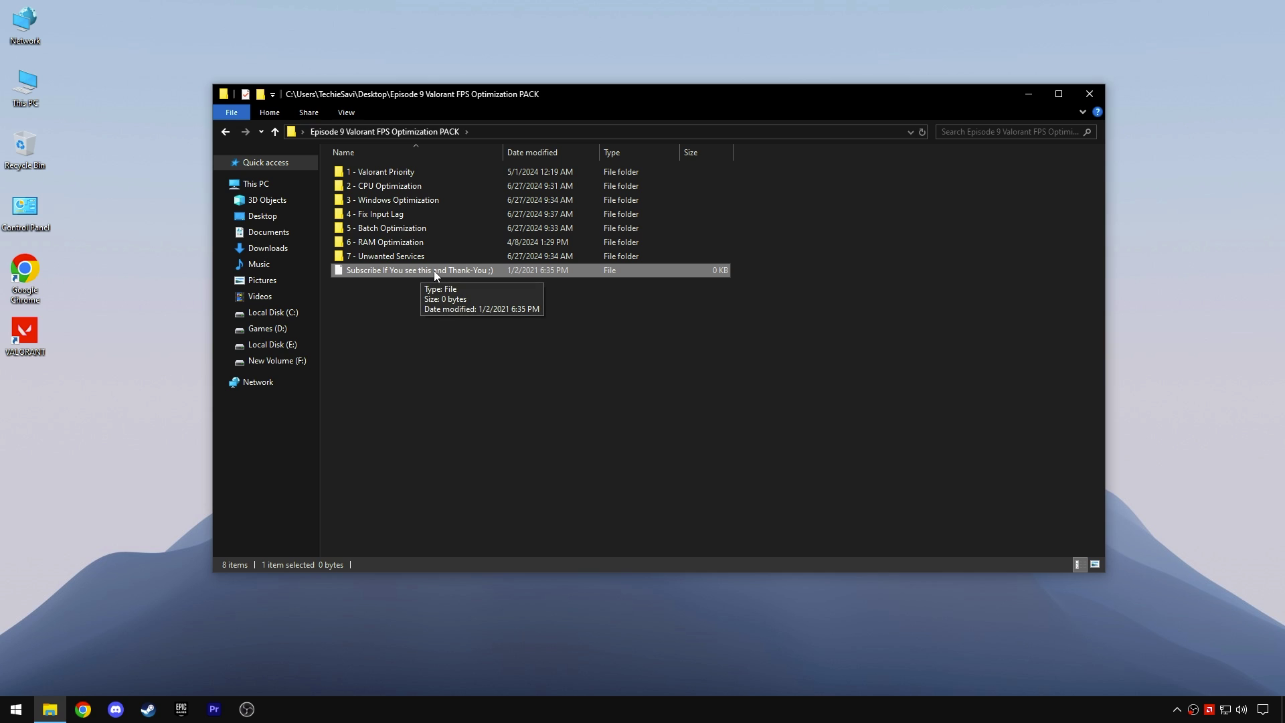
click(1086, 102)
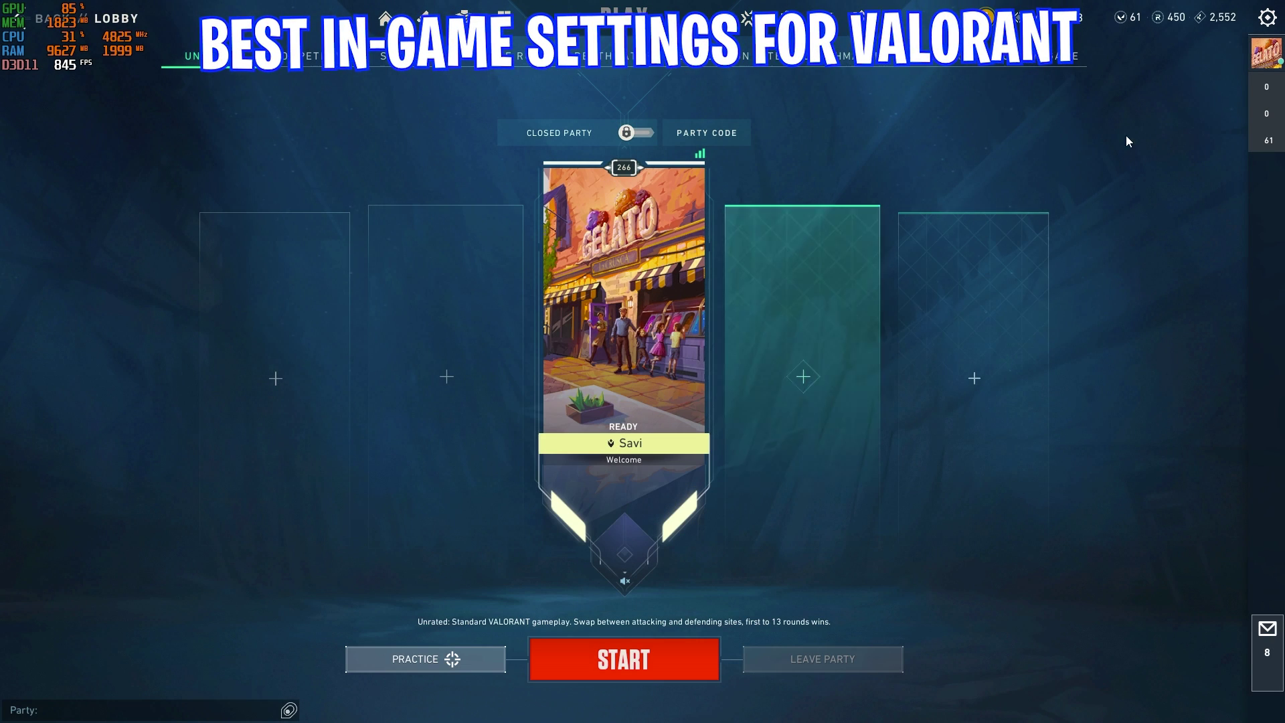
In VALORANT, open the game settings and review the general mouse options and the video display and FPS limit options
key(Escape)
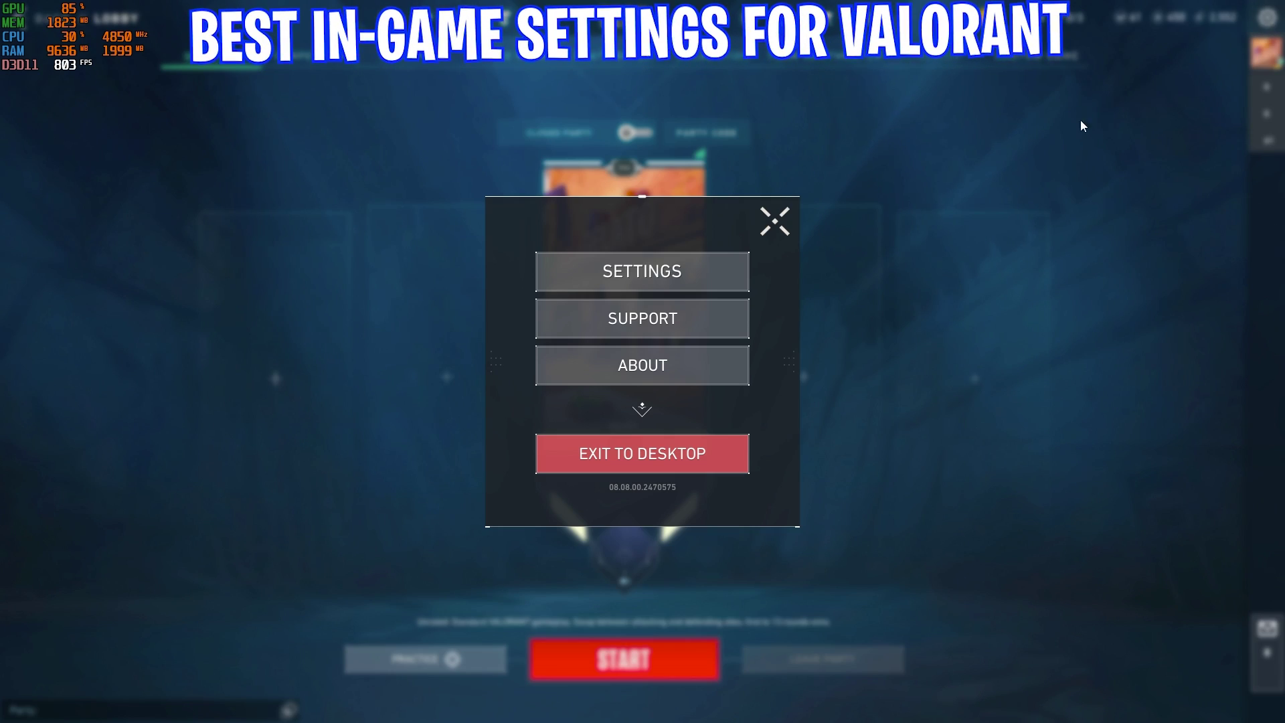
click(647, 268)
click(492, 26)
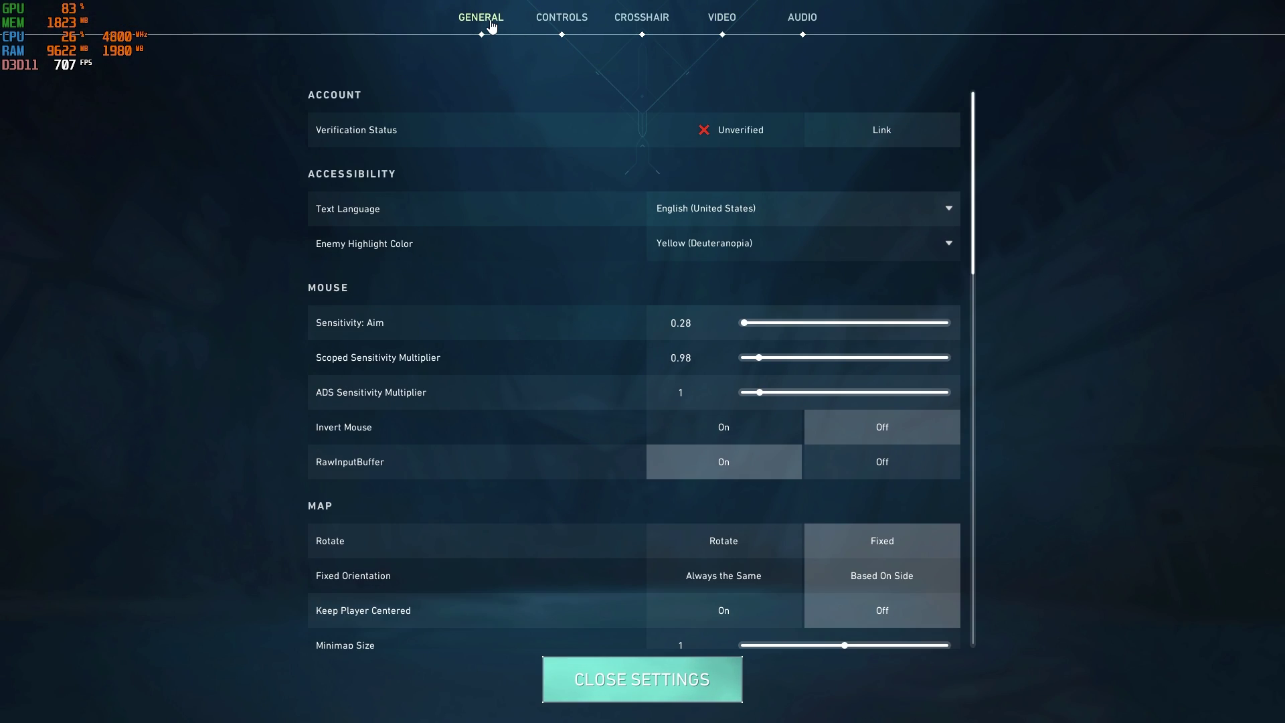
scroll(536, 379, down, 2)
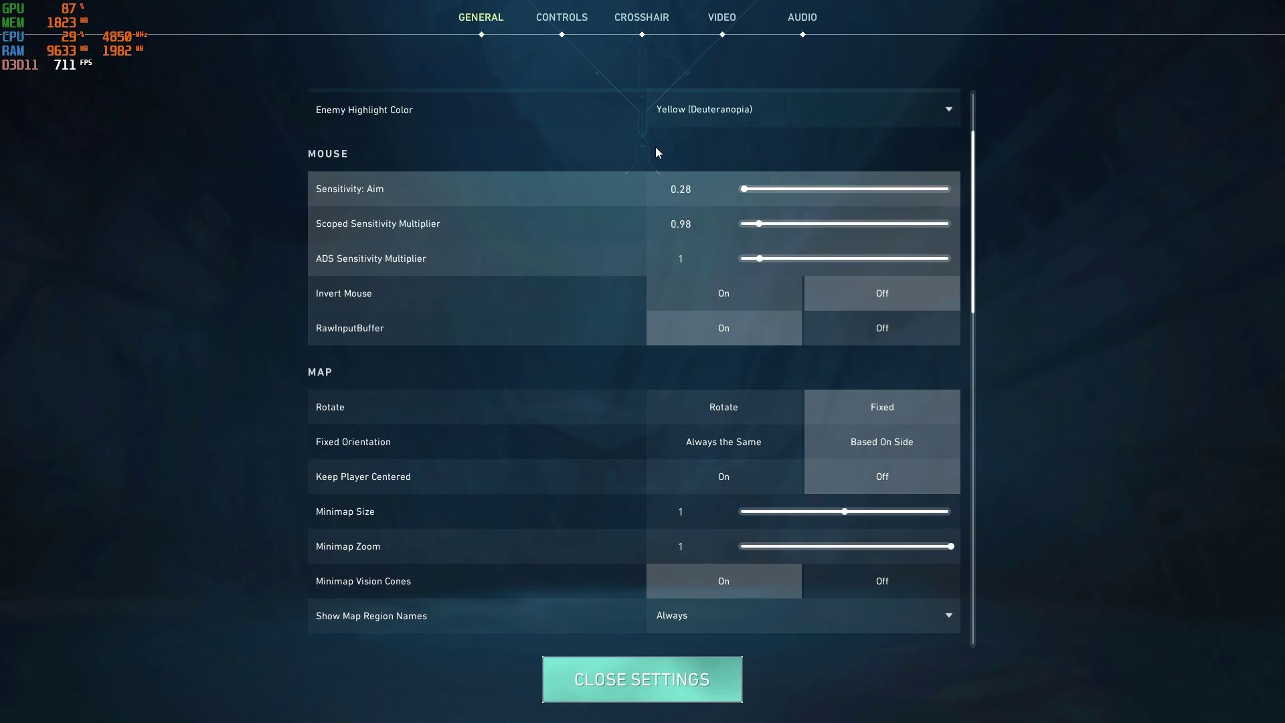
click(730, 24)
click(502, 63)
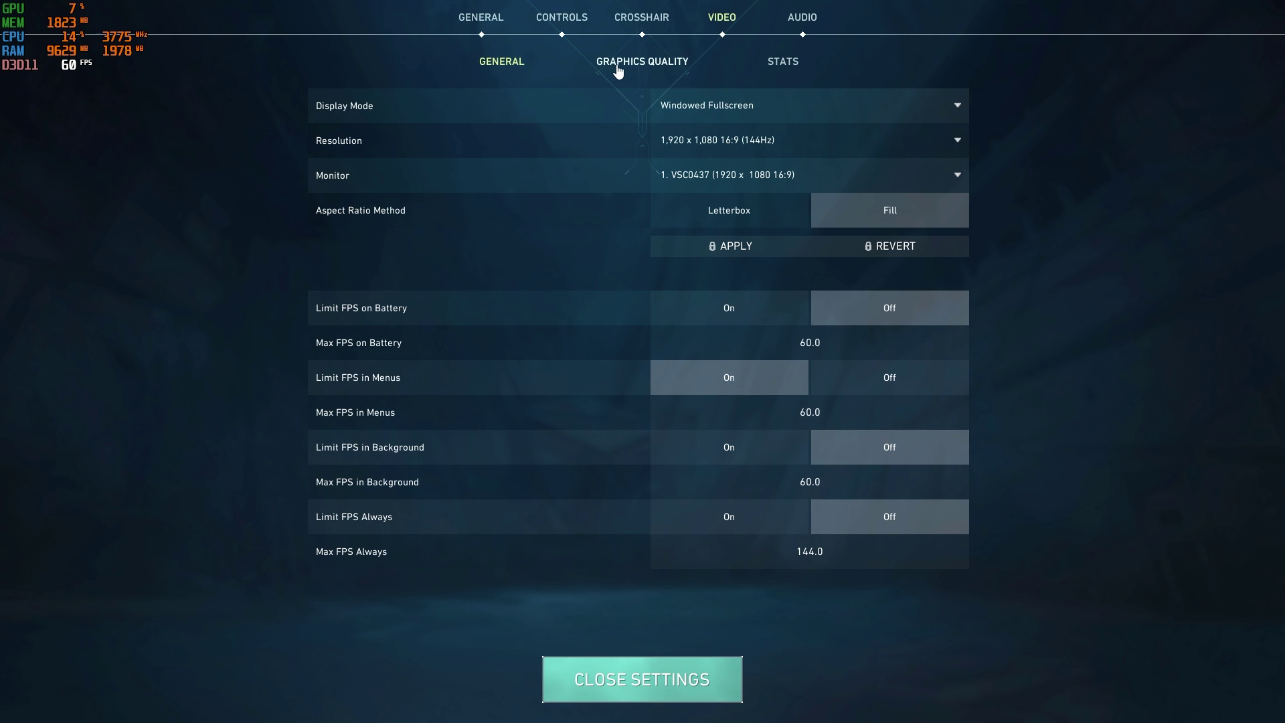
In the graphics quality settings, set Material Quality, Texture Quality, Detail Quality and UI Quality to Low
click(642, 64)
click(914, 140)
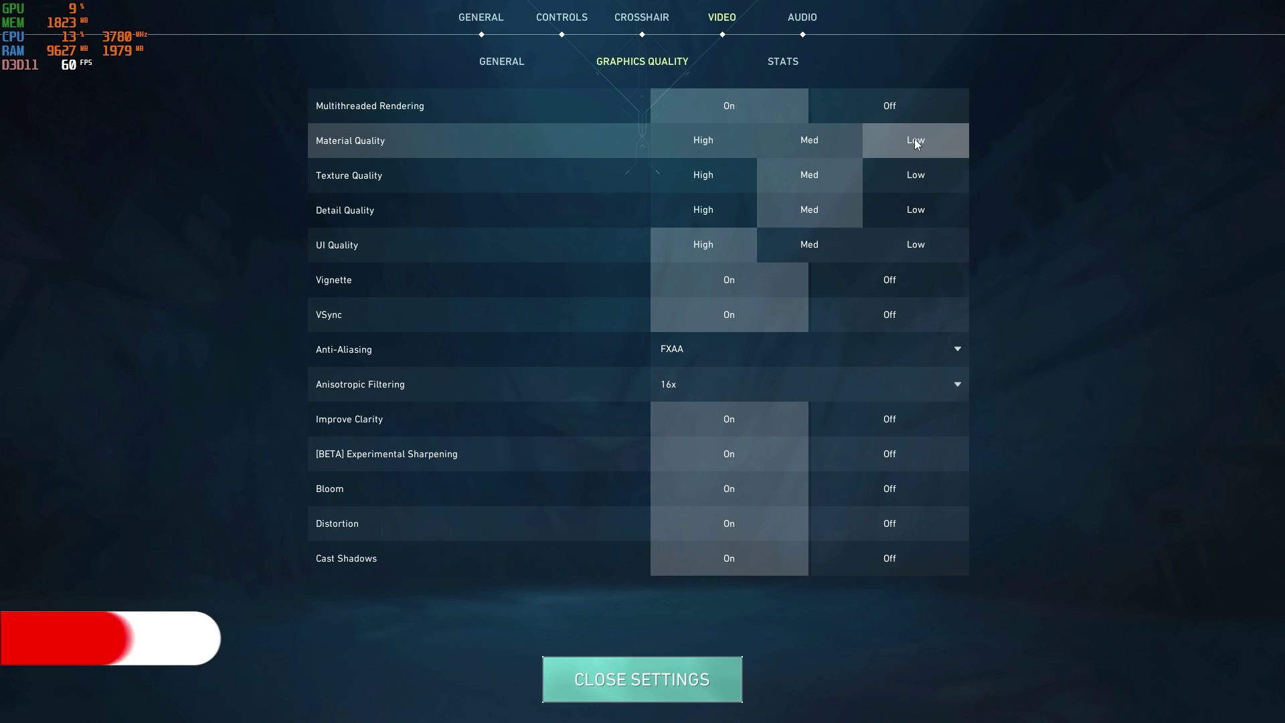
click(917, 176)
click(919, 211)
click(919, 245)
Turn off Vignette and VSync, and set Anti-Aliasing to None and Anisotropic Filtering to 2x
click(892, 282)
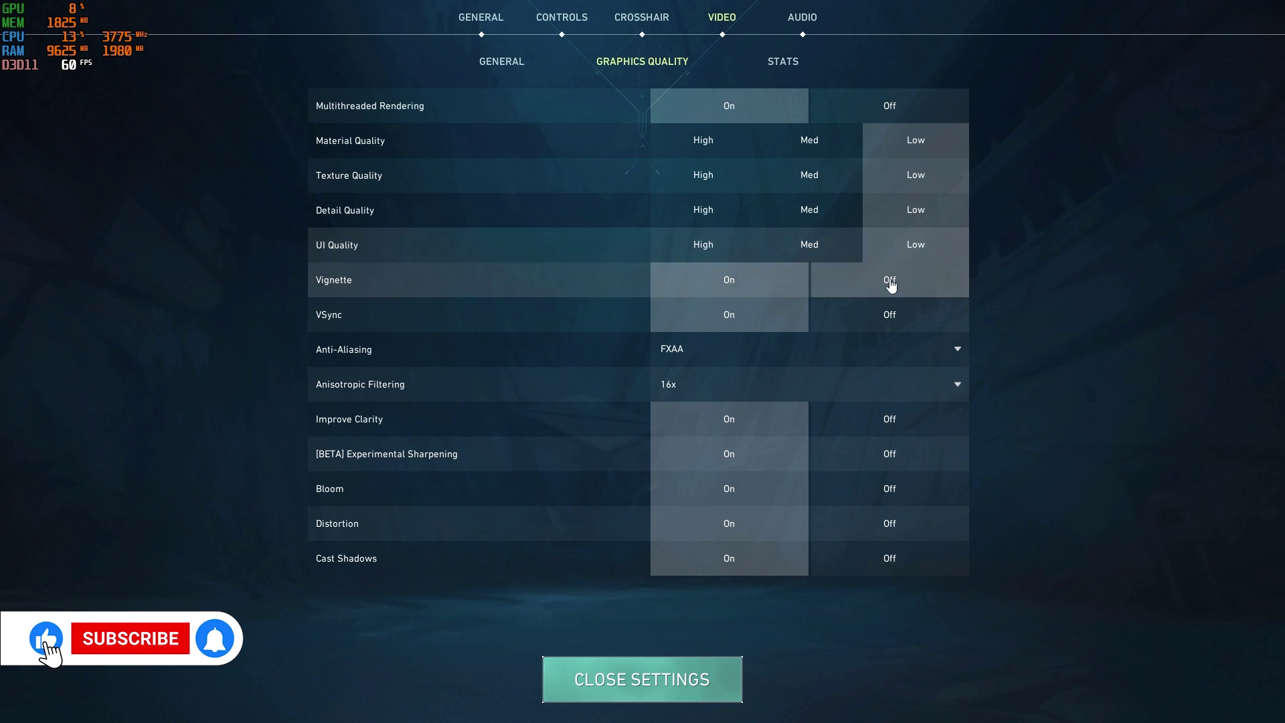
click(889, 316)
click(689, 350)
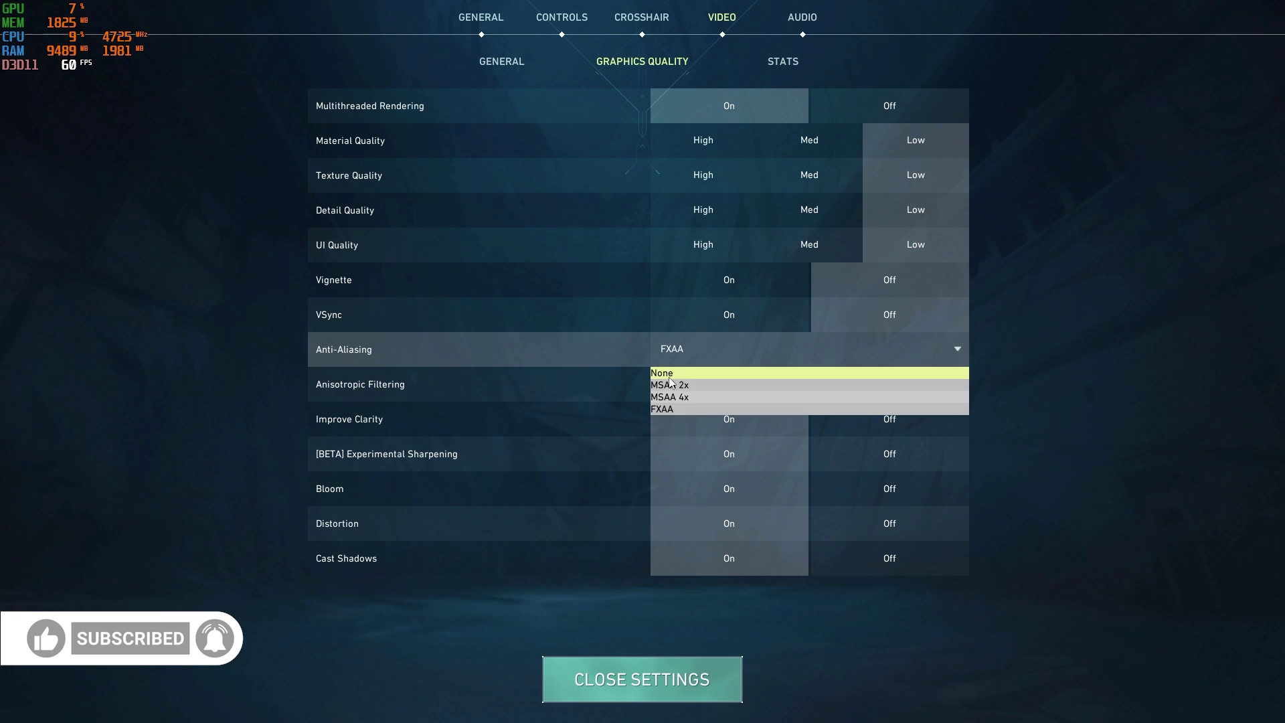
click(672, 373)
click(671, 376)
click(667, 421)
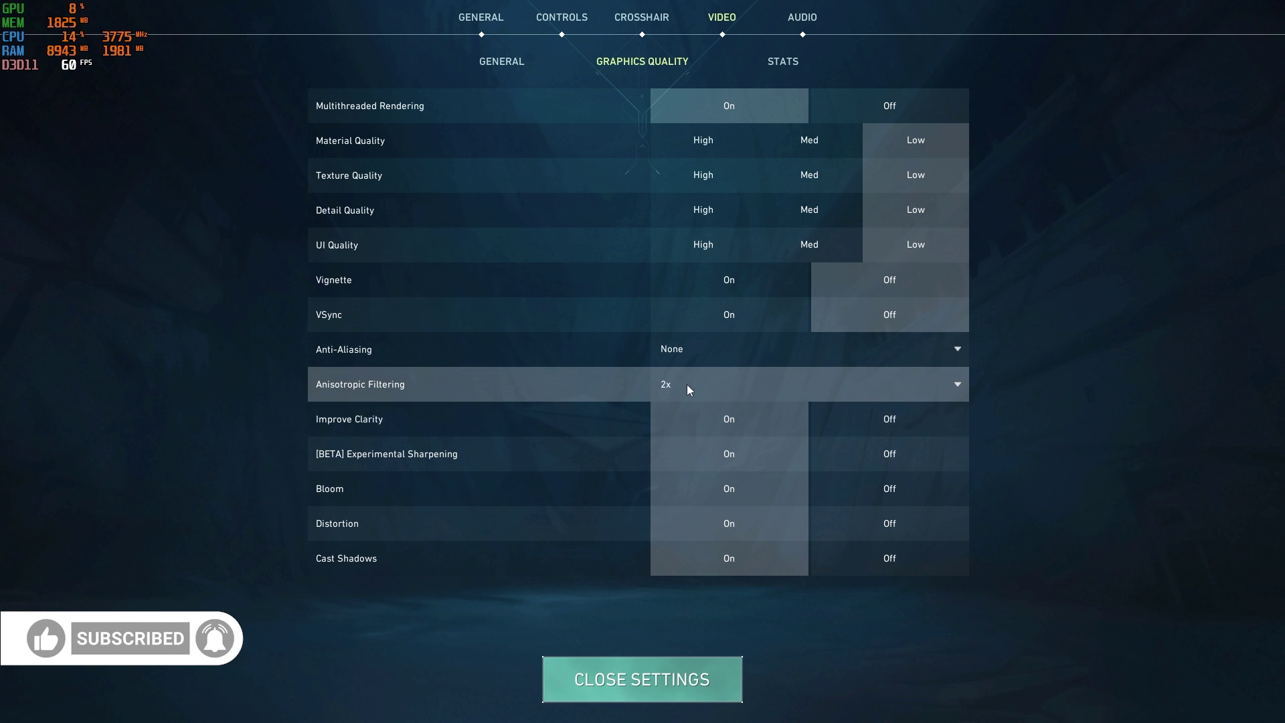
Turn off Improve Clarity, Distortion and Cast Shadows, and close the game settings
click(889, 430)
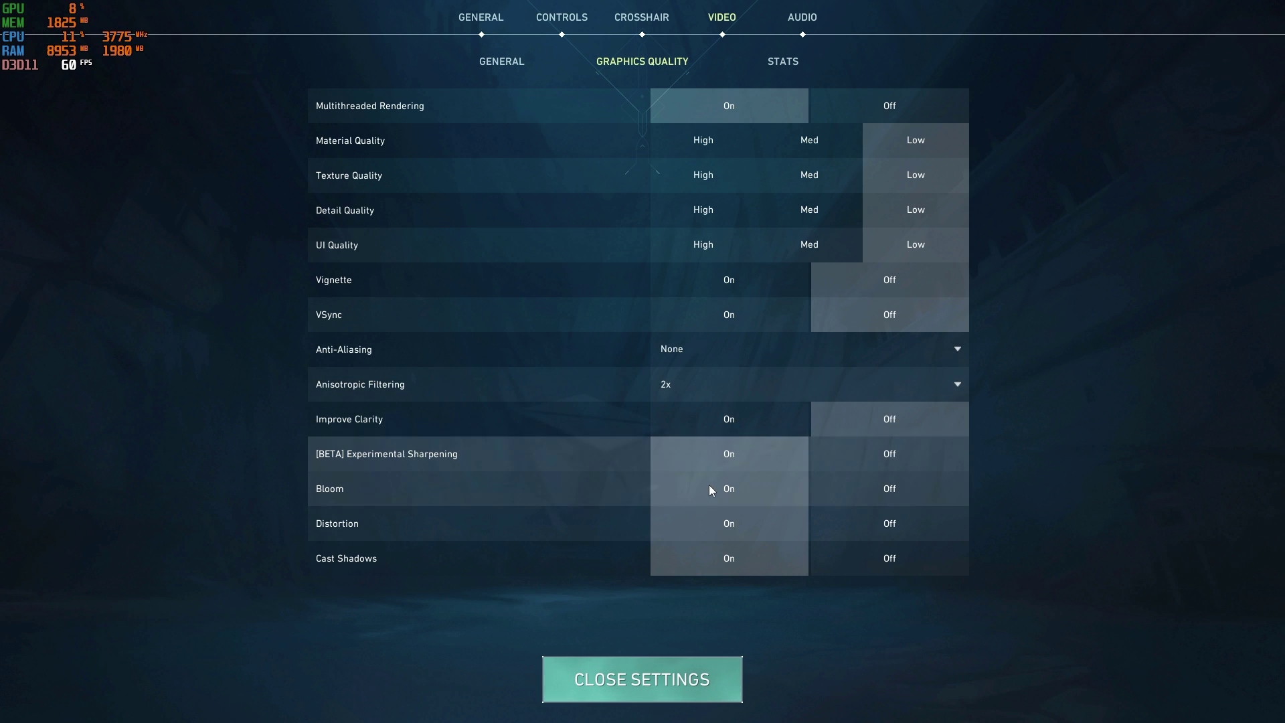
click(866, 537)
click(879, 561)
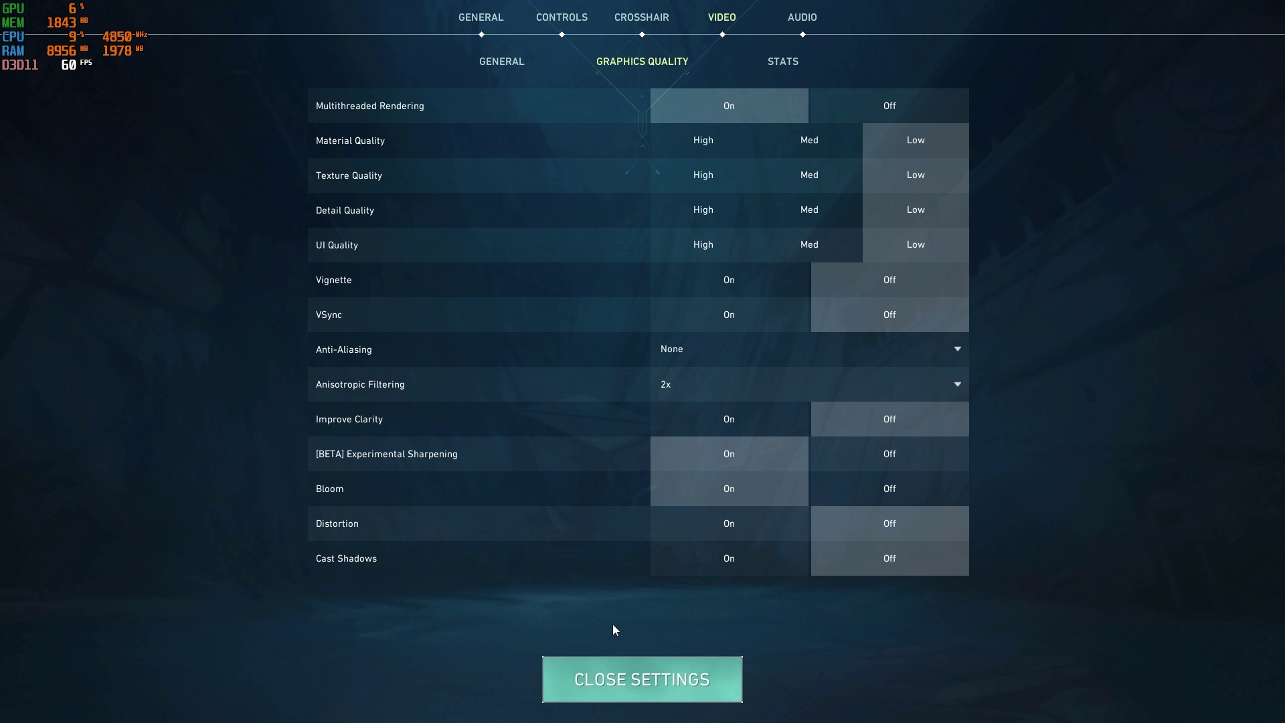
click(647, 688)
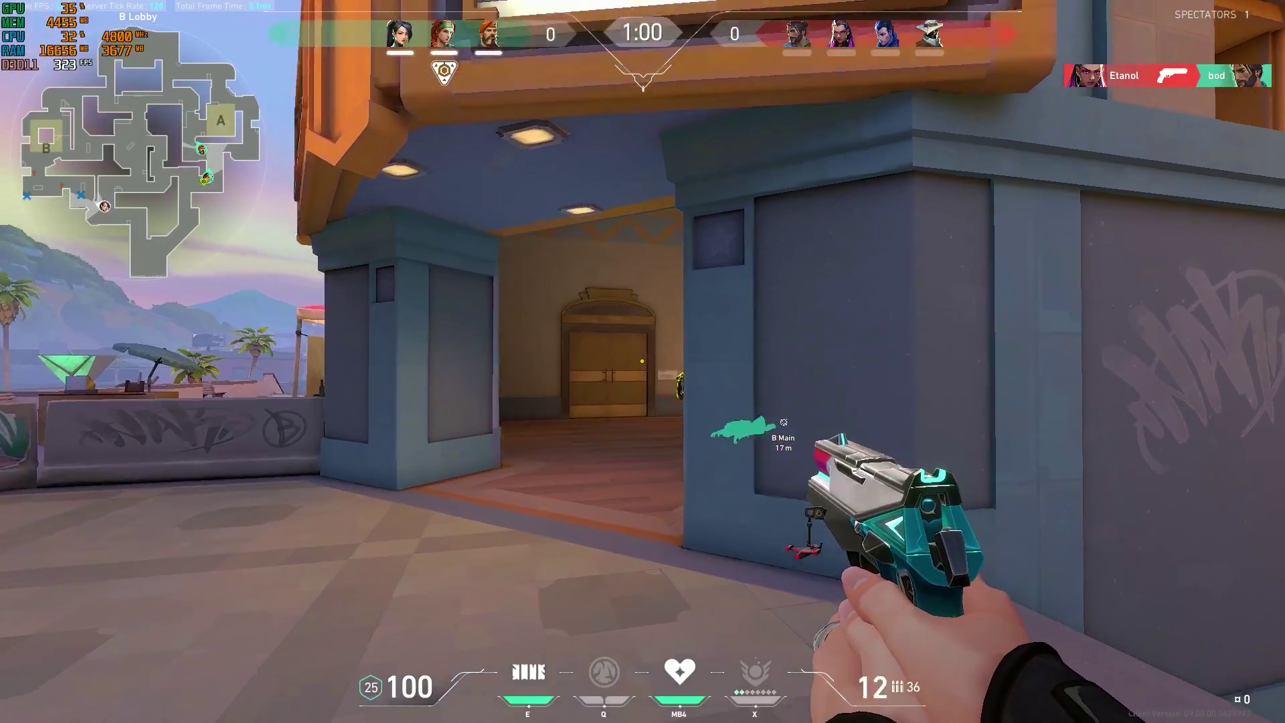
right_click(643, 362)
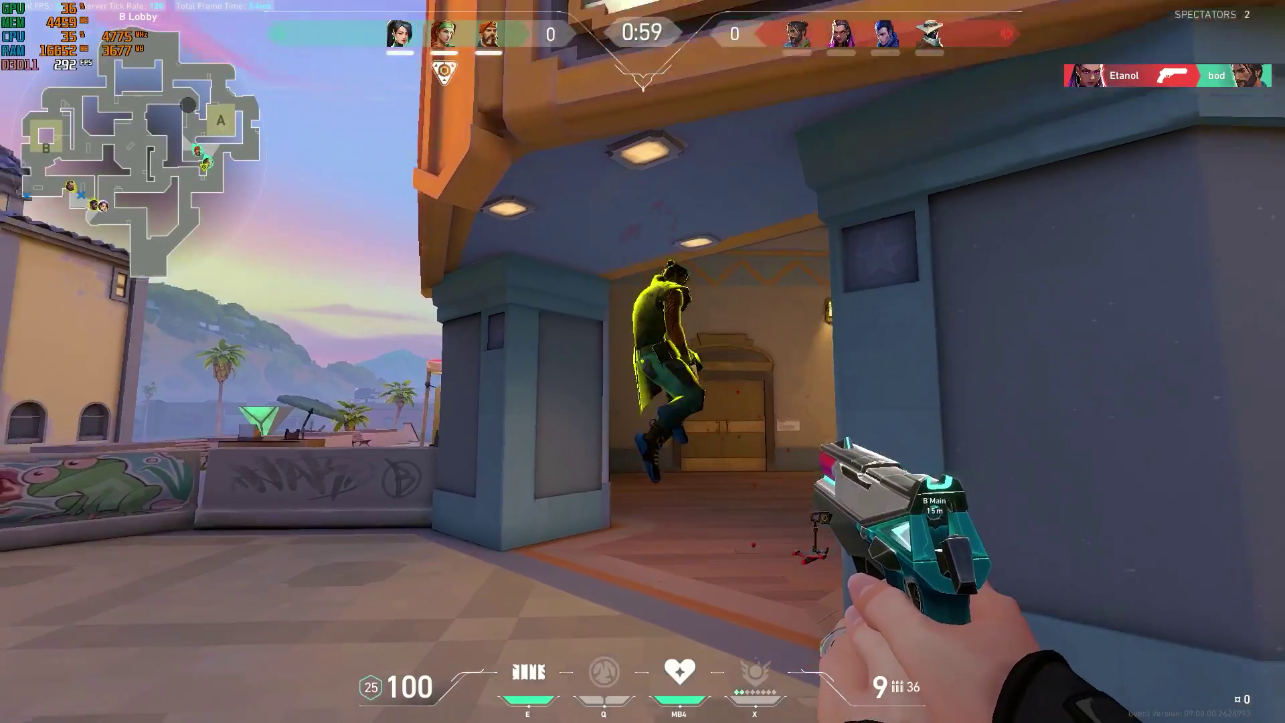
right_click(642, 362)
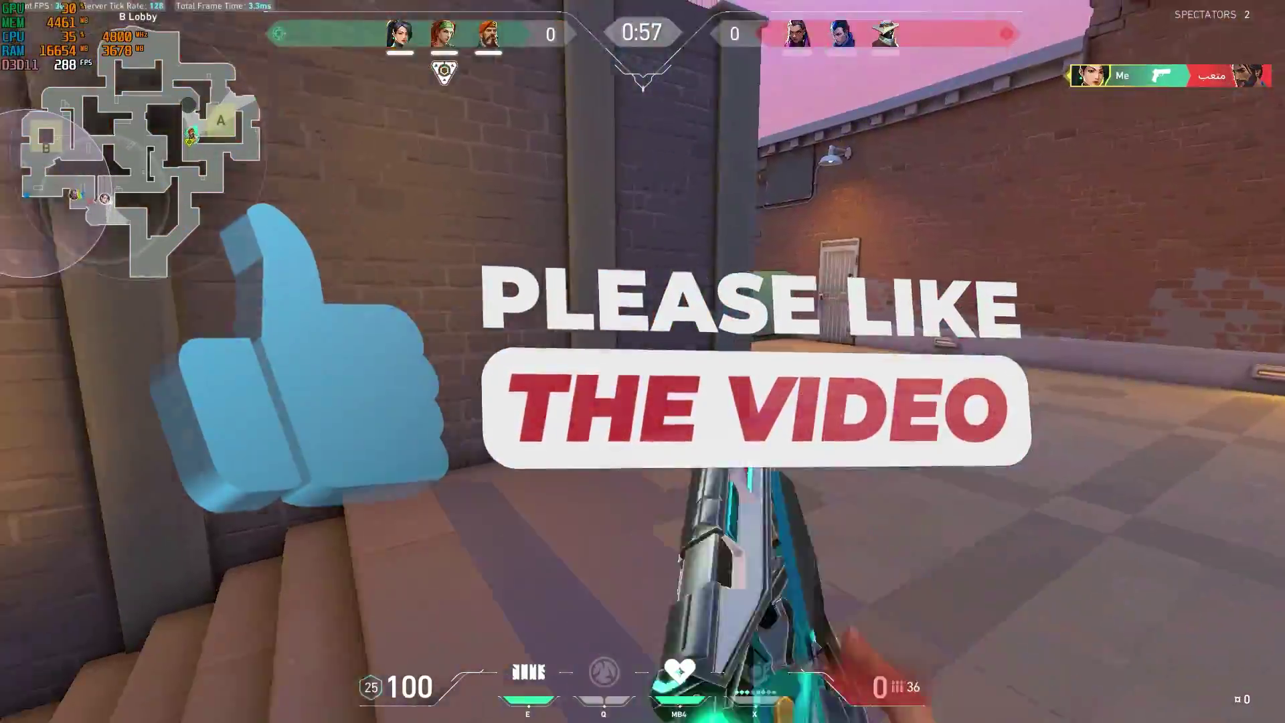
key(e)
click(643, 361)
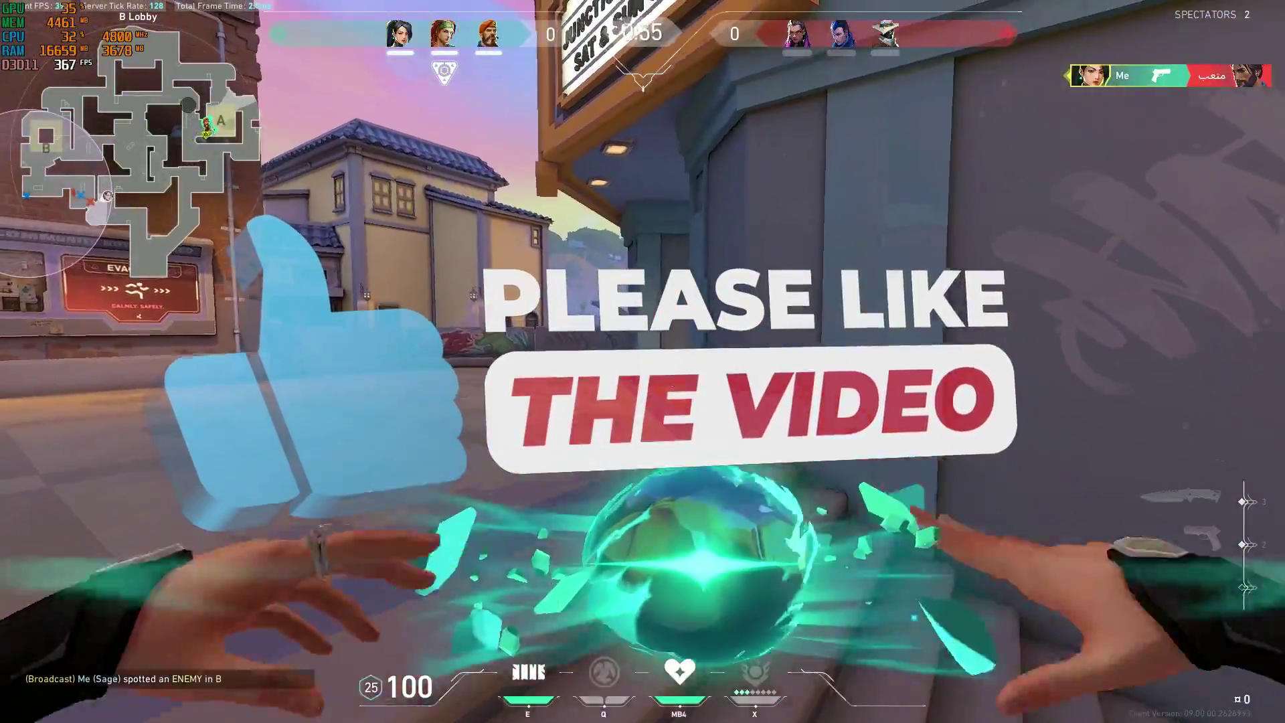
key(r)
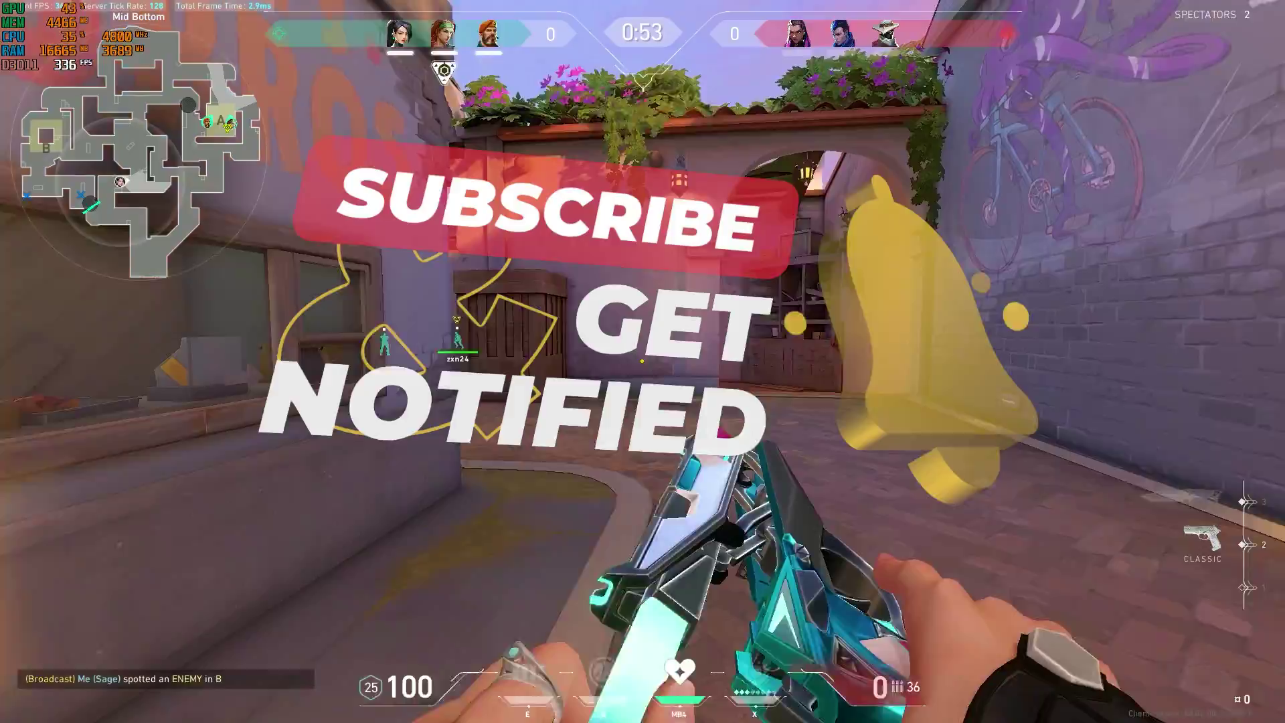
key(3)
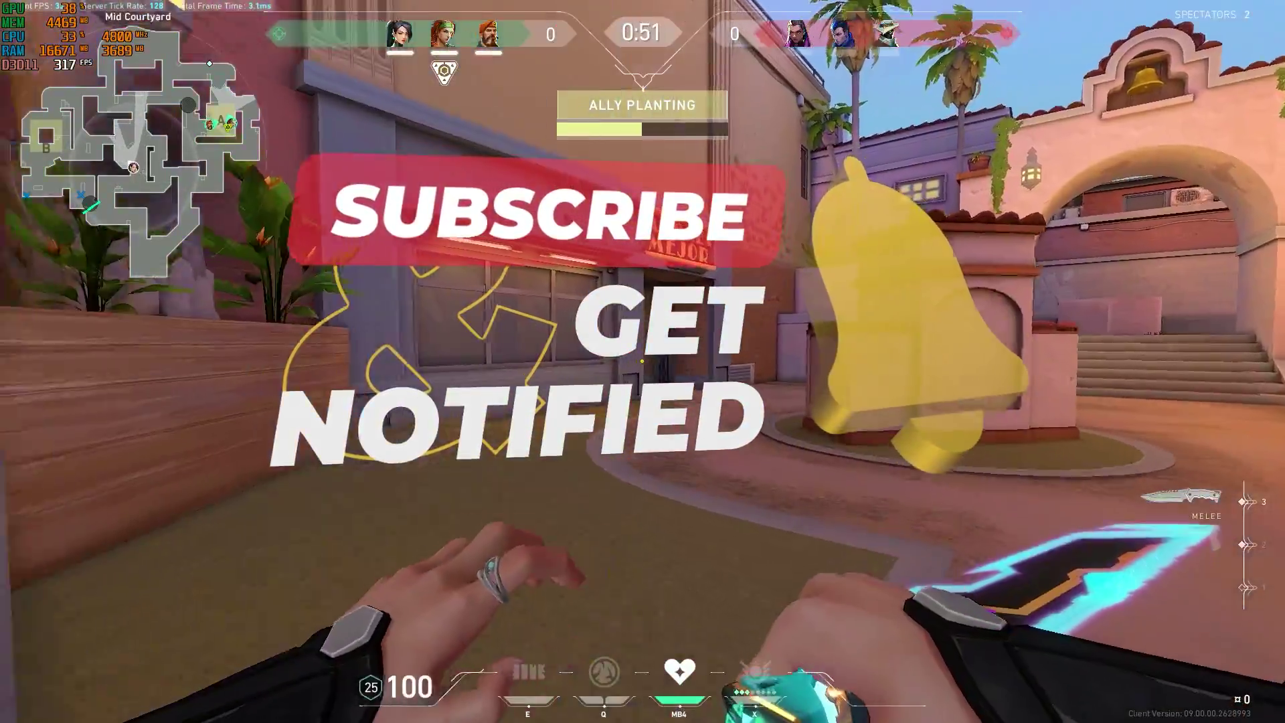
key(2)
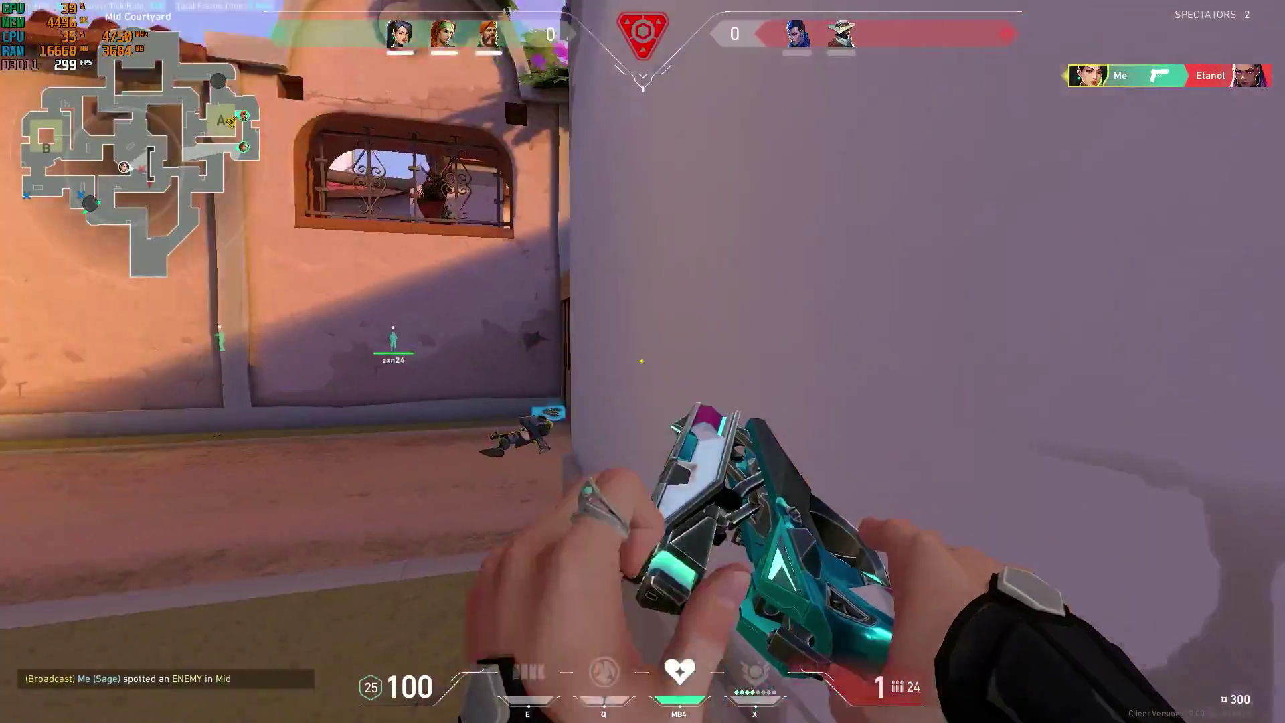
key(a)
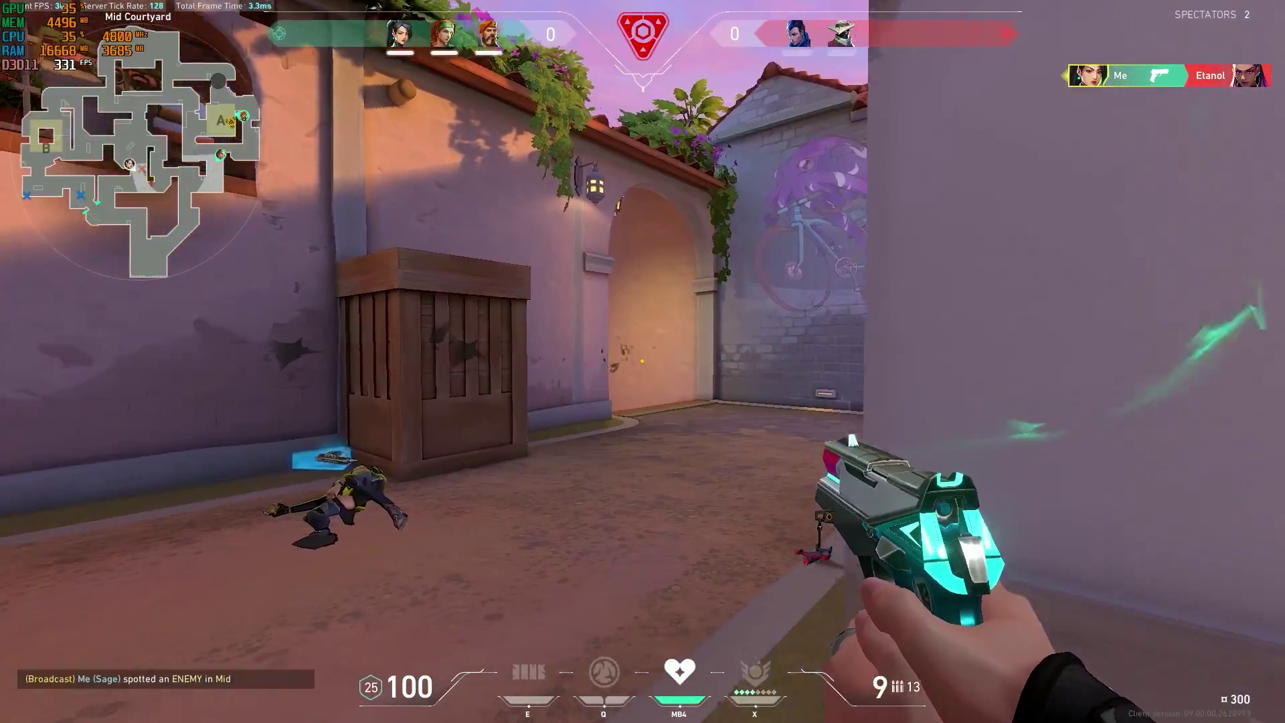
key(w)
key(3)
key(2)
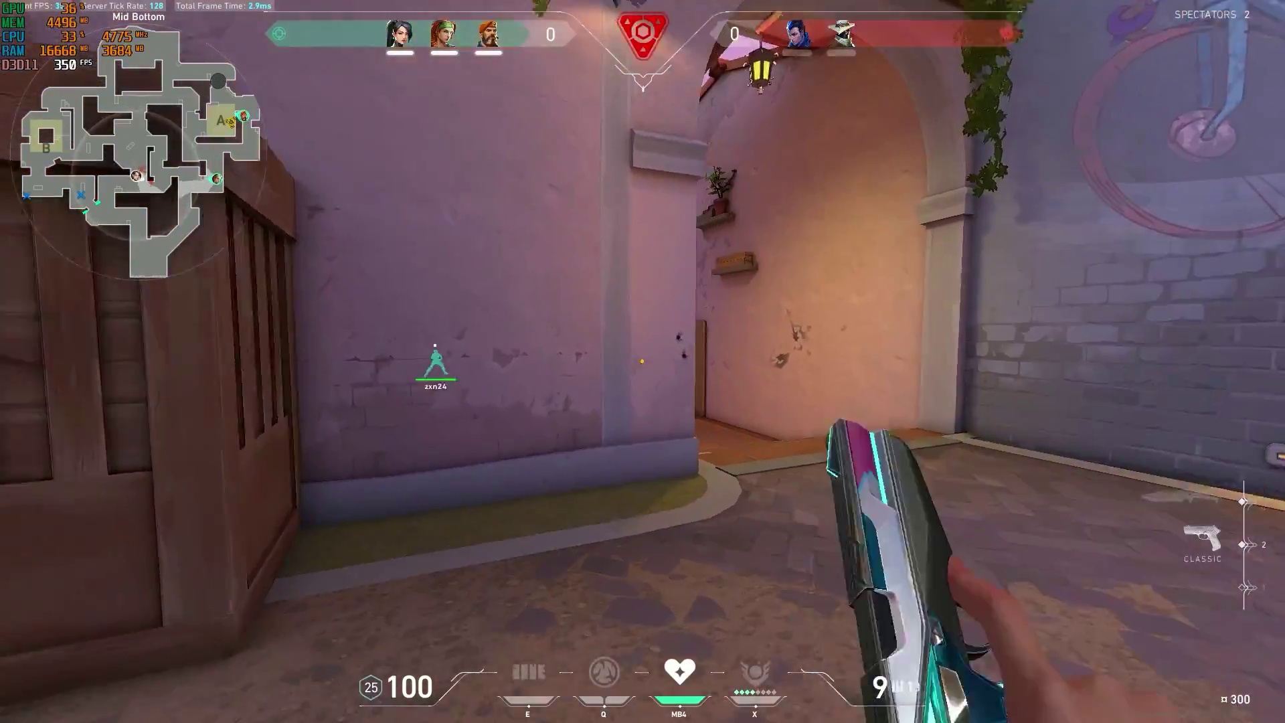